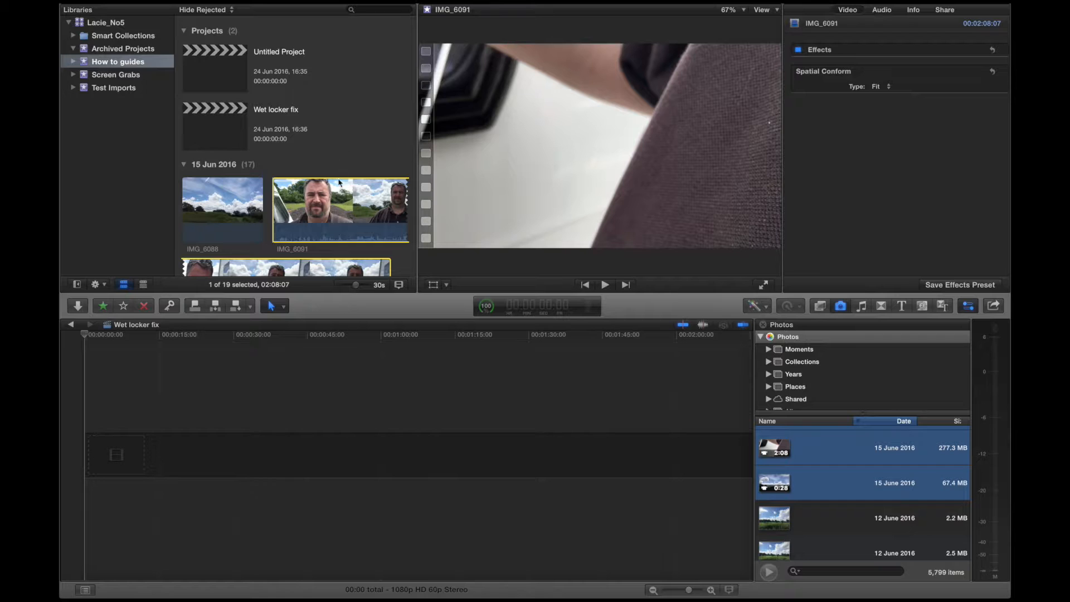
Play through clip IMG_6091 in the How to guides event and mark its in point at 1:16:26.
scroll(333, 115, down, 8)
scroll(331, 113, down, 10)
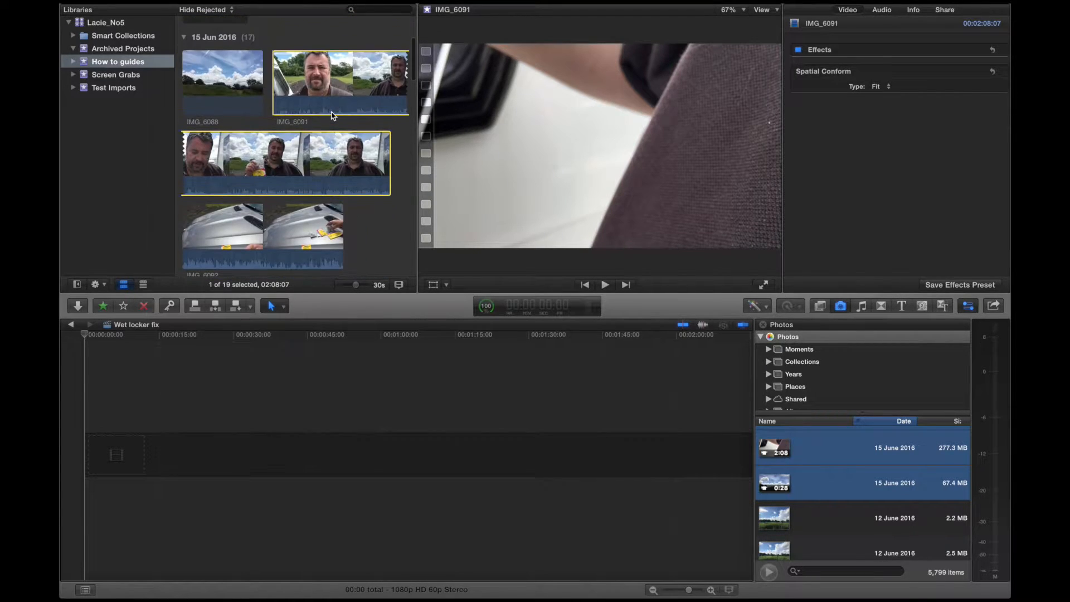
scroll(332, 114, up, 15)
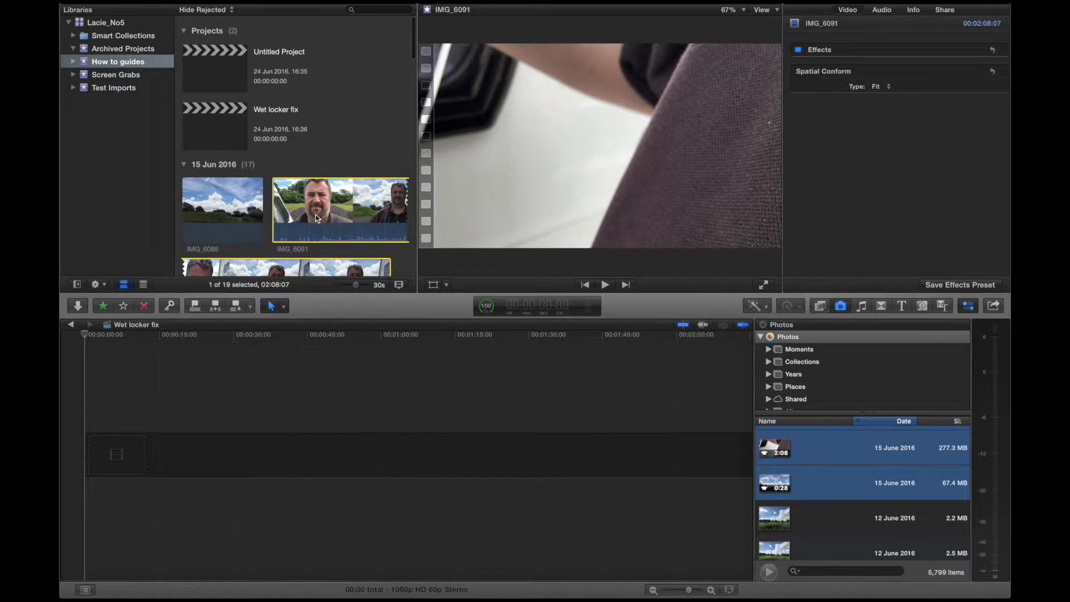
scroll(281, 214, down, 3)
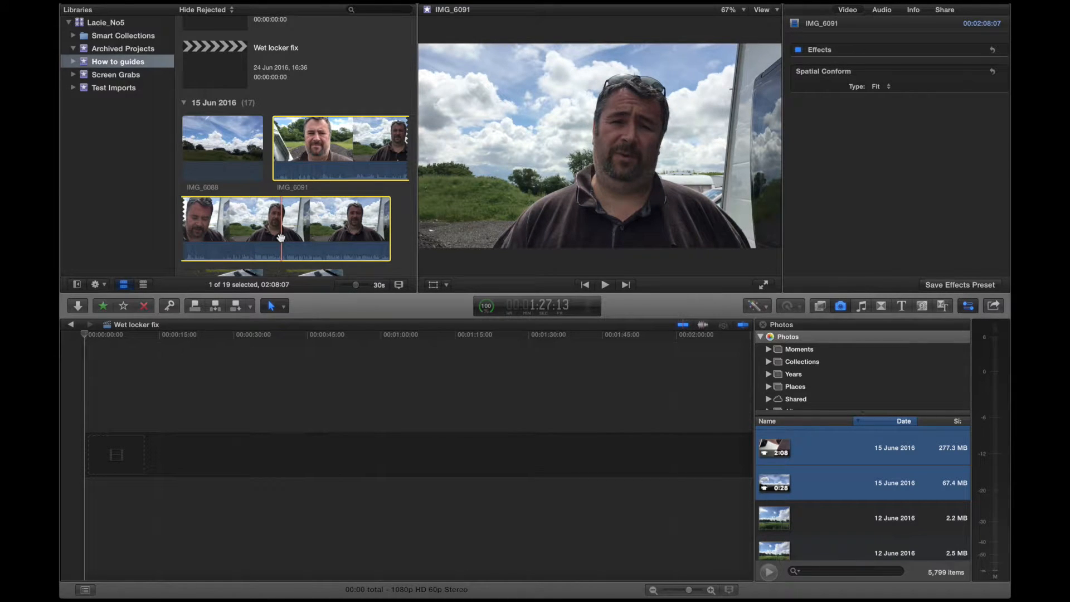
key(space)
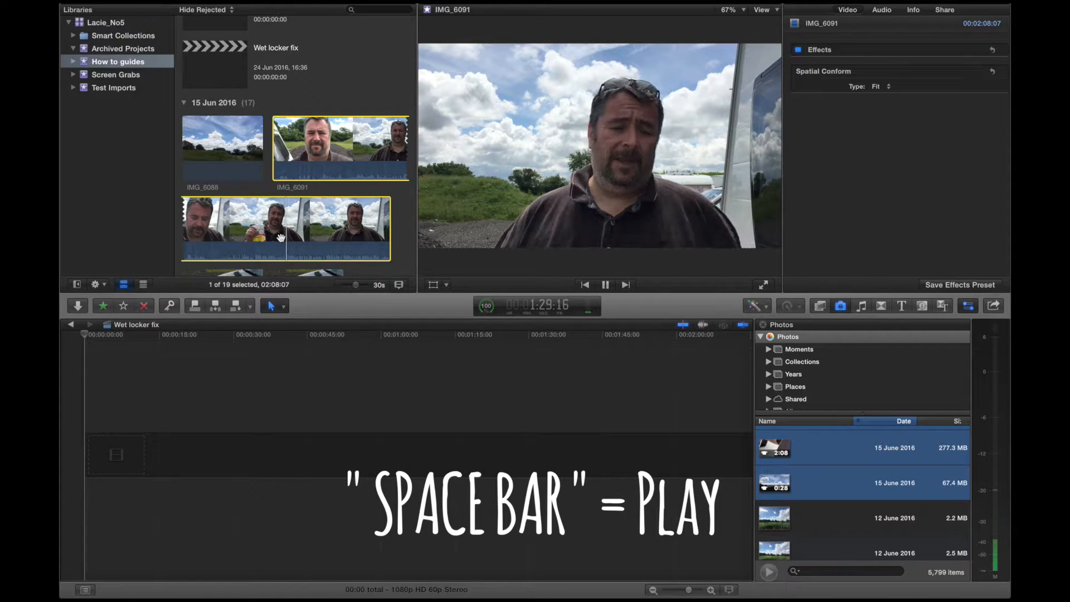
key(space)
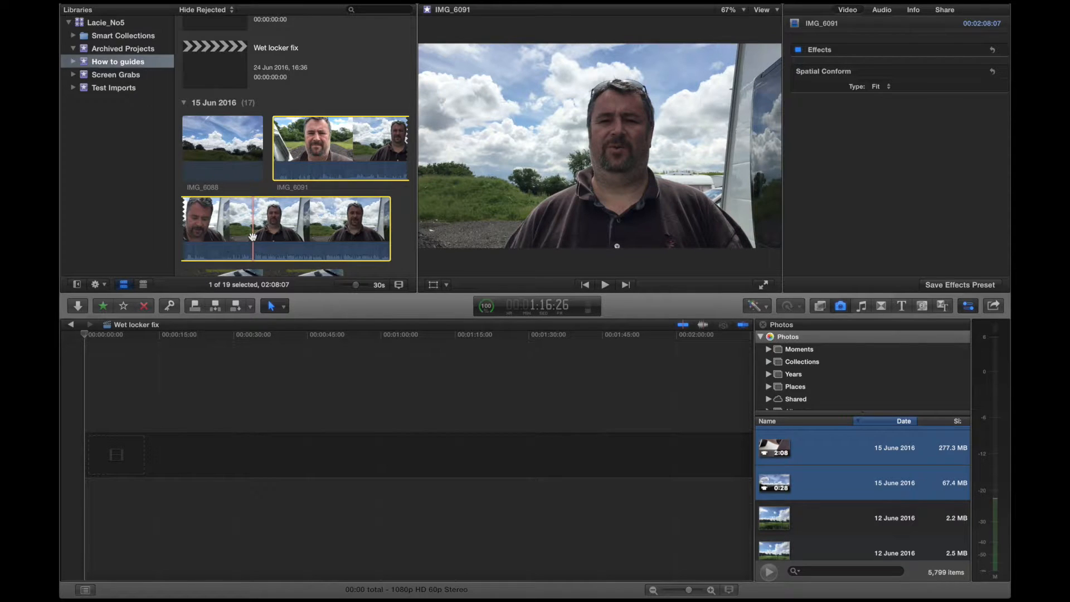
key(space)
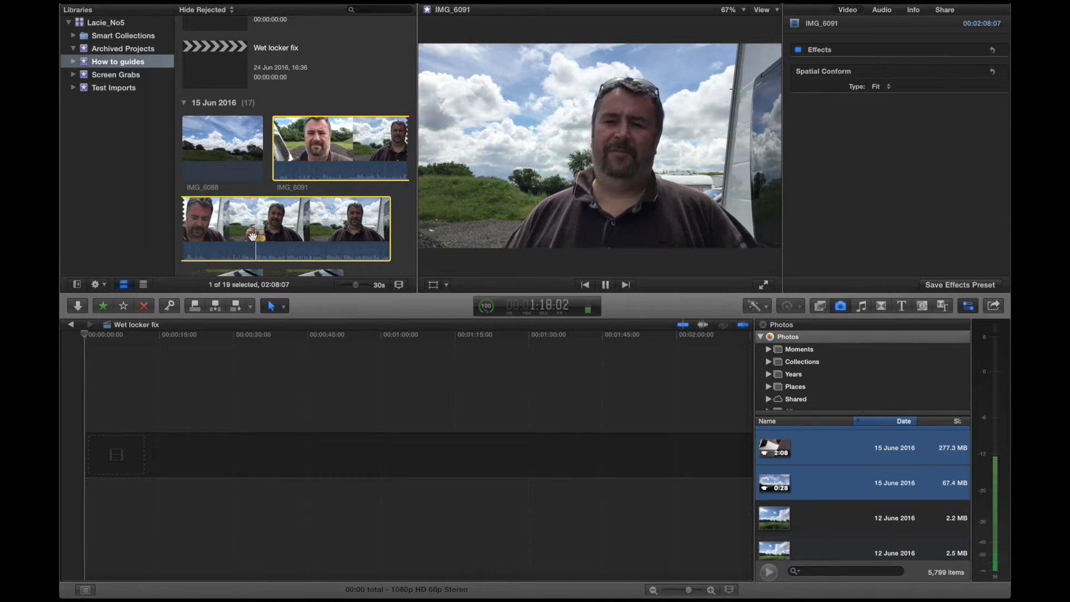
key(space)
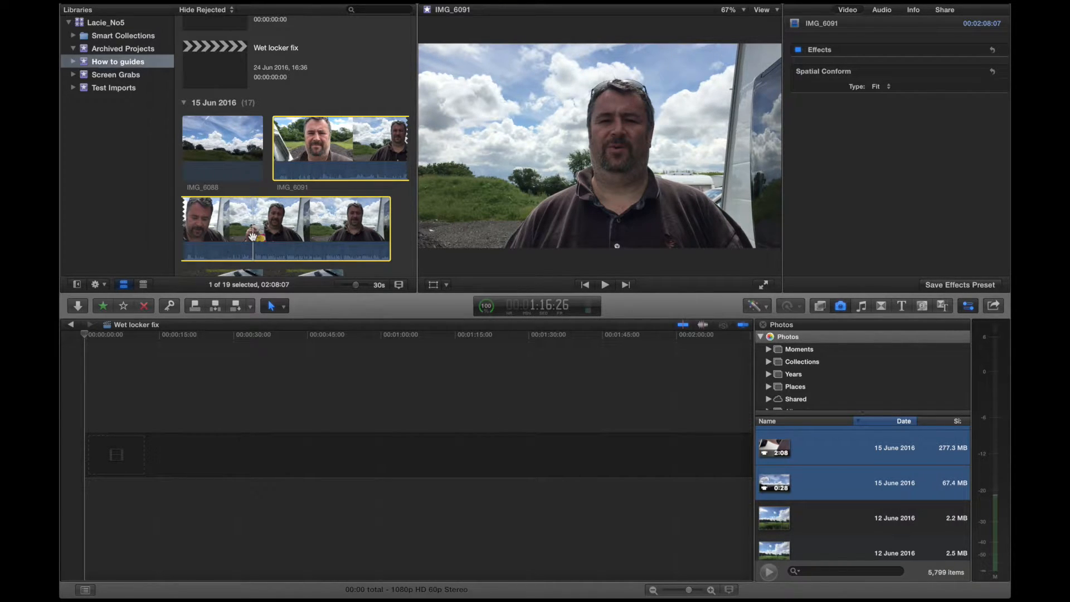
key(i)
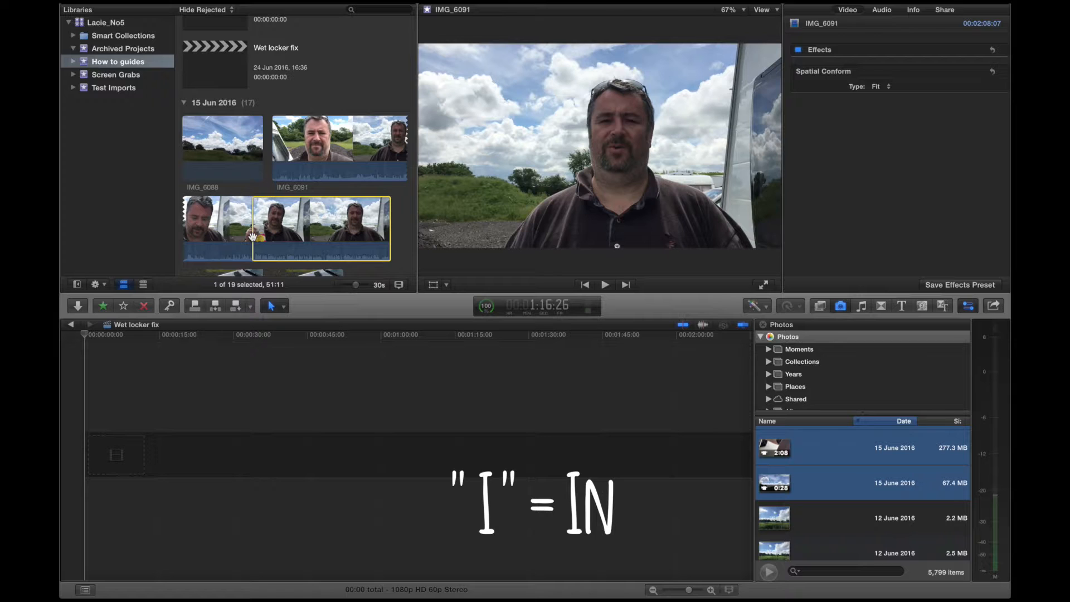
Mark the out point of IMG_6091 at 2:04:15 and append the range to the storyline.
key(space)
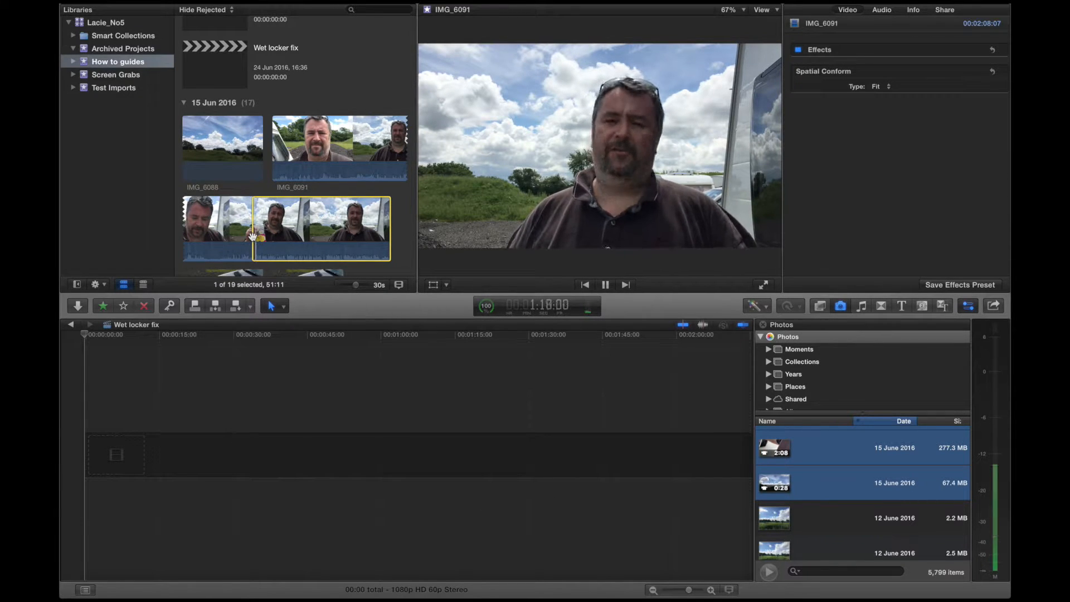
key(space)
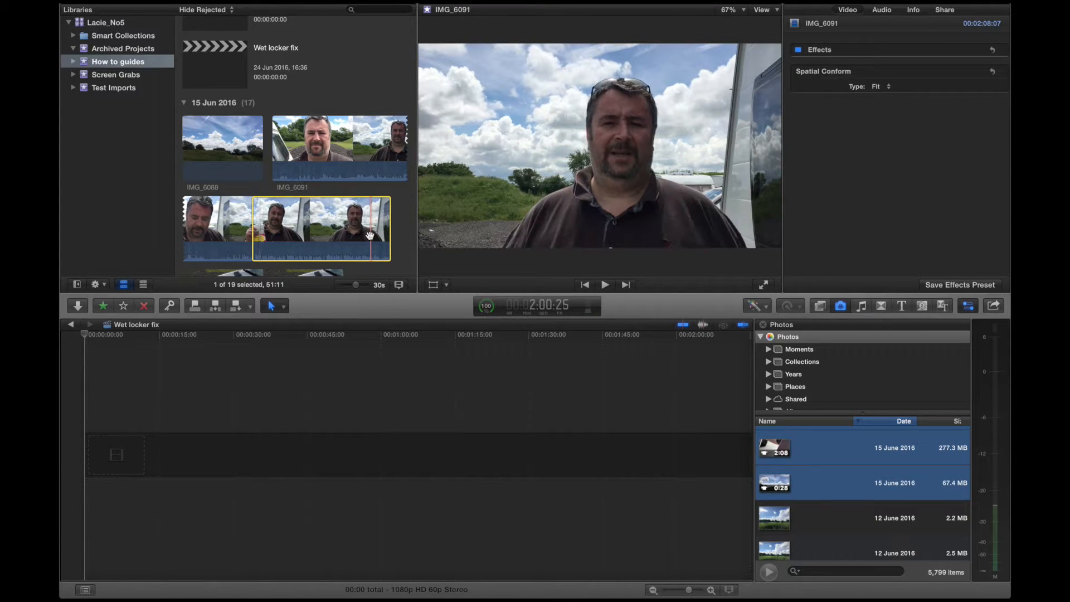
key(space)
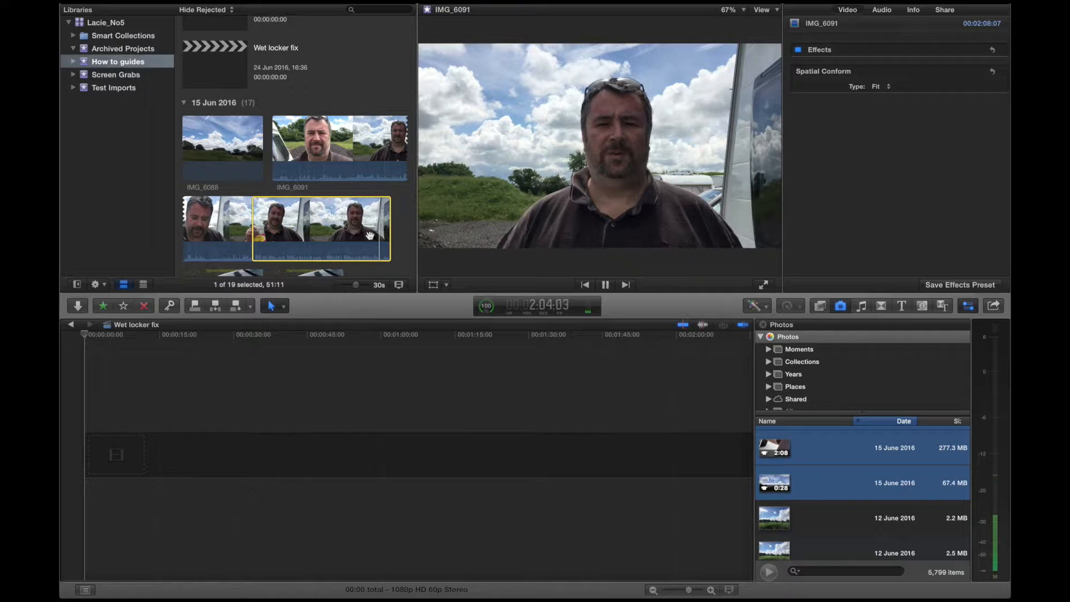
key(space)
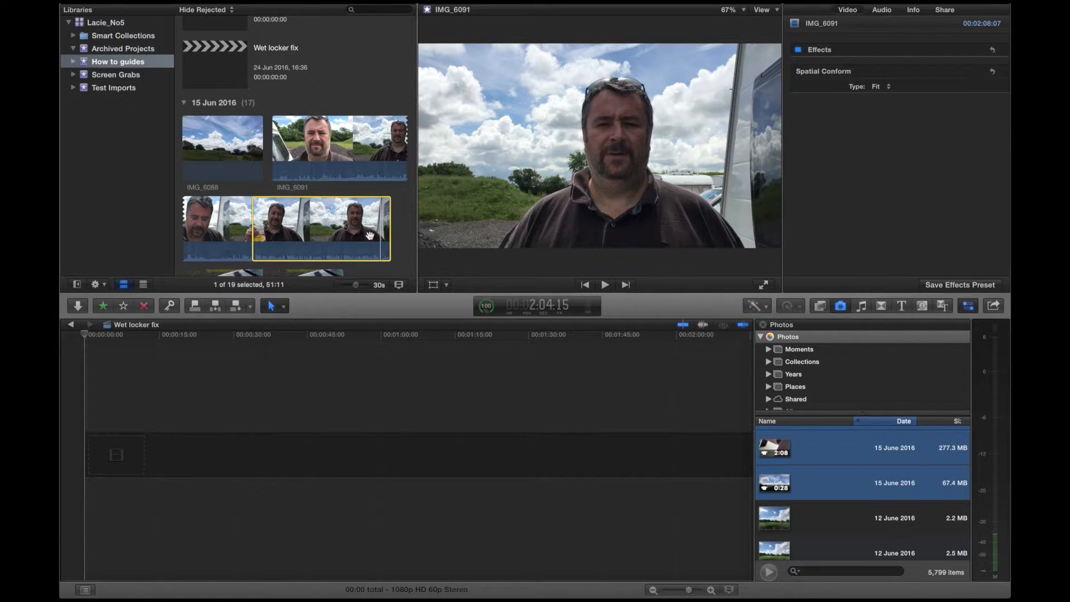
key(o)
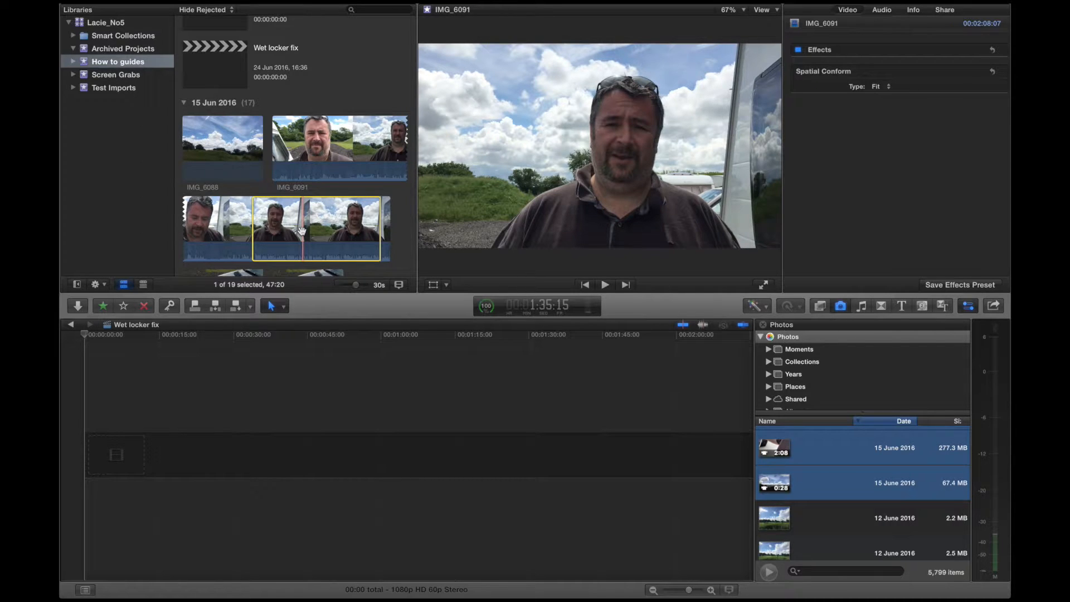
key(e)
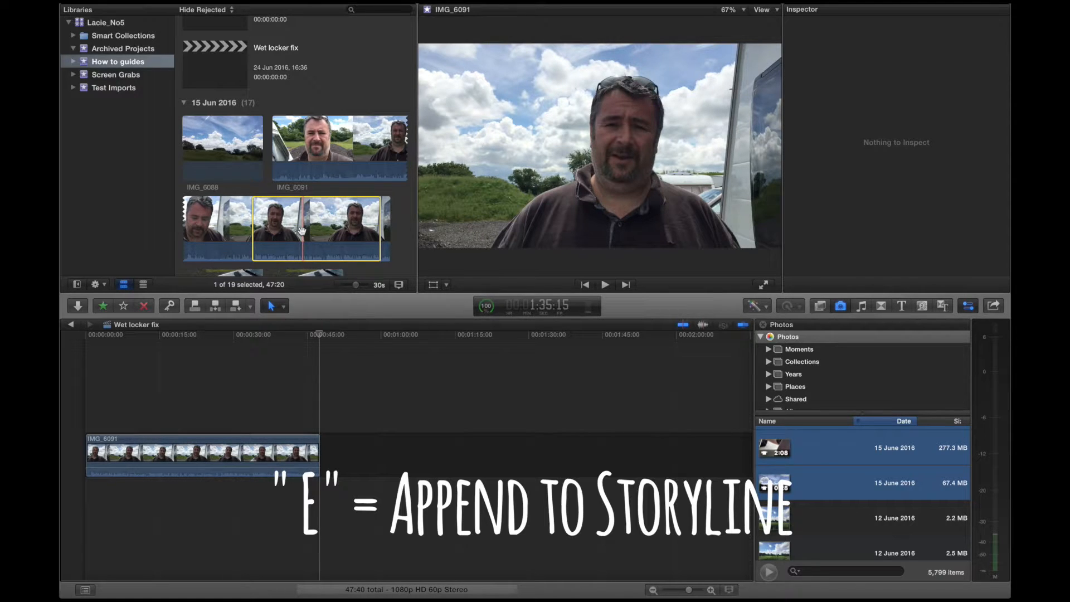
Preview clip IMG_6092 and append it to the end of the storyline.
scroll(302, 230, down, 3)
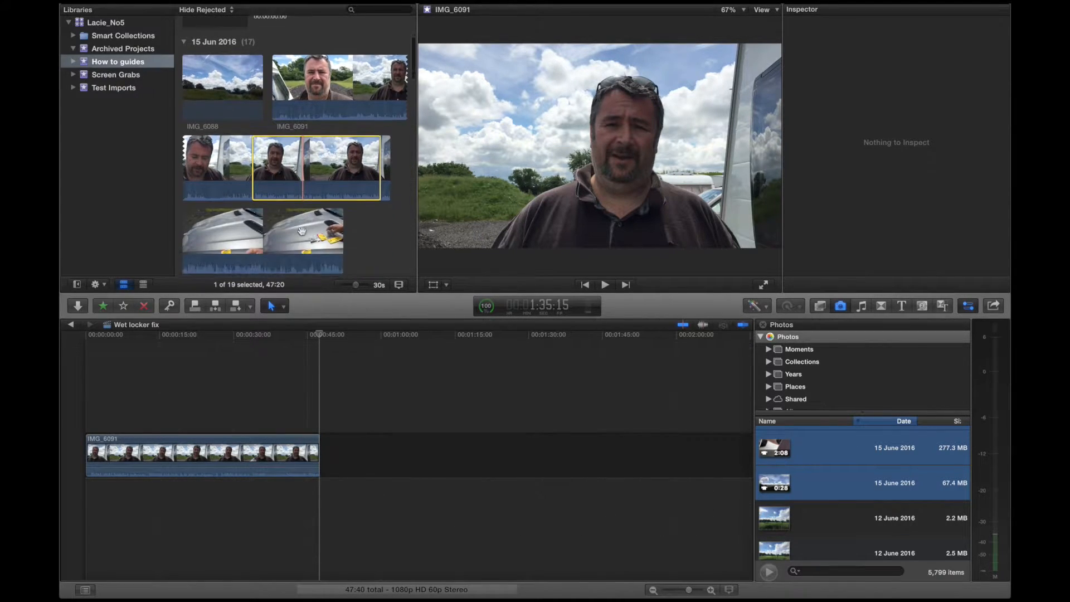
scroll(302, 231, down, 1)
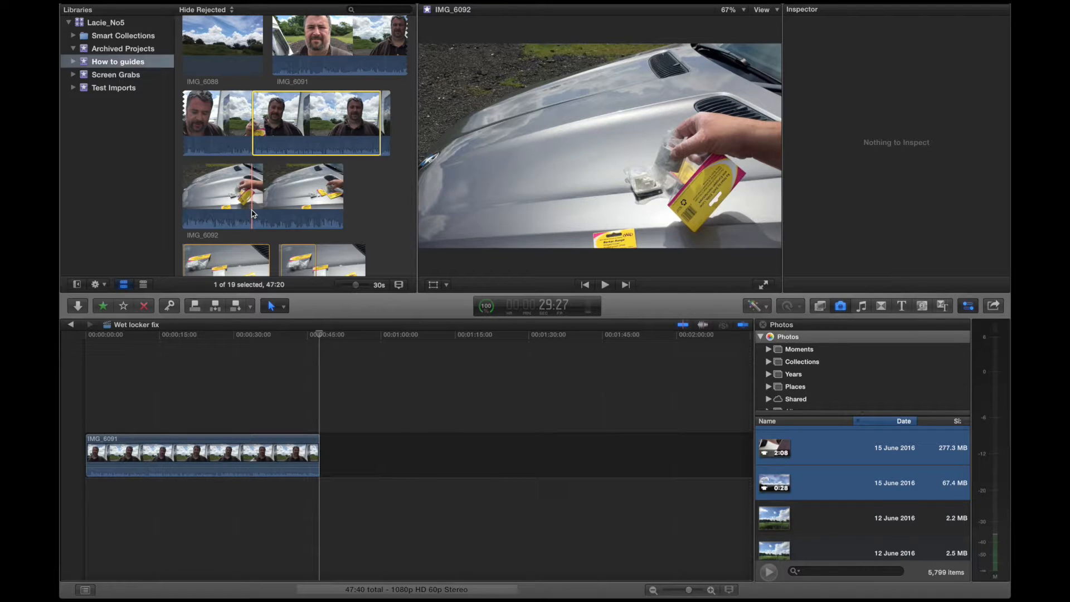
click(252, 214)
key(space)
key(e)
Mark in and out points around the usable part of IMG_6097 and append that range to the storyline.
scroll(286, 203, down, 8)
click(286, 203)
key(space)
key(i)
scroll(334, 207, down, 4)
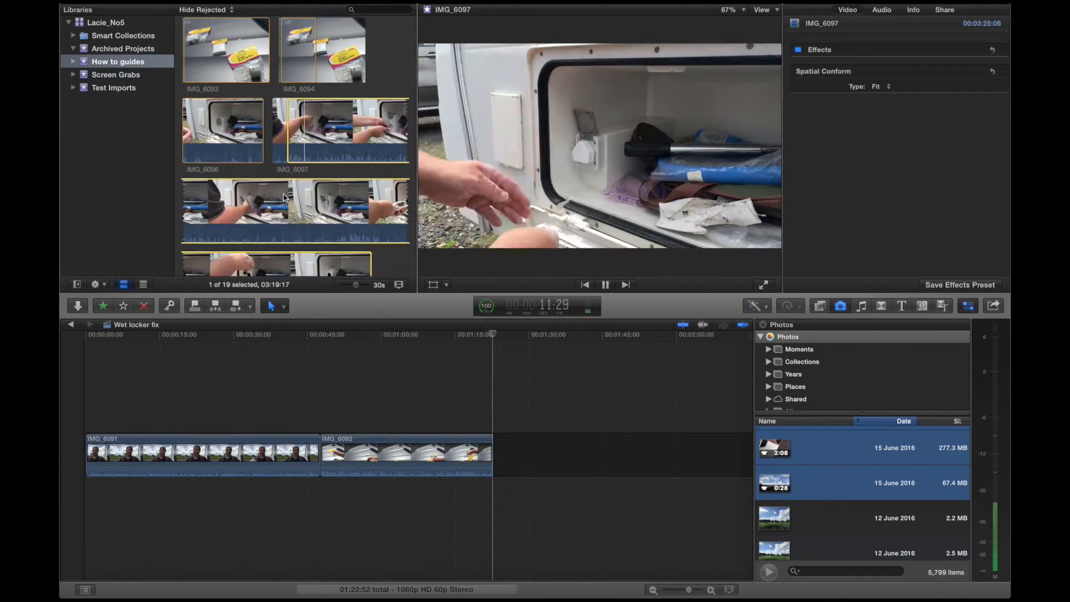
key(o)
key(e)
Mark an out point in the first part of IMG_6098 and append that section after IMG_6097.
scroll(345, 219, down, 3)
click(253, 210)
key(super+minus)
key(super+minus)
scroll(253, 210, down, 3)
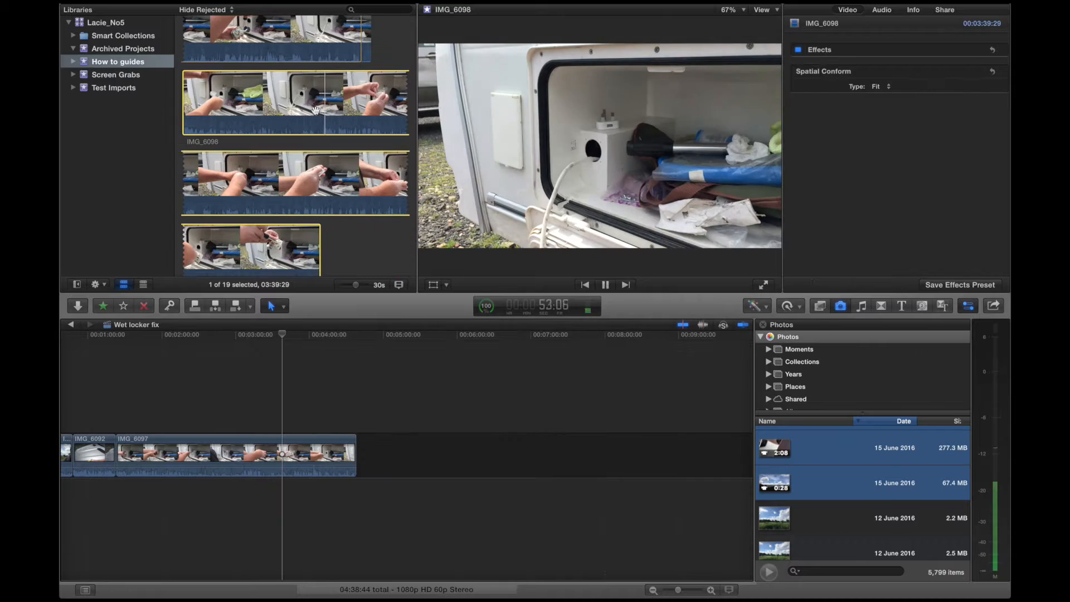
key(o)
key(e)
Mark a second section of IMG_6098 with in and out points and append it to the storyline.
key(i)
key(space)
key(o)
key(e)
Mark the closing section of IMG_6098 and append it as the third piece from that clip.
scroll(274, 206, down, 3)
key(i)
key(space)
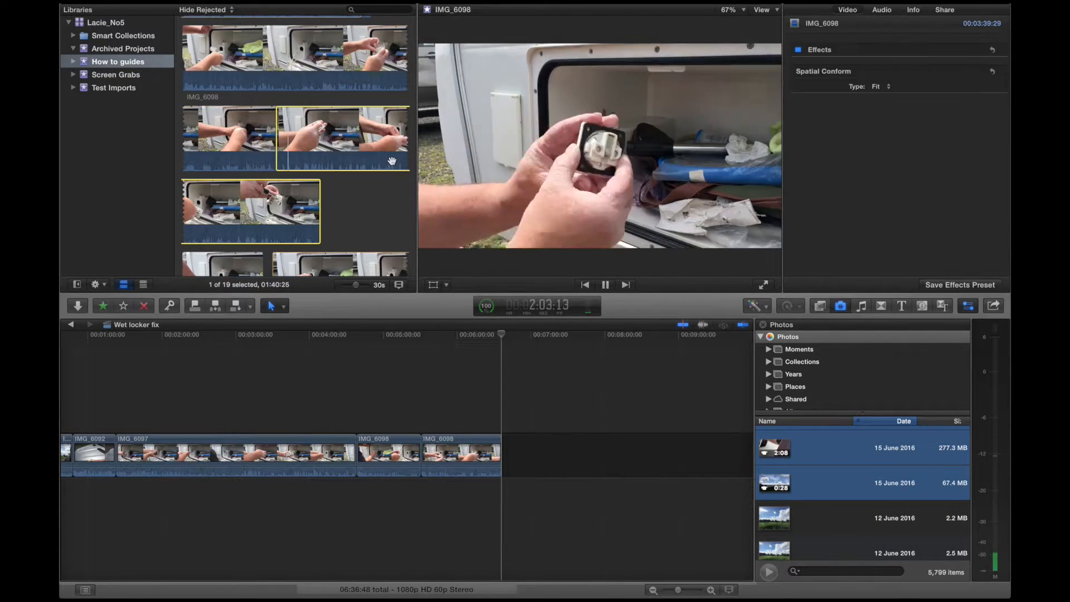
key(o)
key(e)
Preview IMG_6100, mark a first section with in and out points, and append it to the storyline.
scroll(271, 195, down, 4)
click(245, 179)
click(275, 179)
key(space)
scroll(346, 218, down, 5)
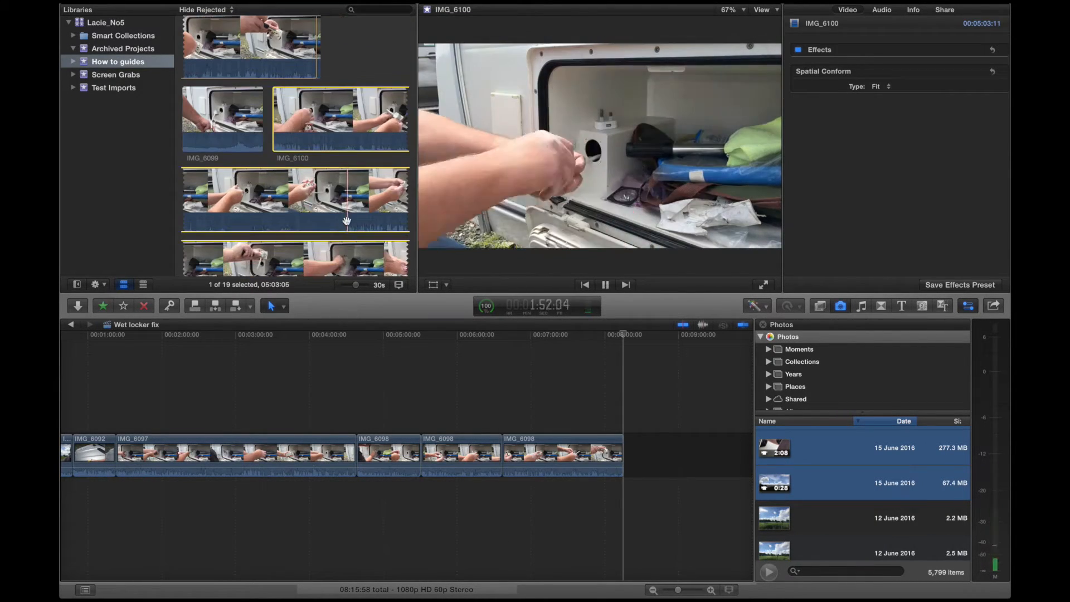
key(i)
key(o)
key(e)
Mark a further section in the last part of IMG_6100 and append it to the storyline.
scroll(251, 195, down, 3)
key(i)
key(space)
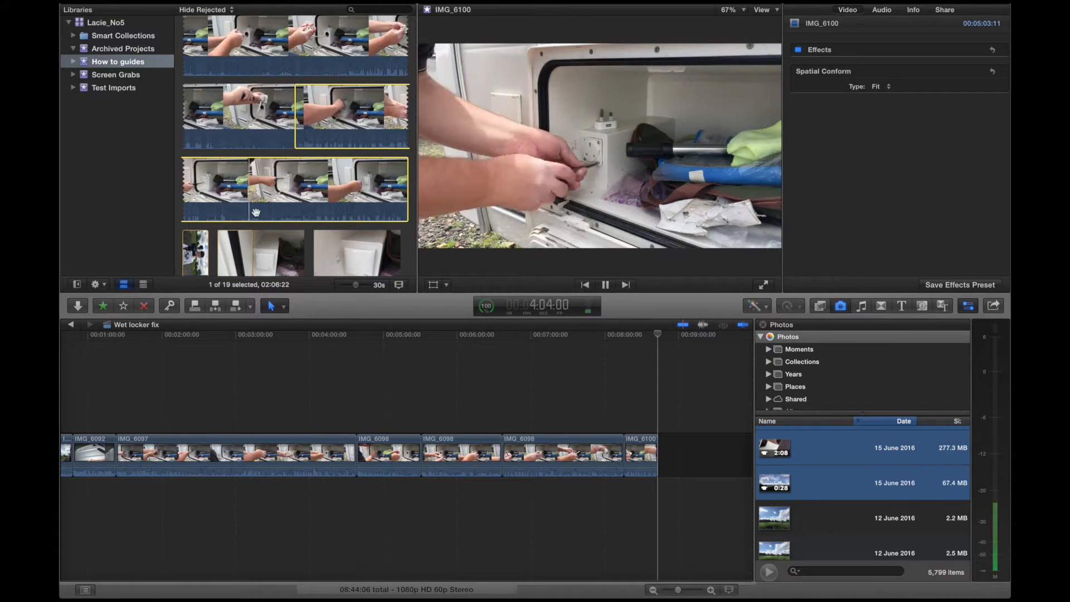
key(o)
key(e)
Select the talking-head clip IMG_6107 and append it as the final clip of the storyline.
scroll(352, 202, down, 3)
click(302, 133)
key(e)
scroll(345, 183, down, 4)
key(i)
key(space)
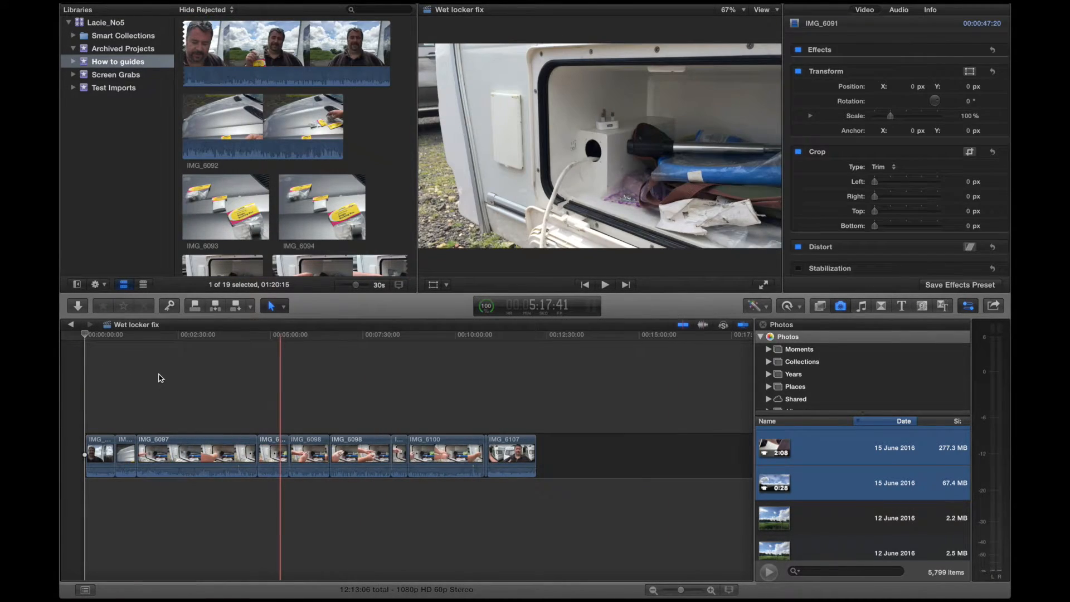
Review the start of the timeline and park the playhead at 1:04:27 over the IMG_6092 clip.
click(62, 386)
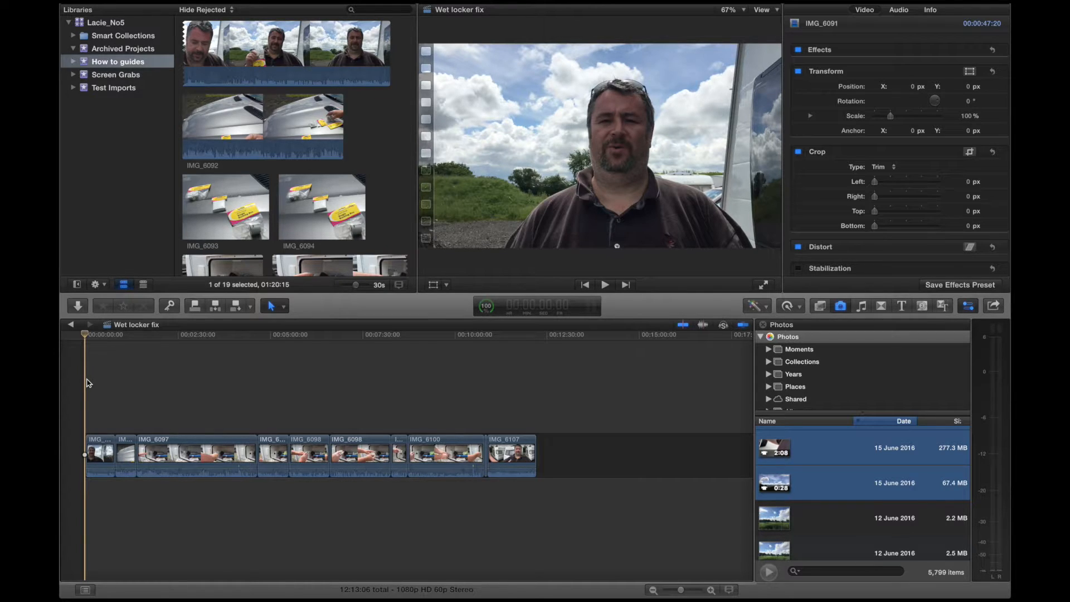
drag(113, 397, 125, 401)
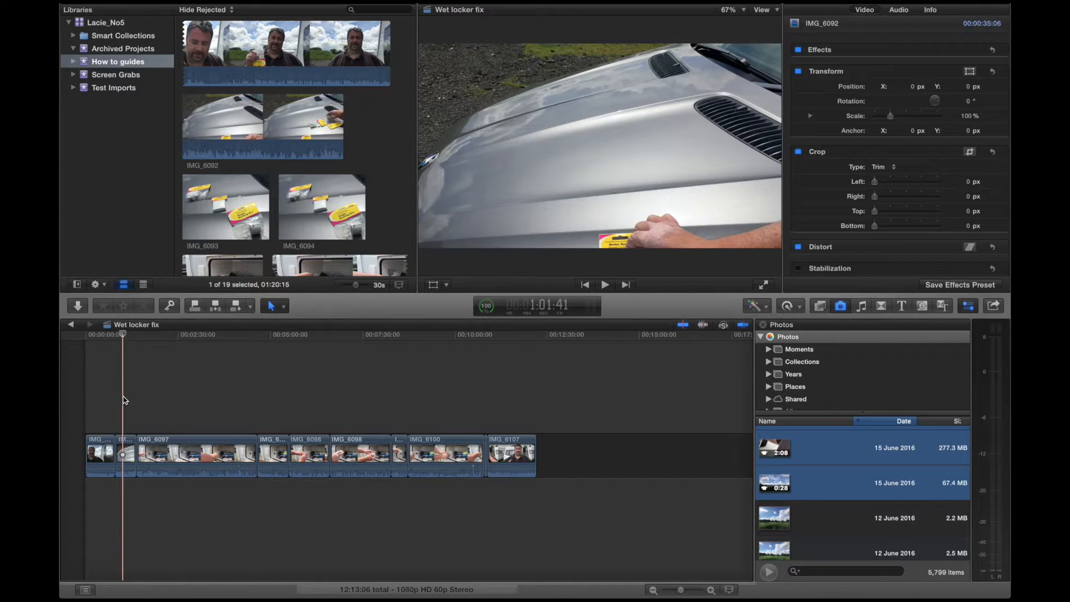
click(114, 410)
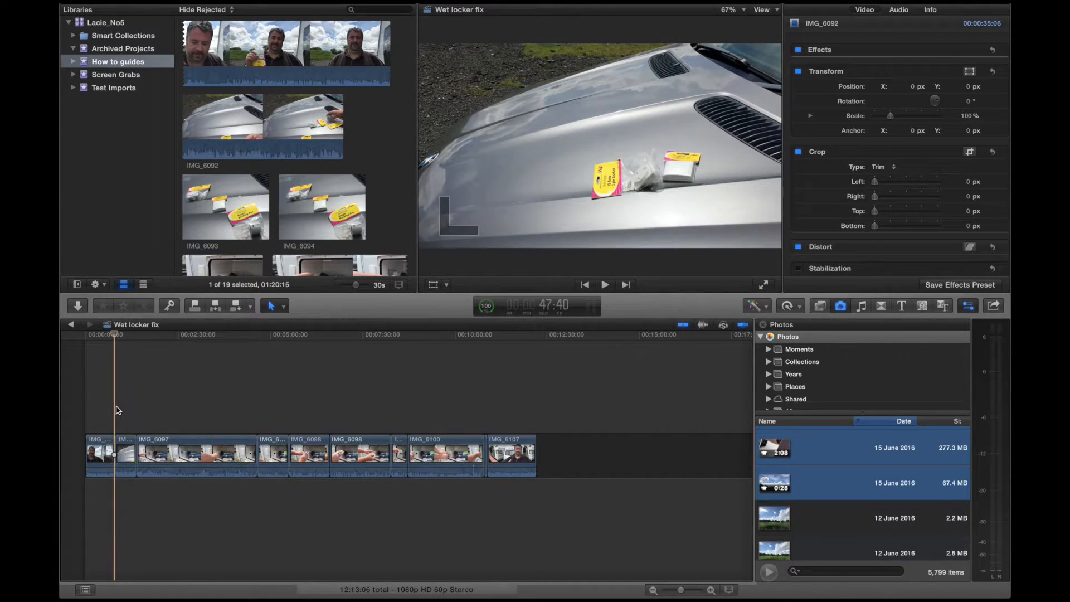
click(124, 410)
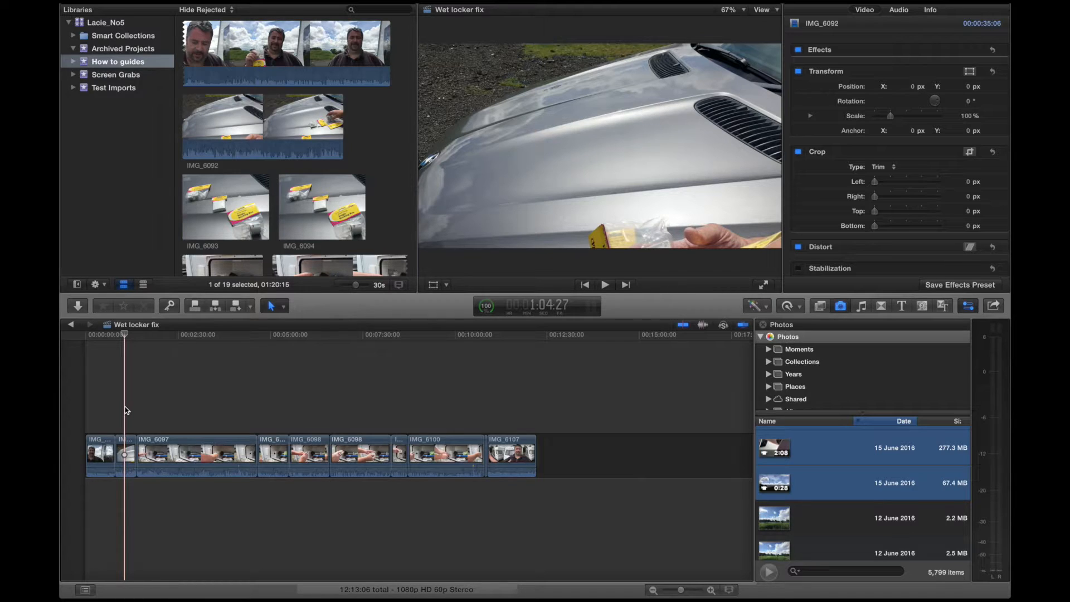
Connect a 4-second section of still image IMG_6094 above IMG_6092 and place the playhead at the still's start.
click(310, 207)
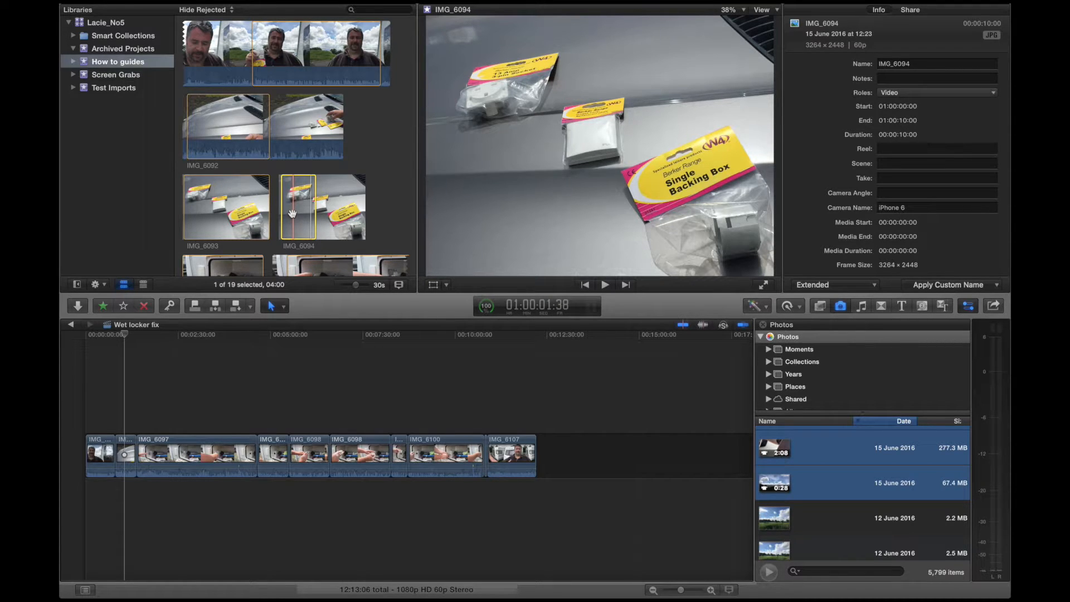
click(170, 393)
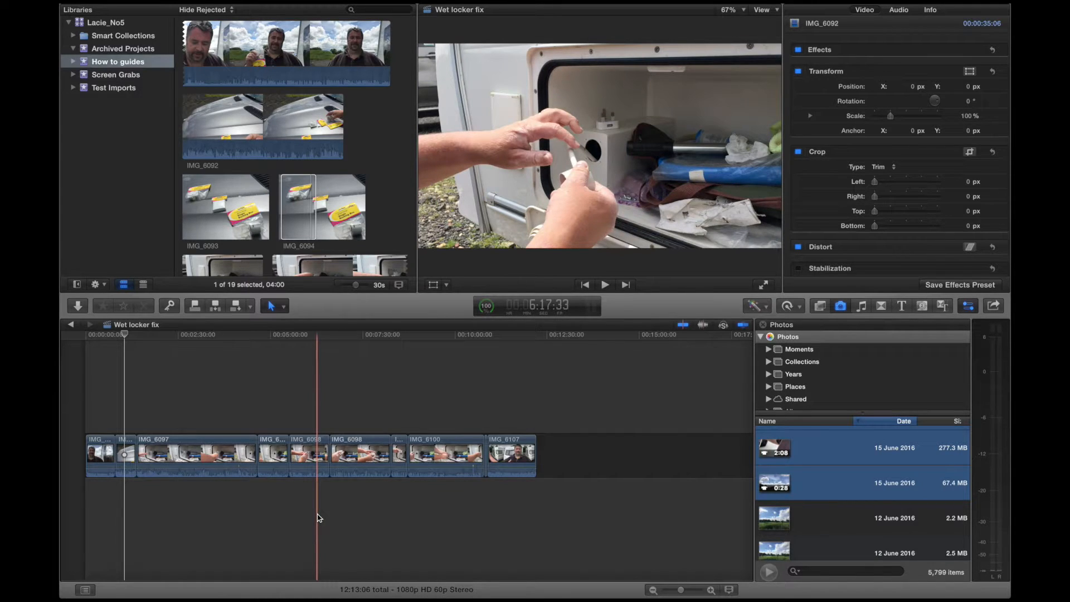
click(294, 208)
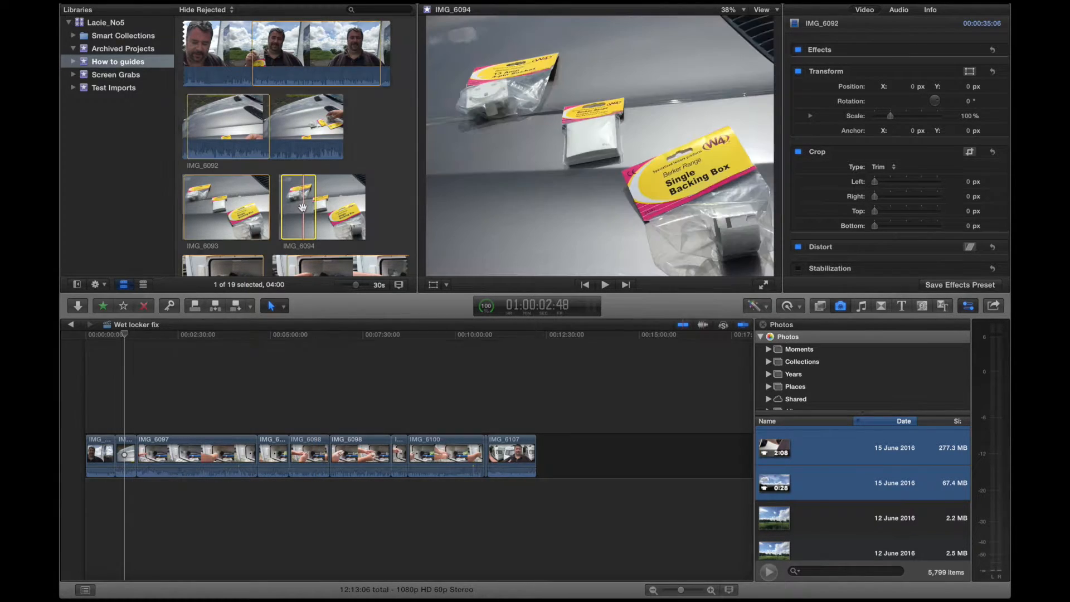
drag(293, 207, 122, 411)
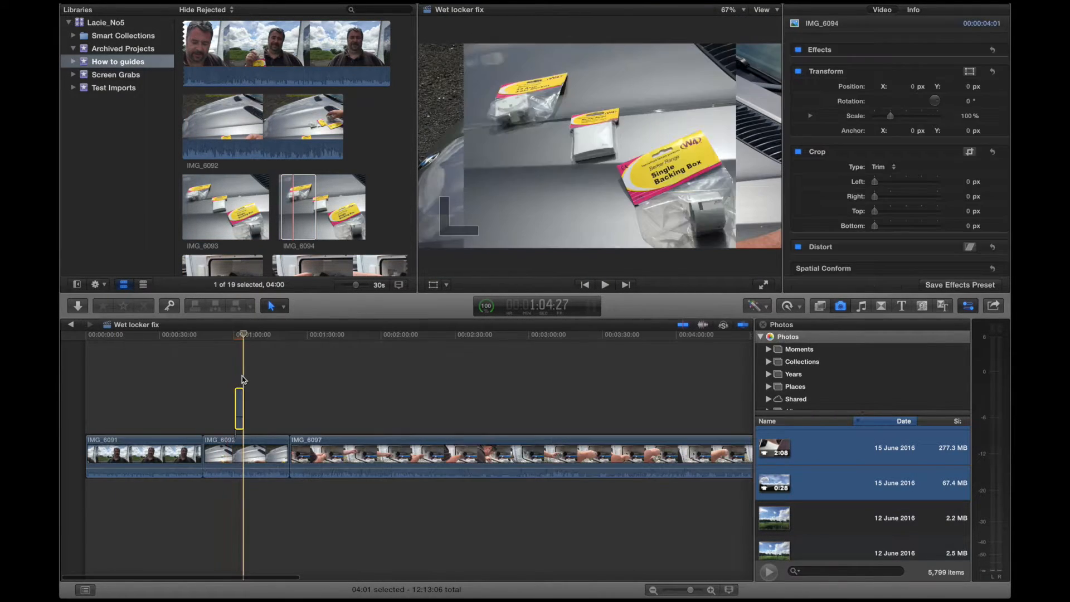
click(240, 378)
key(super+4)
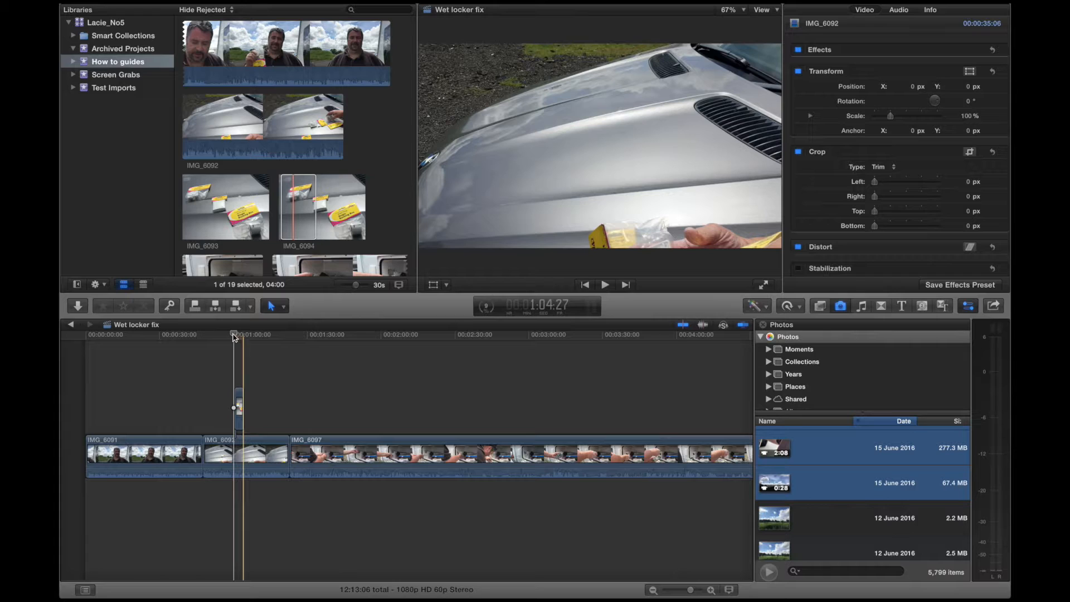
click(236, 335)
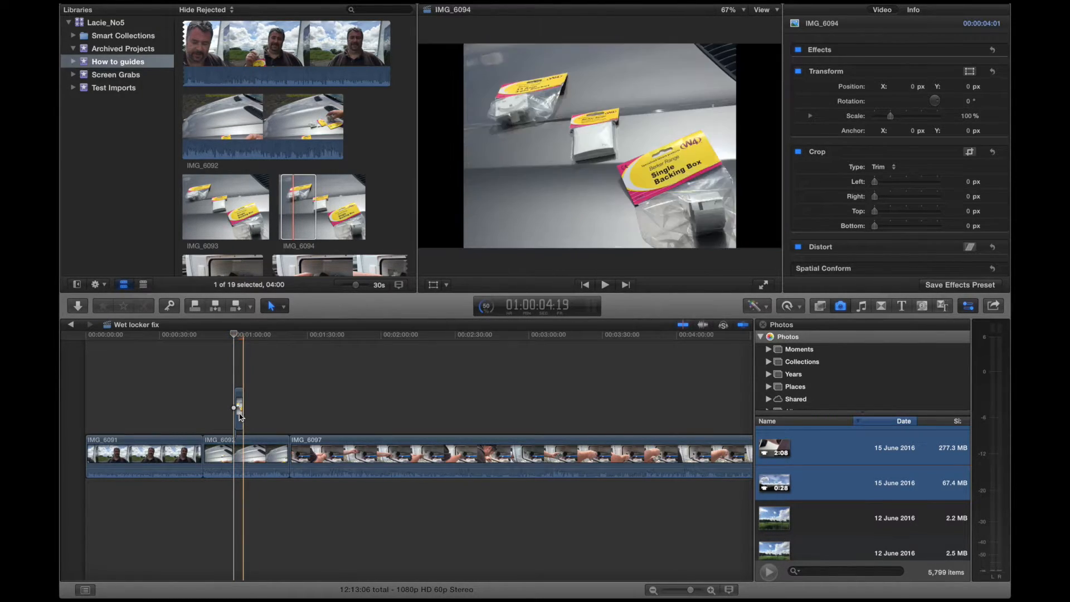
Move the connected IMG_6094 still near the start of IMG_6092 and extend it to 32:27, reaching the end of IMG_6092.
click(240, 409)
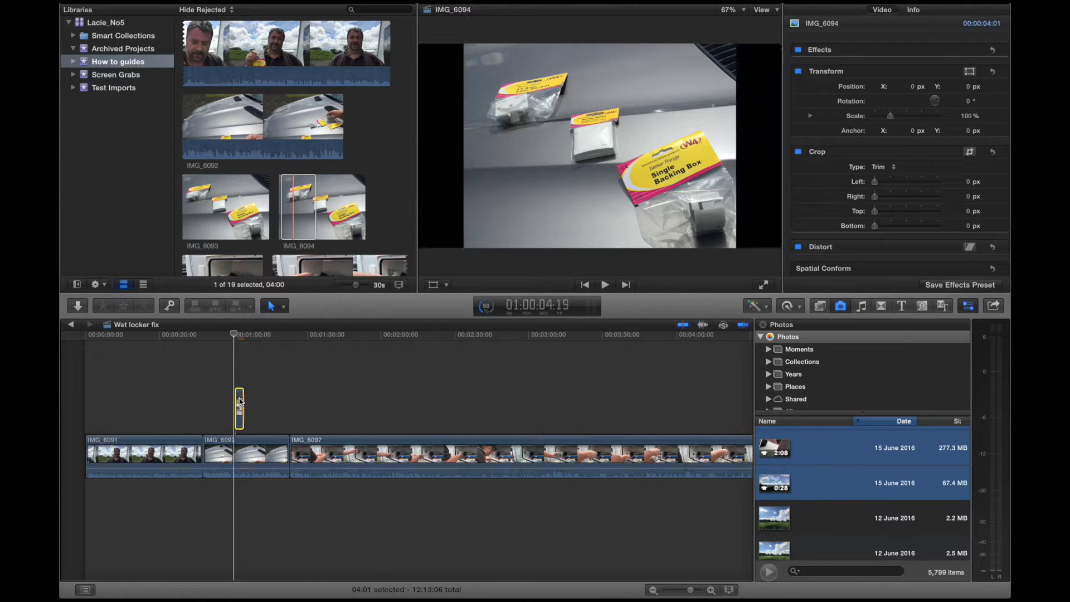
drag(240, 407, 219, 409)
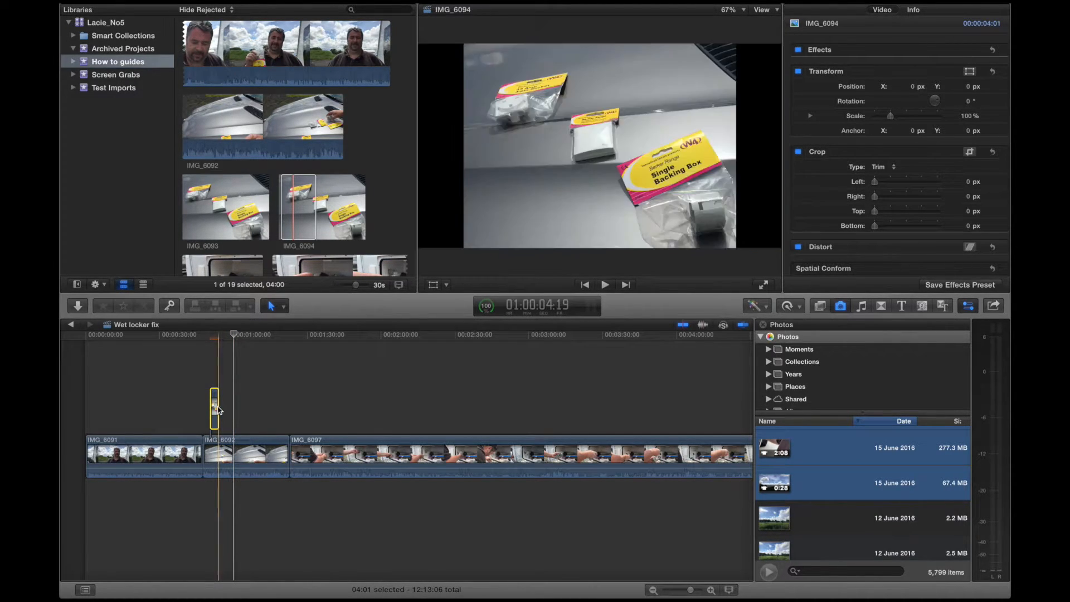
drag(217, 407, 285, 409)
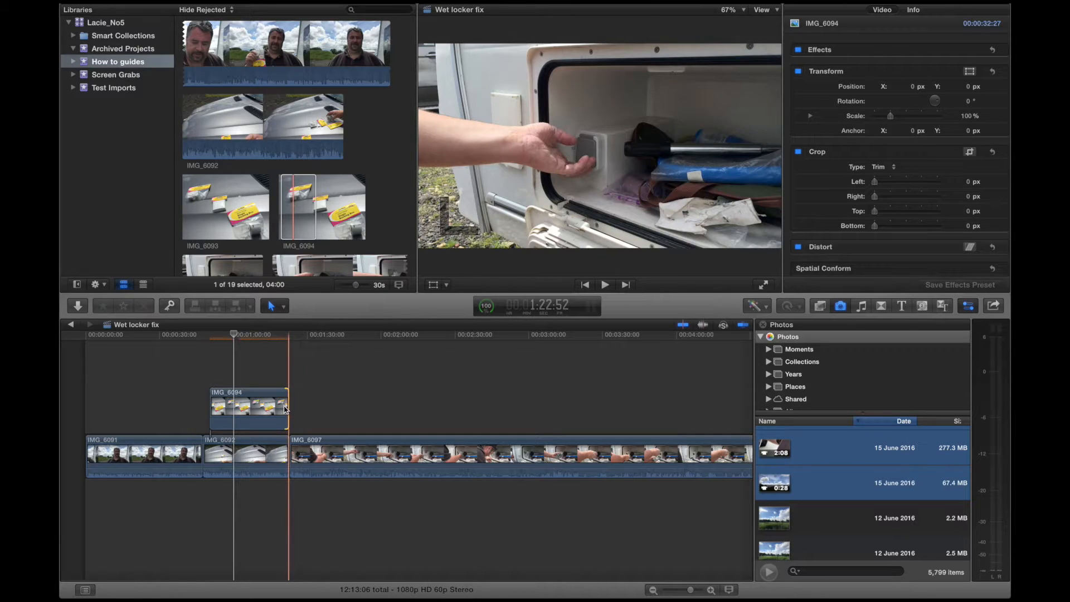
Apply a Ken Burns crop to the connected IMG_6094 still, with the end frame inside the larger start frame.
click(242, 373)
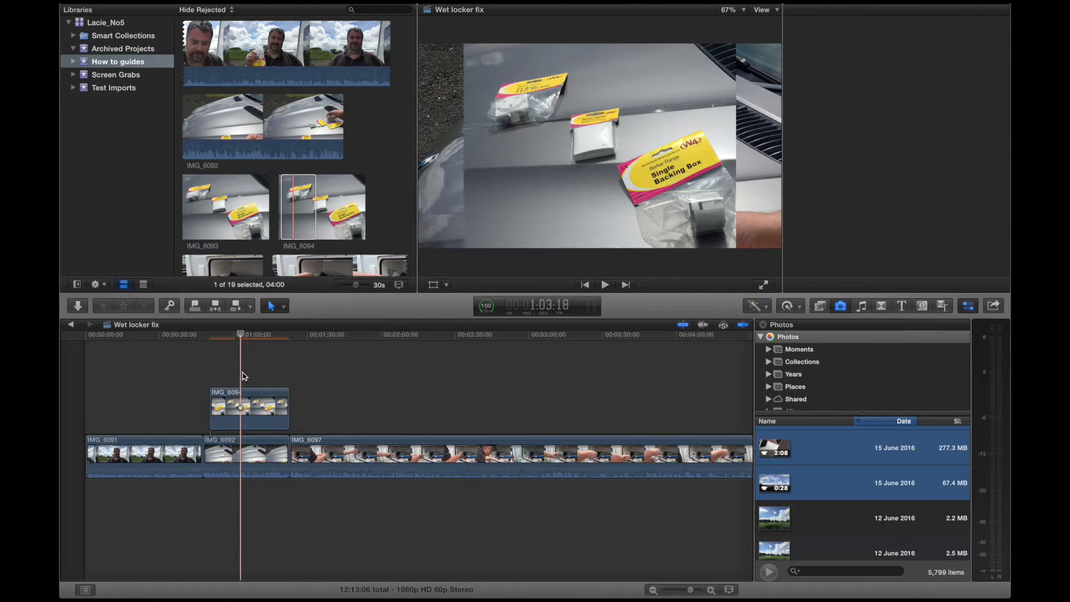
click(250, 389)
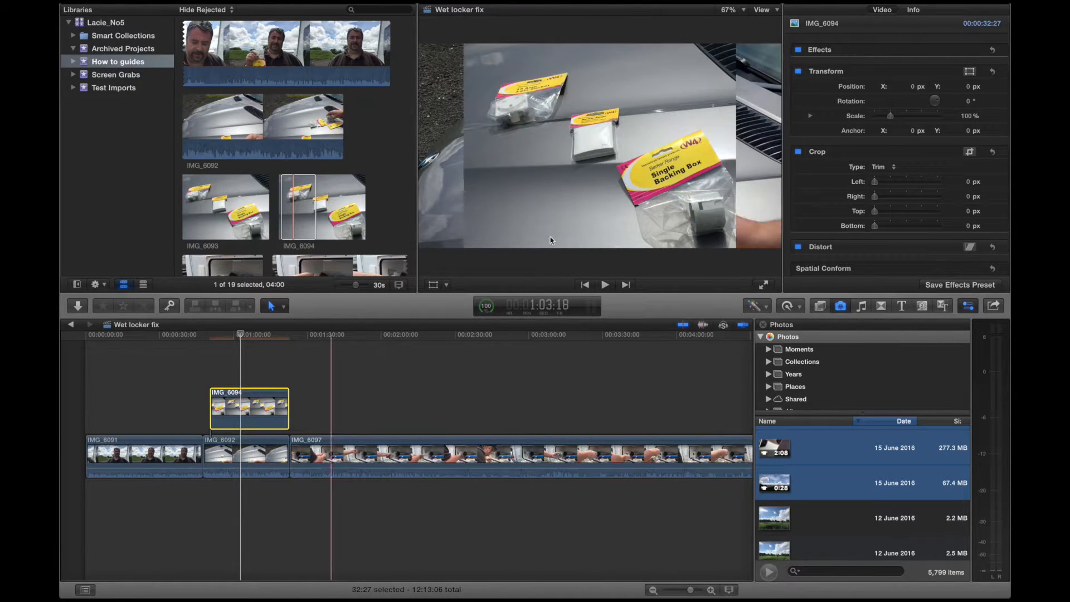
click(446, 285)
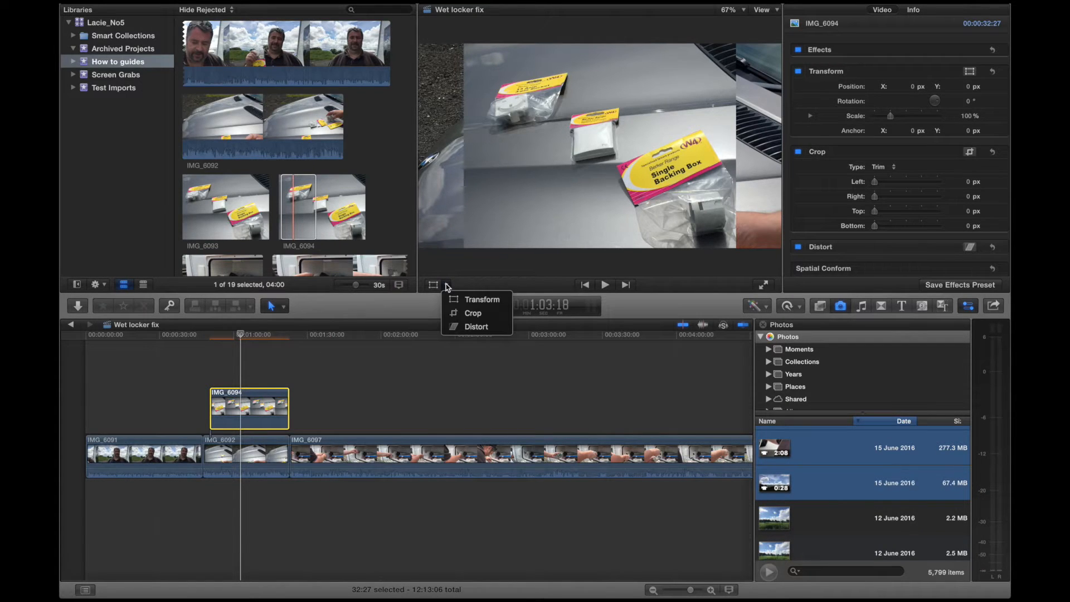
click(463, 315)
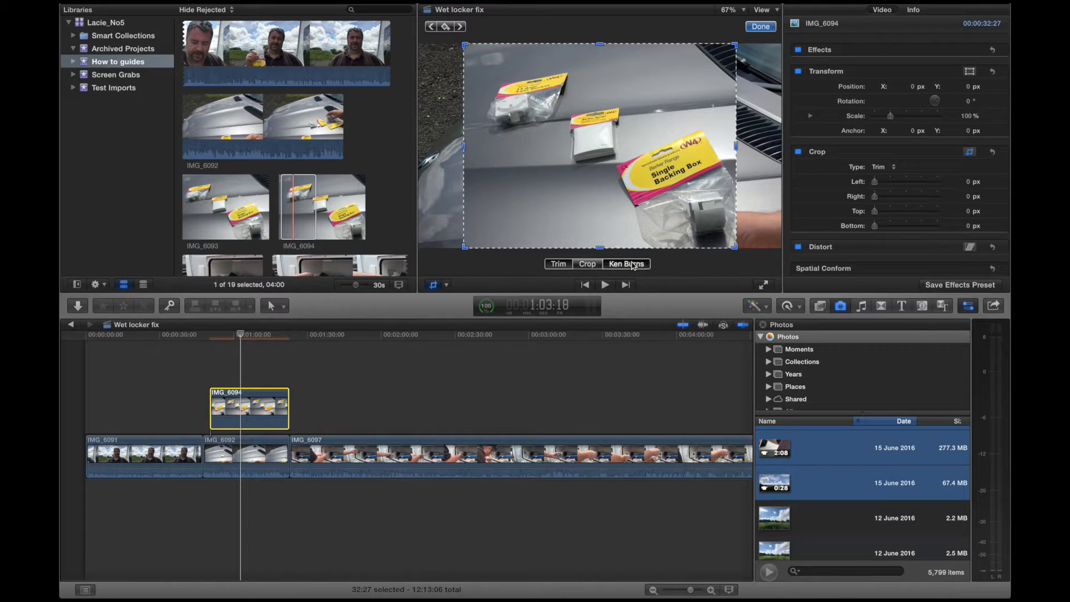
click(633, 265)
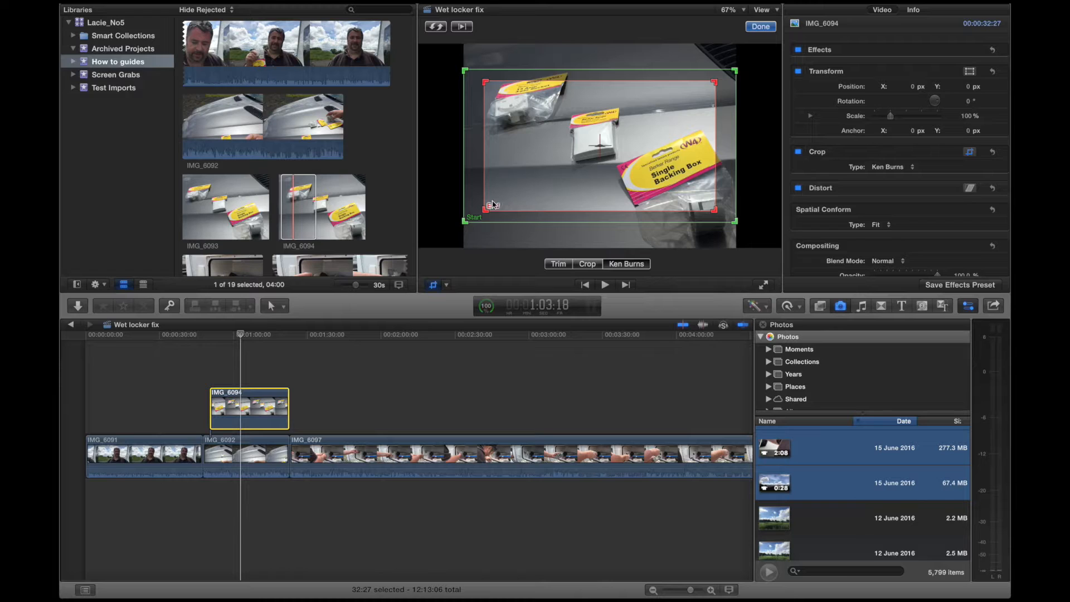
drag(536, 175, 549, 123)
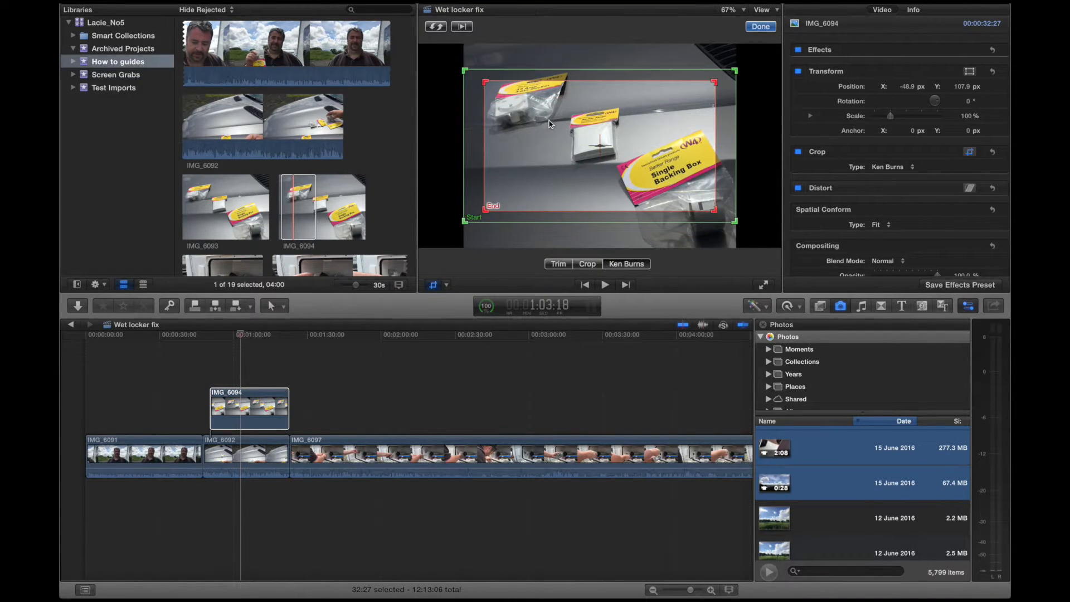
click(760, 27)
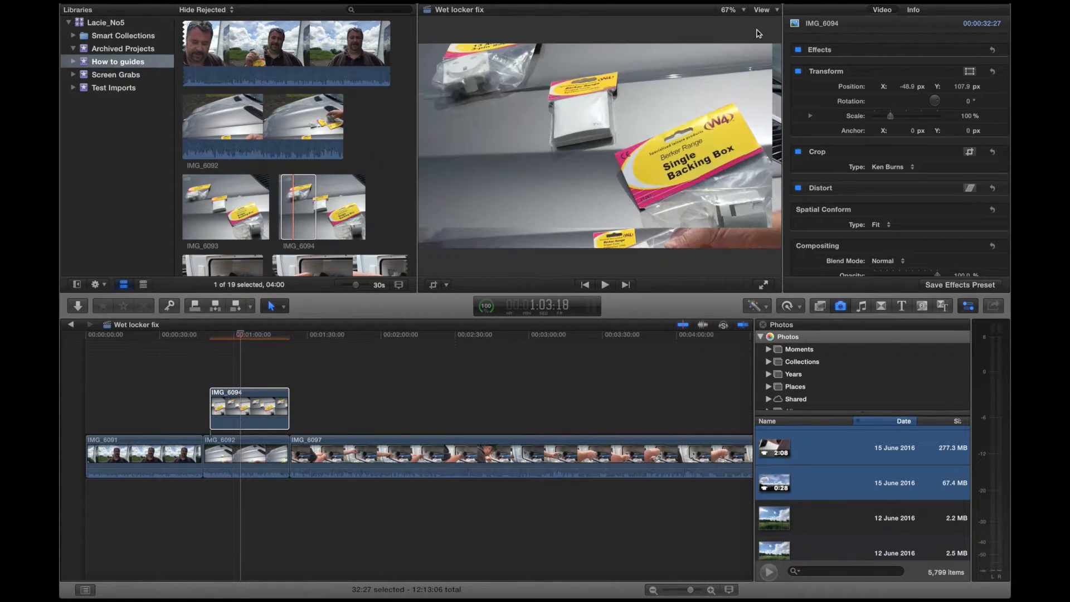
Scrub through the Ken Burns move on the IMG_6094 still and preview the opening of IMG_6097 from 1:25:24.
click(217, 341)
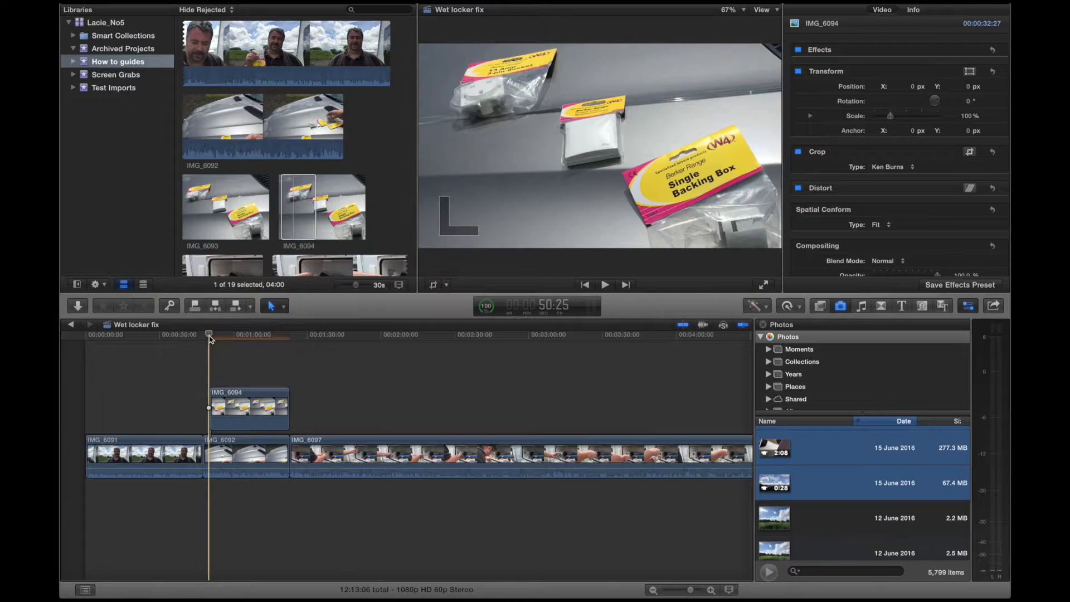
drag(219, 339, 305, 374)
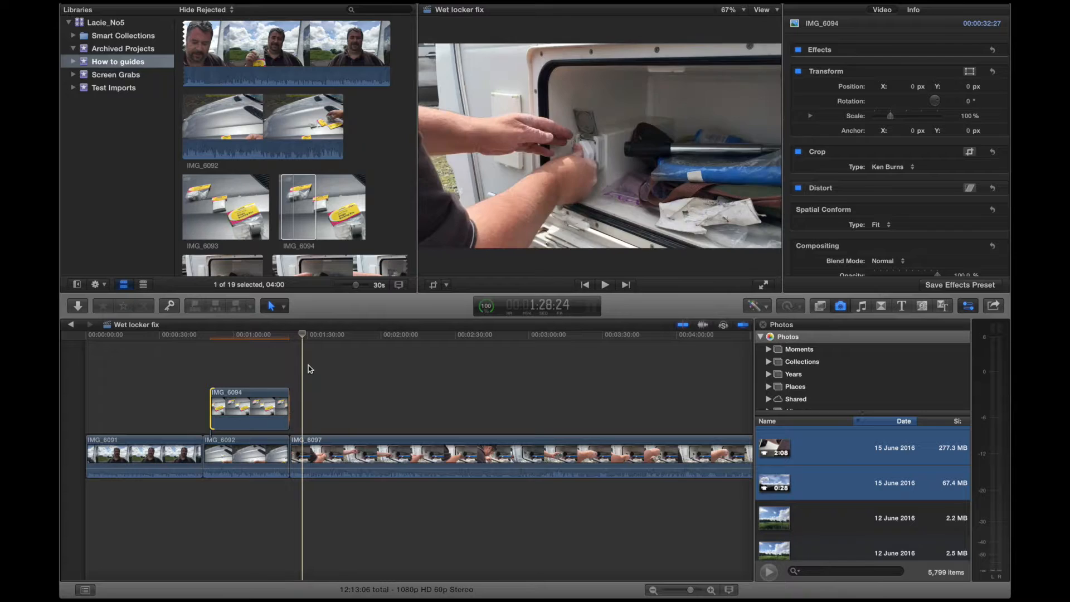
drag(302, 336, 297, 345)
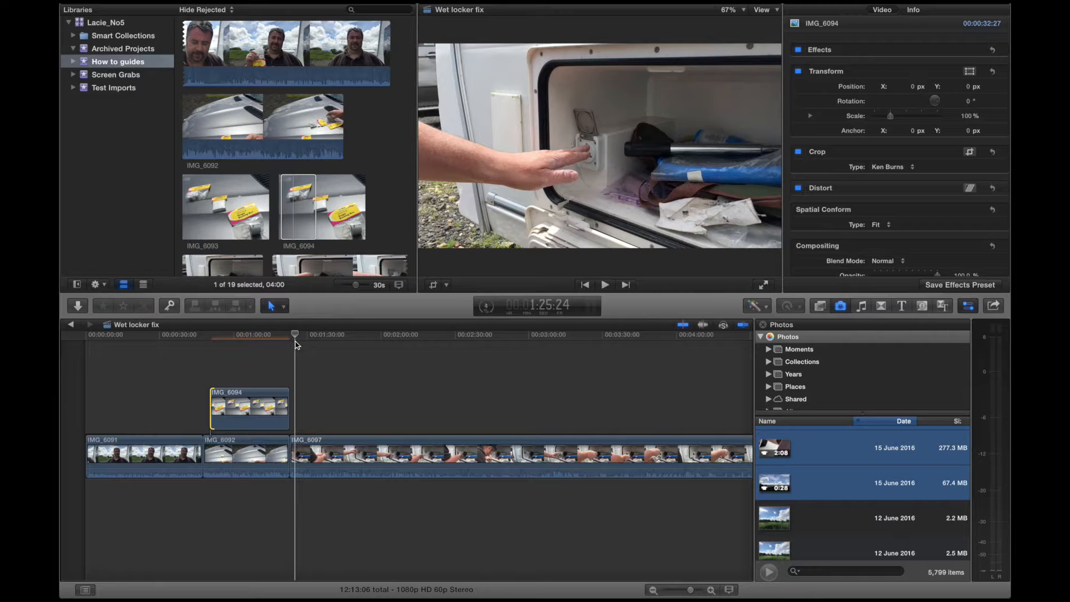
key(space)
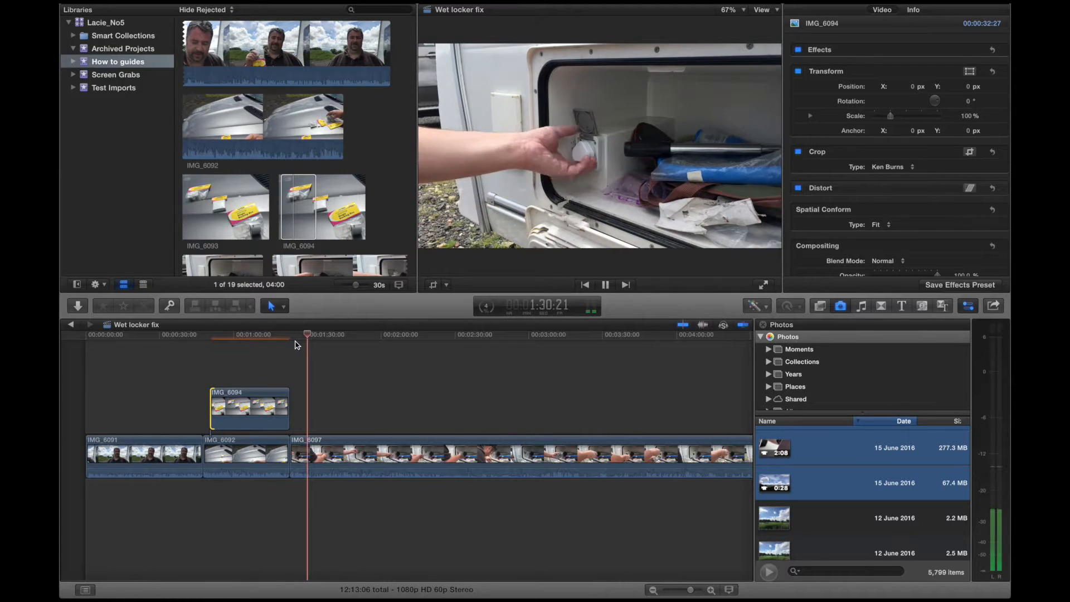
key(space)
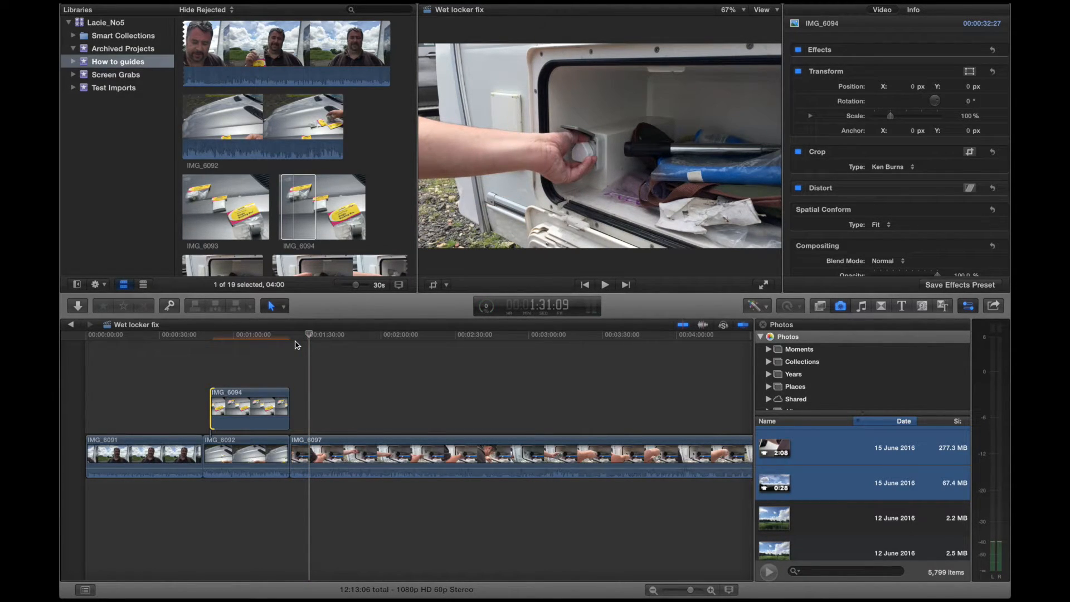
click(295, 345)
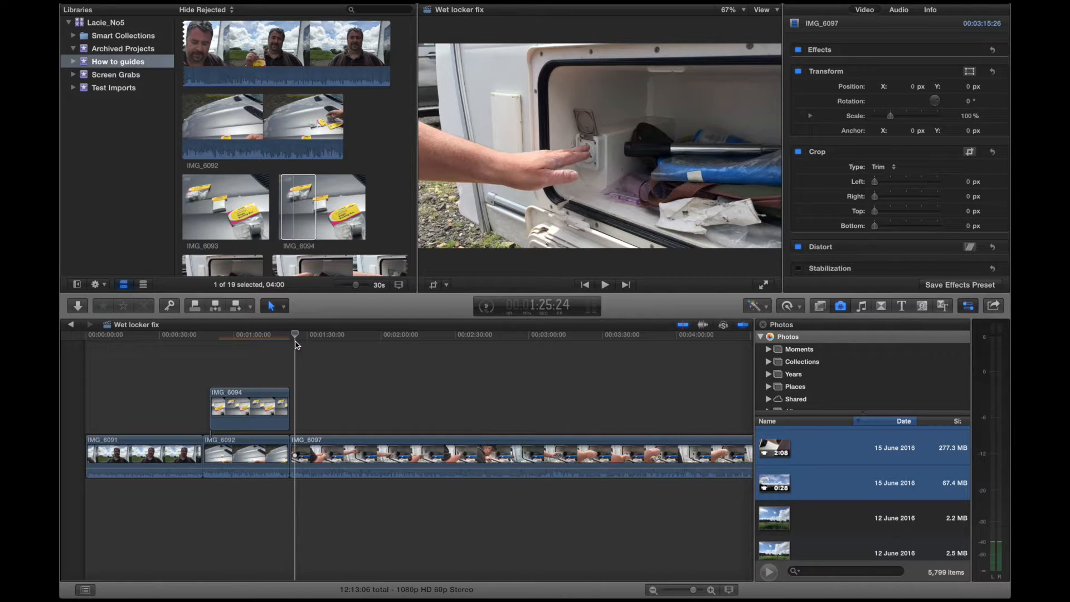
Play and step frame by frame through the opening seconds of IMG_6097 to look for a cut point.
key(super+equal)
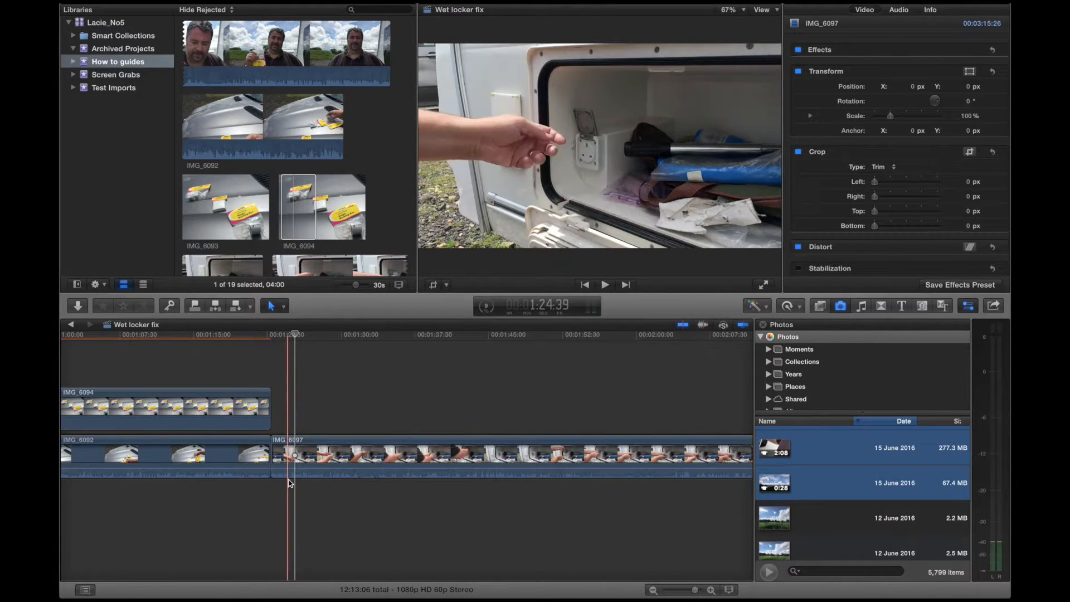
key(space)
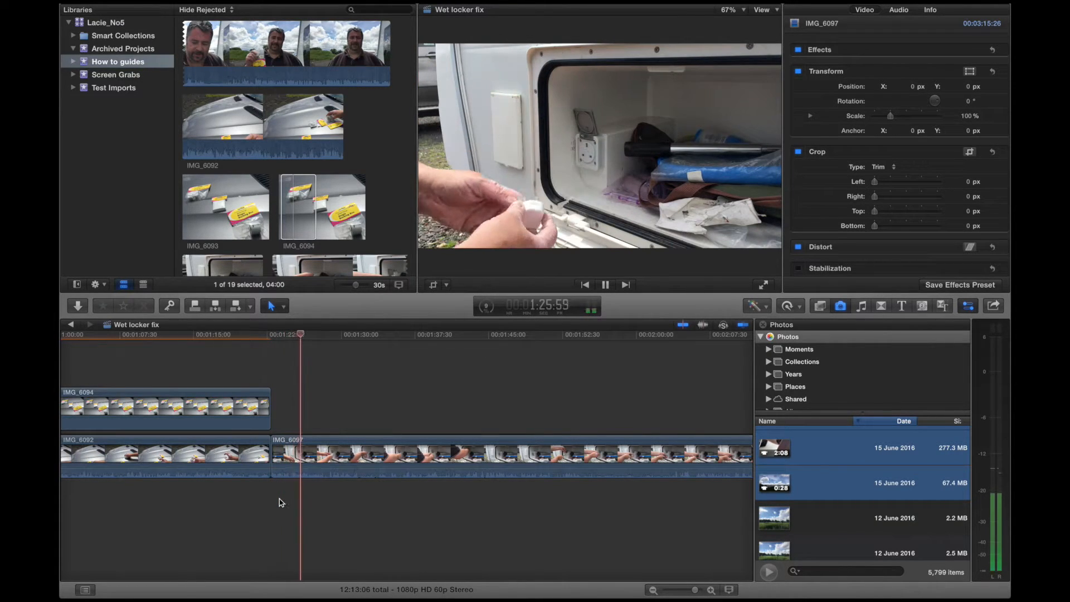
key(space)
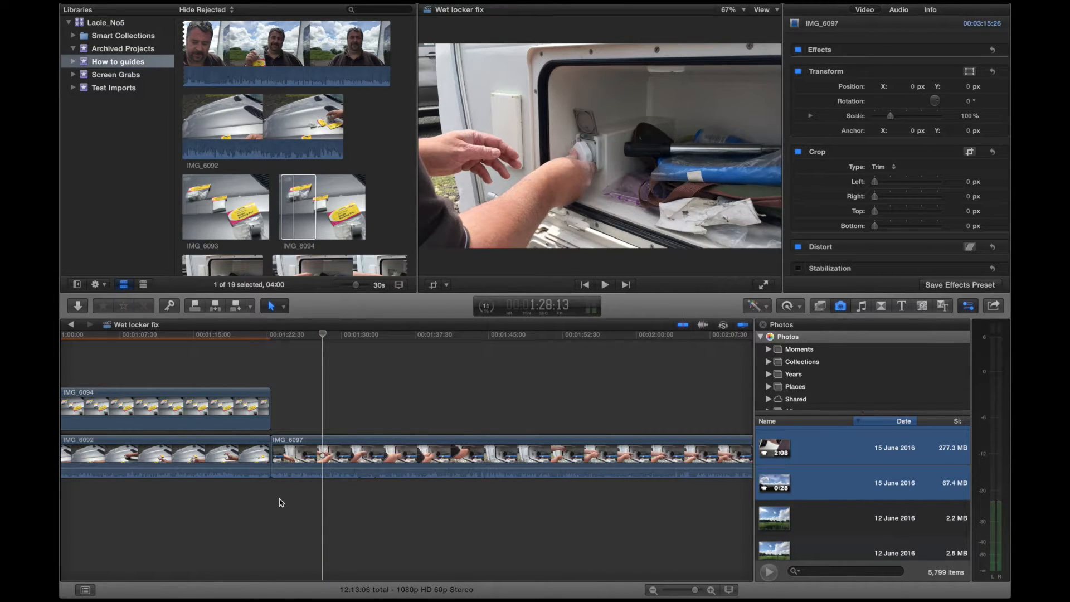
key(Left)
key(Right)
key(Right)
key(Right)
key(Right)
key(Right)
key(Right)
key(Right)
key(Right)
key(Right)
key(Right)
key(Right)
key(Right)
key(Right)
key(Right)
key(Right)
key(Right)
key(Right)
key(Right)
key(Right)
key(Right)
key(Right)
key(Right)
key(Right)
key(Right)
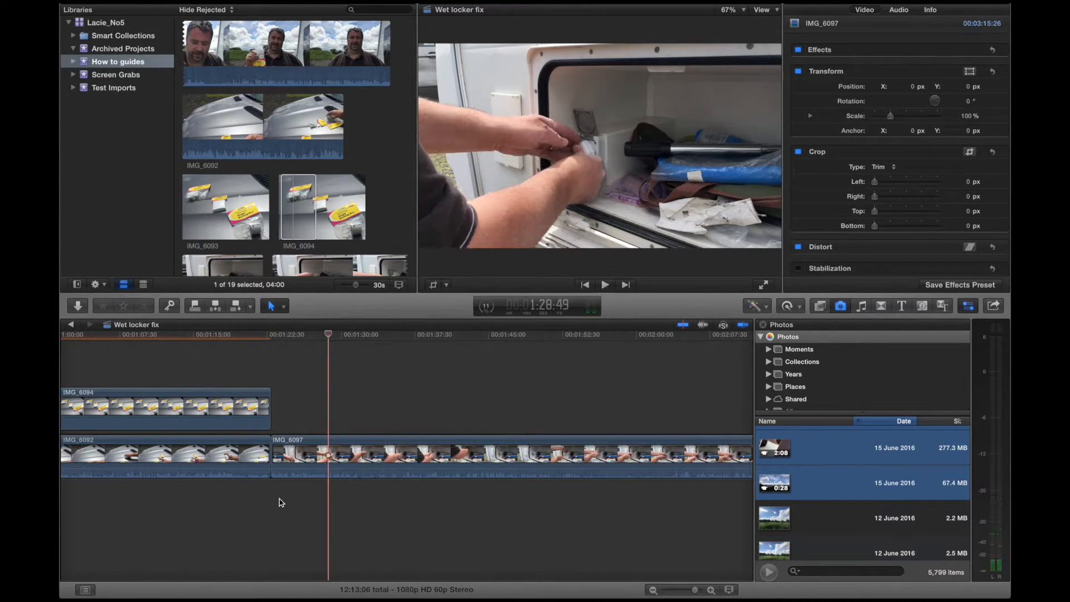
key(space)
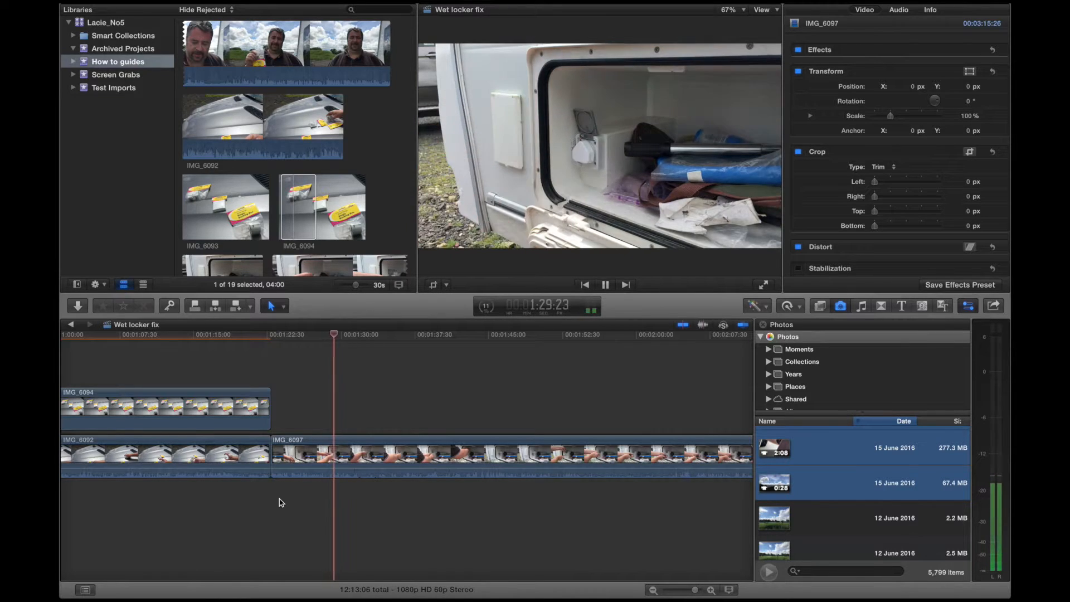
key(space)
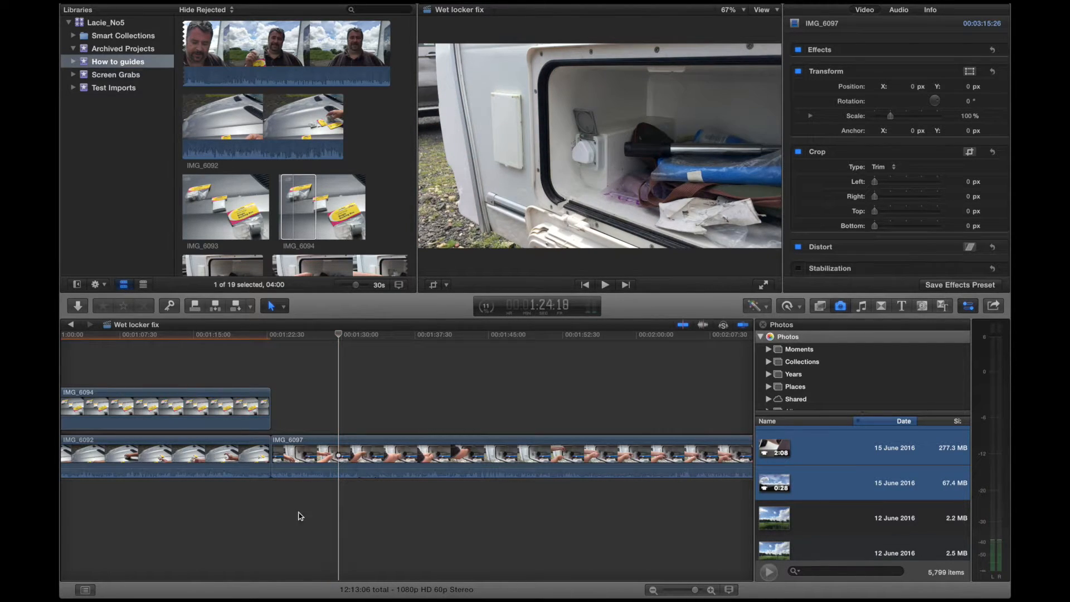
Park the playhead at 1:28:09 in IMG_6097 and split the clip there with the Blade tool.
click(330, 498)
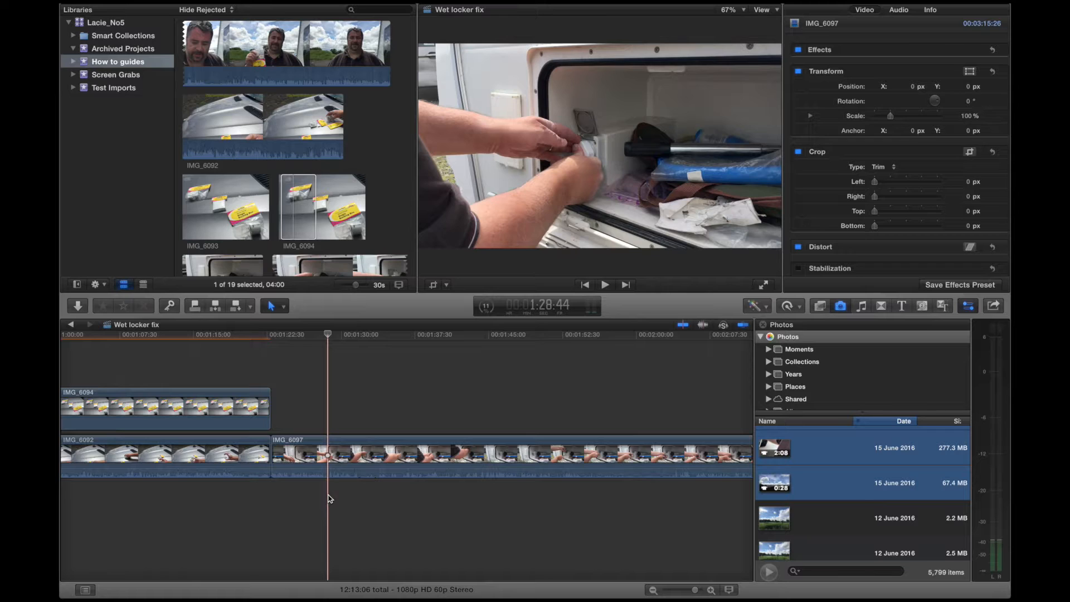
key(Left)
key(Left)
key(Left)
key(Left)
key(Left)
key(Left)
key(Left)
key(Left)
key(Left)
key(Left)
key(Left)
key(Left)
key(Left)
key(Left)
key(Left)
key(Left)
key(Left)
key(Left)
key(Left)
key(Left)
key(Left)
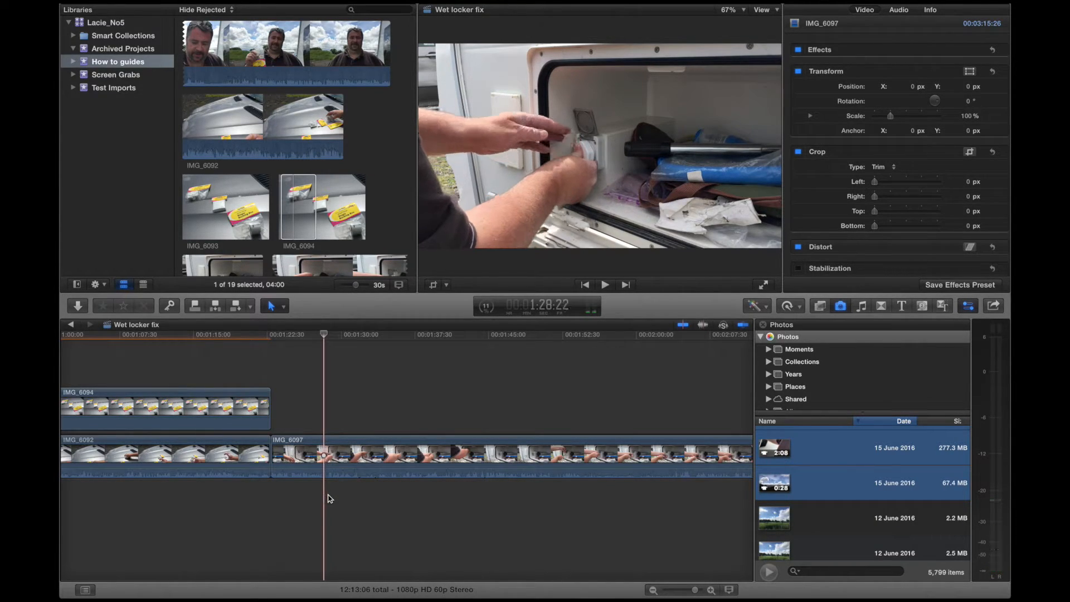
key(Left)
key(Left)
key(Left)
key(Left)
key(Left)
key(Left)
key(Left)
key(Left)
key(Left)
key(Left)
key(Left)
key(Left)
key(Left)
key(Left)
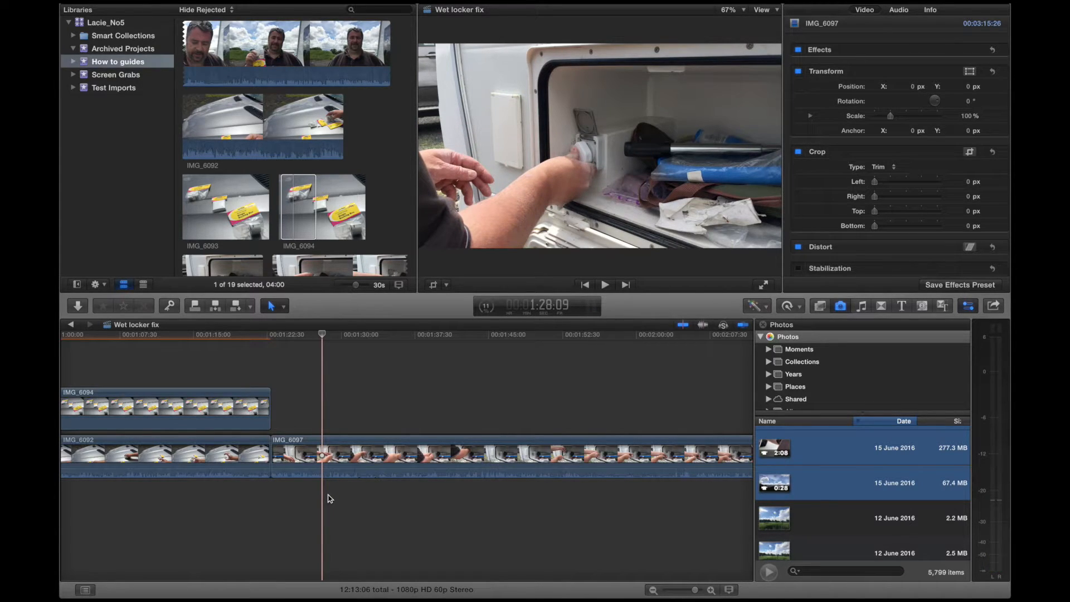
key(b)
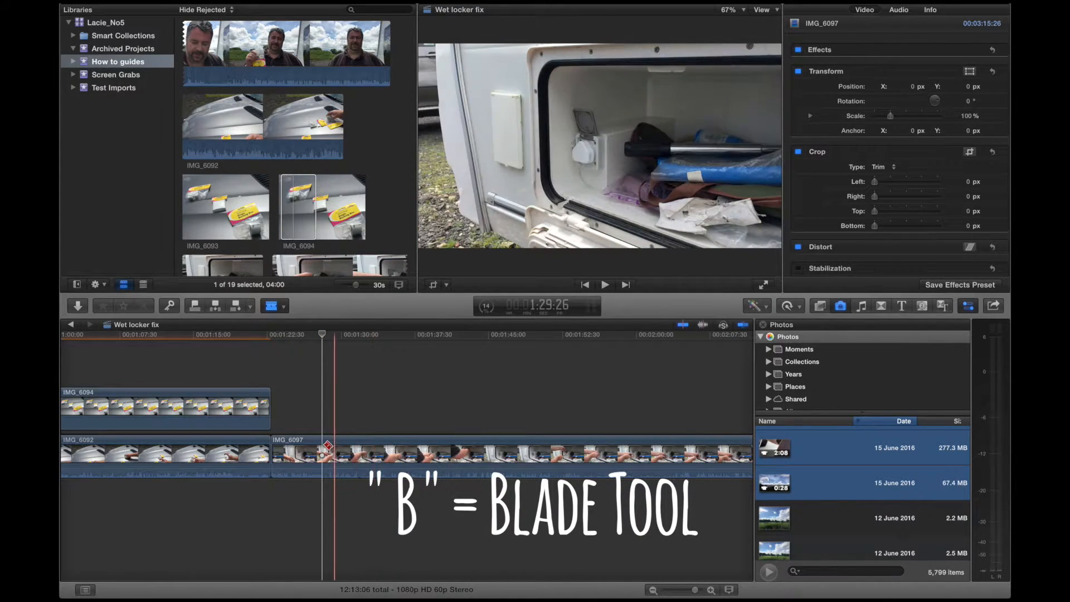
click(323, 451)
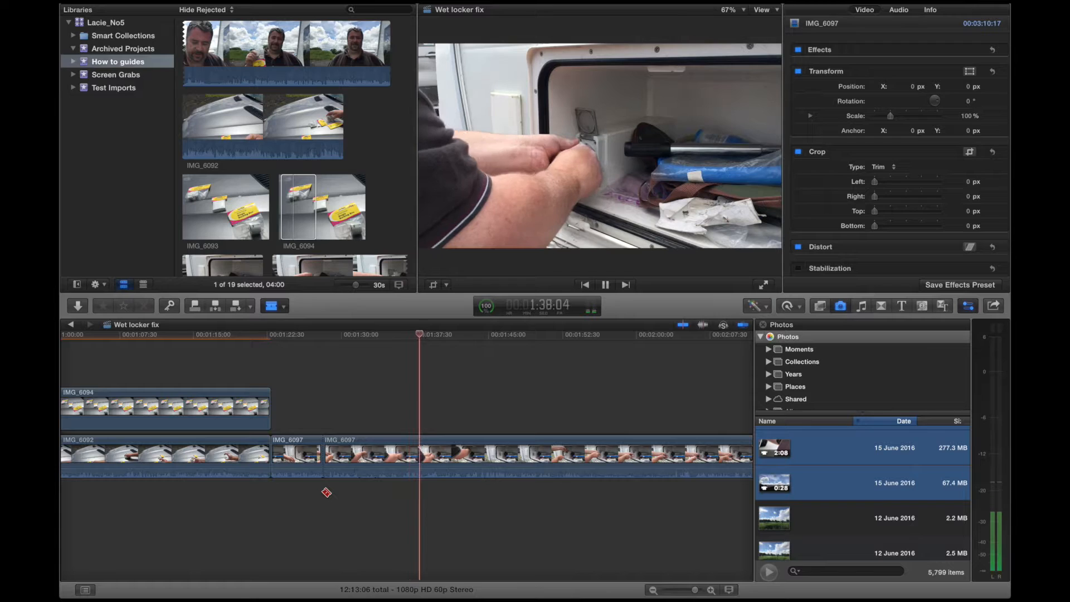
Split IMG_6097 a second time about ten seconds after the first cut and delete the 10:19 section between the cuts.
key(space)
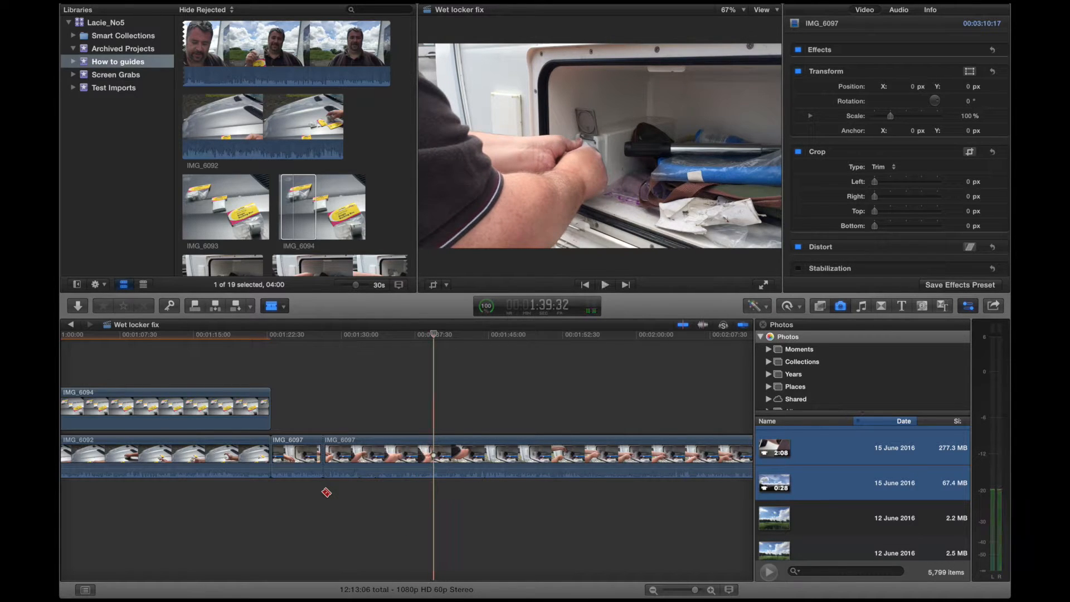
click(427, 467)
key(a)
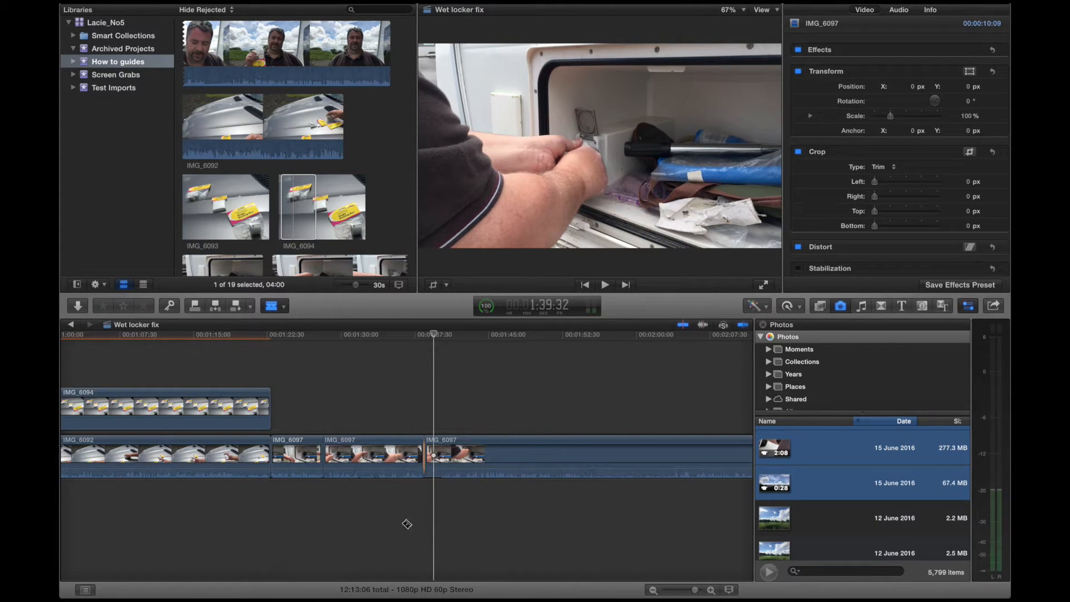
click(370, 446)
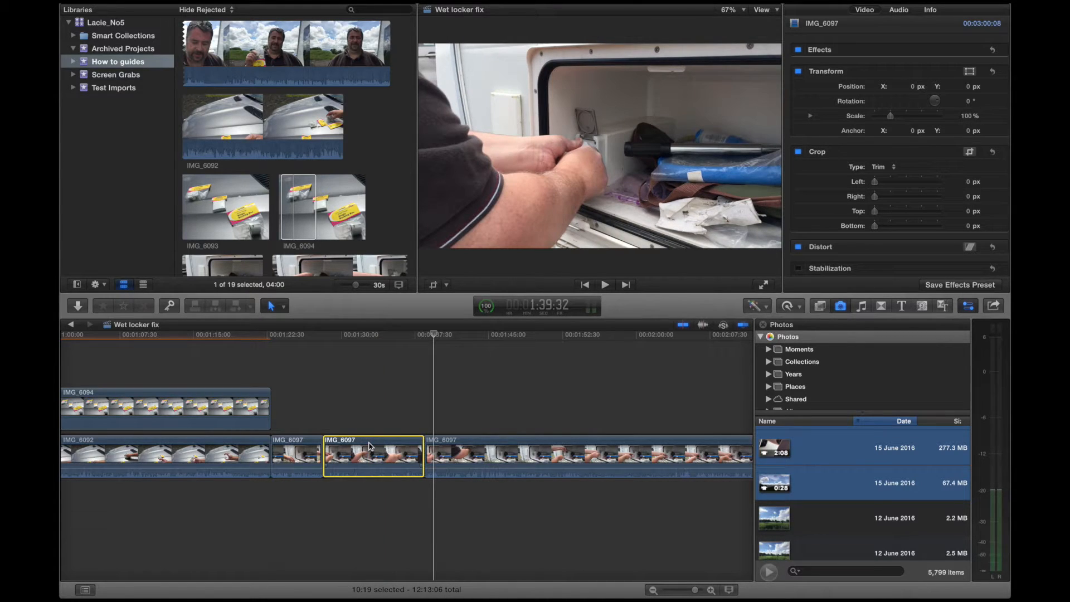
key(Delete)
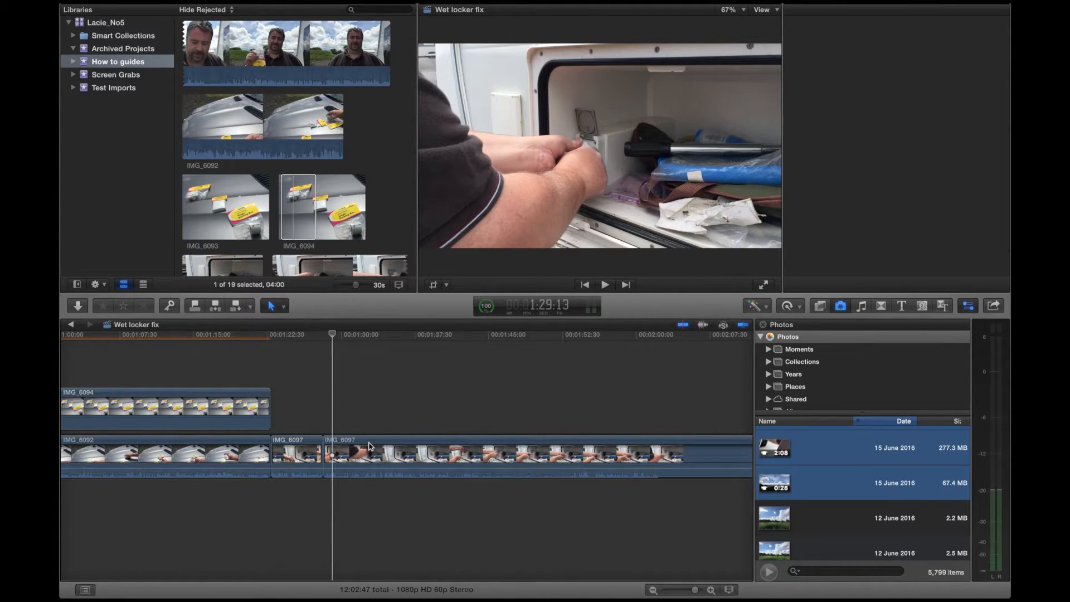
Play across the new join between the two IMG_6097 segments, starting at 1:27:21 and stopping at 1:33:20.
click(314, 493)
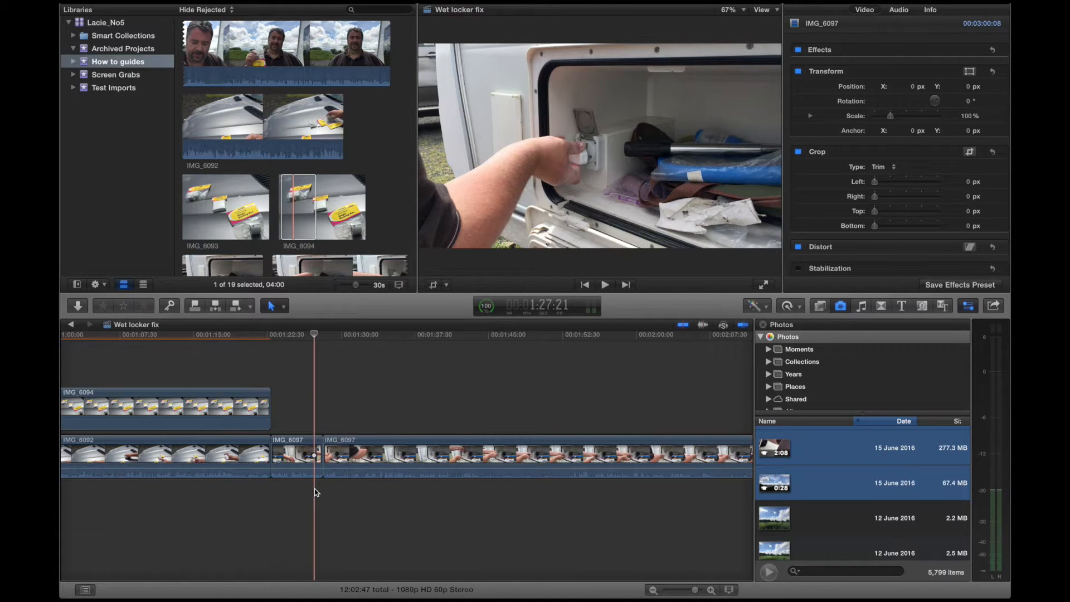
key(space)
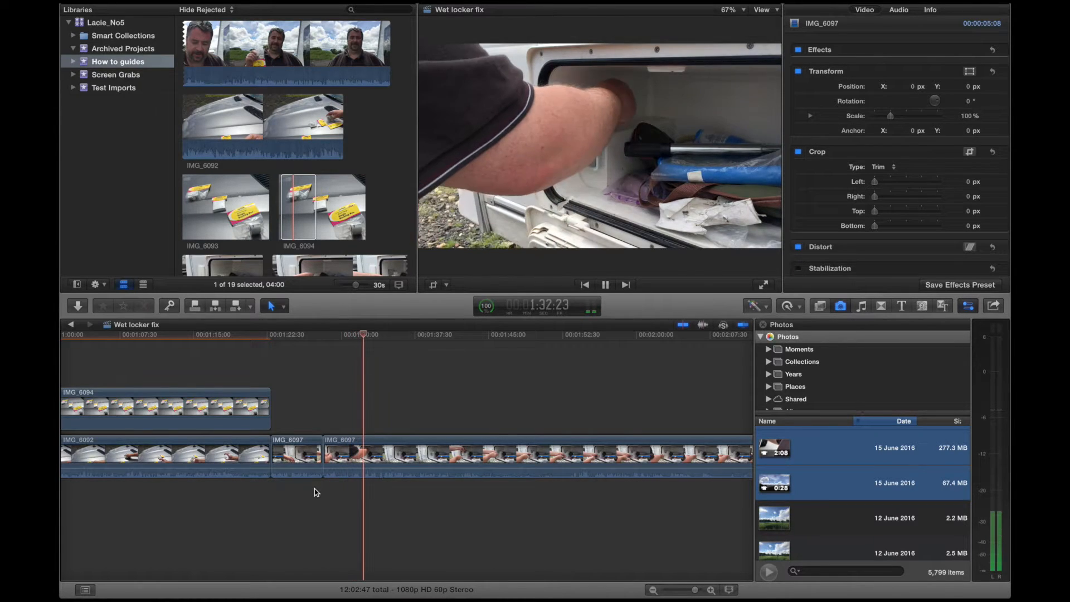
key(space)
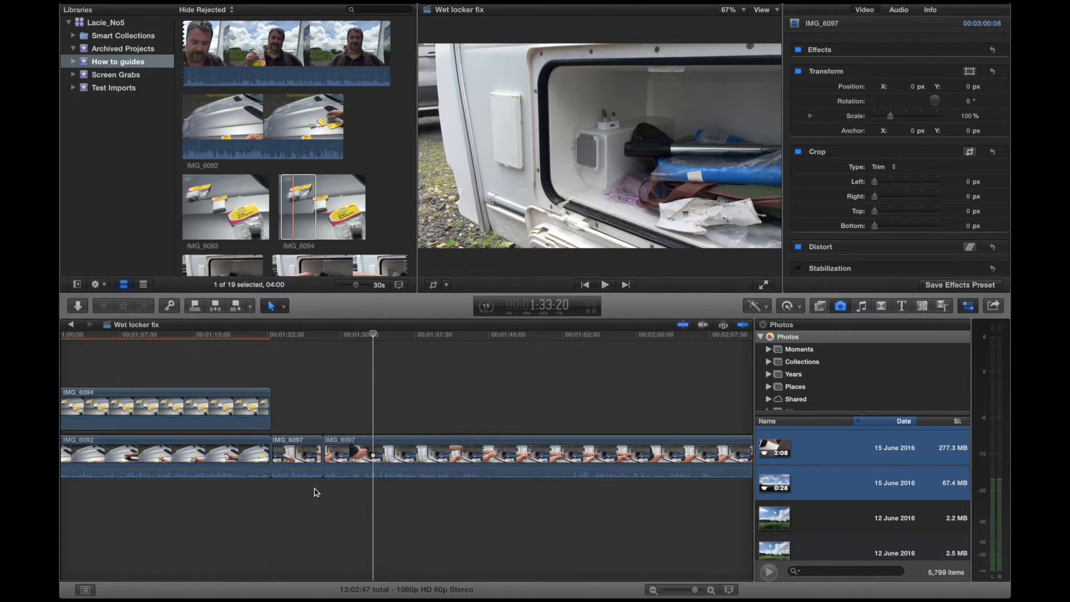
Play IMG_6097 from 1:40:22 to the moment the screwdriver reaches the socket, stopping at 1:44:32.
scroll(316, 492, right, 3)
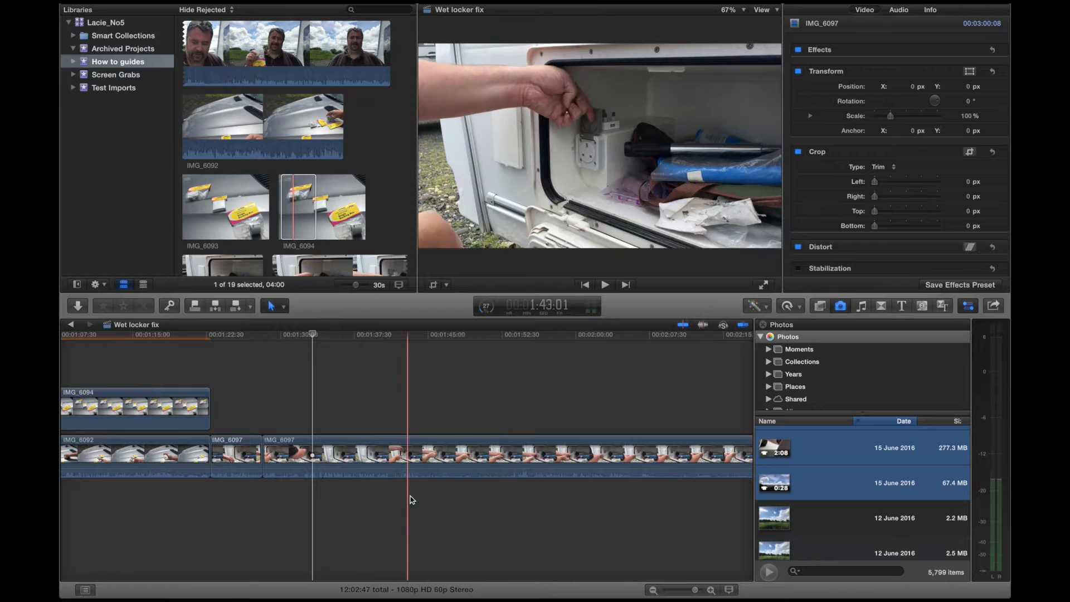
click(382, 497)
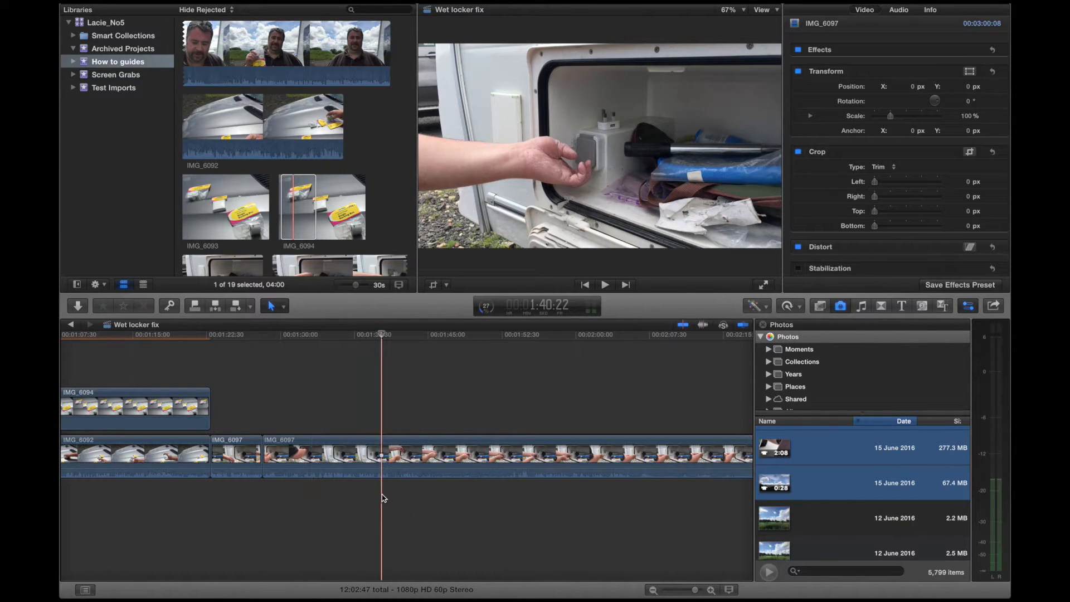
key(space)
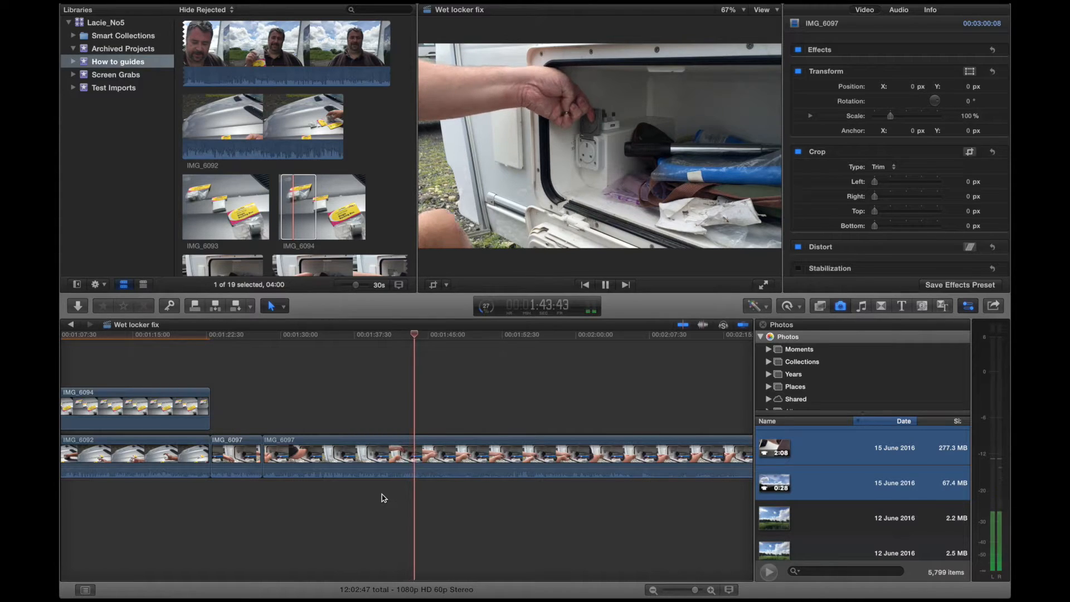
key(space)
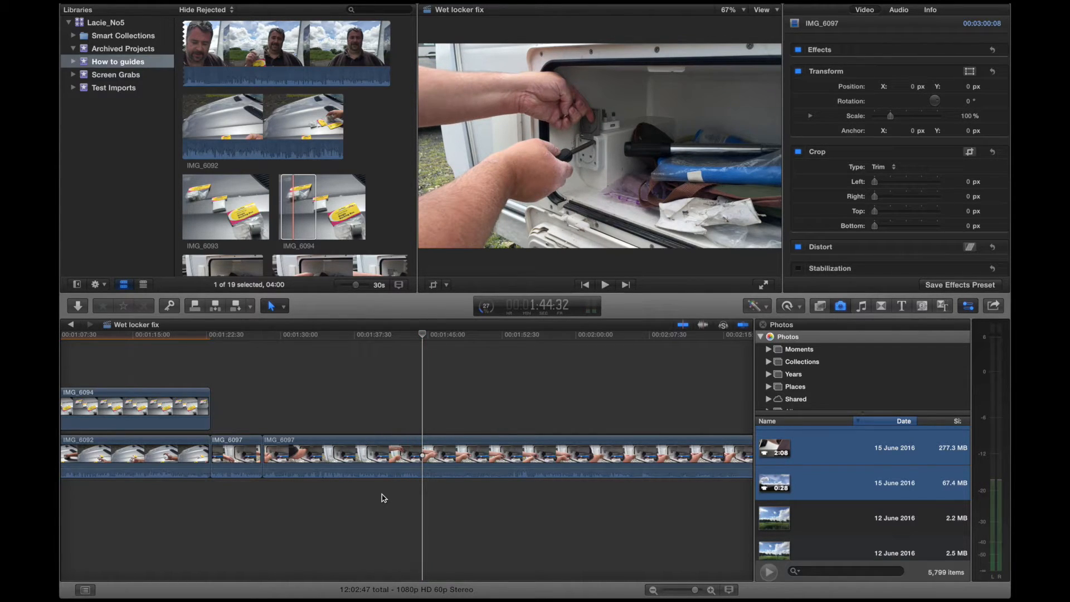
Step the playhead back to 1:44:23 and split IMG_6097 there with the Blade tool.
key(Left)
key(Left)
key(Left)
key(Left)
key(Left)
key(Left)
key(Left)
key(Left)
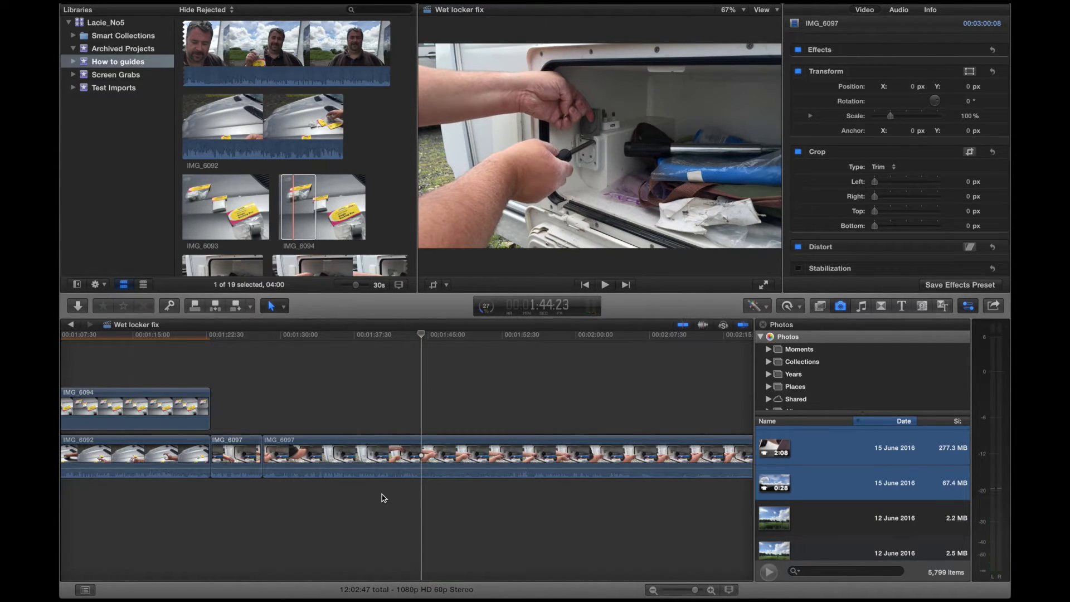
key(b)
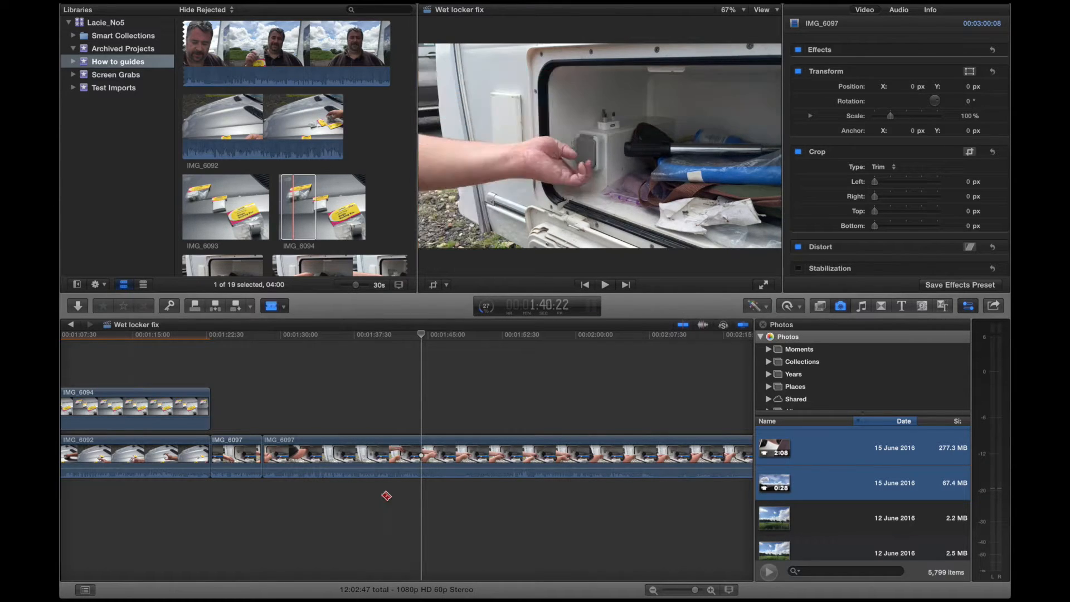
click(425, 471)
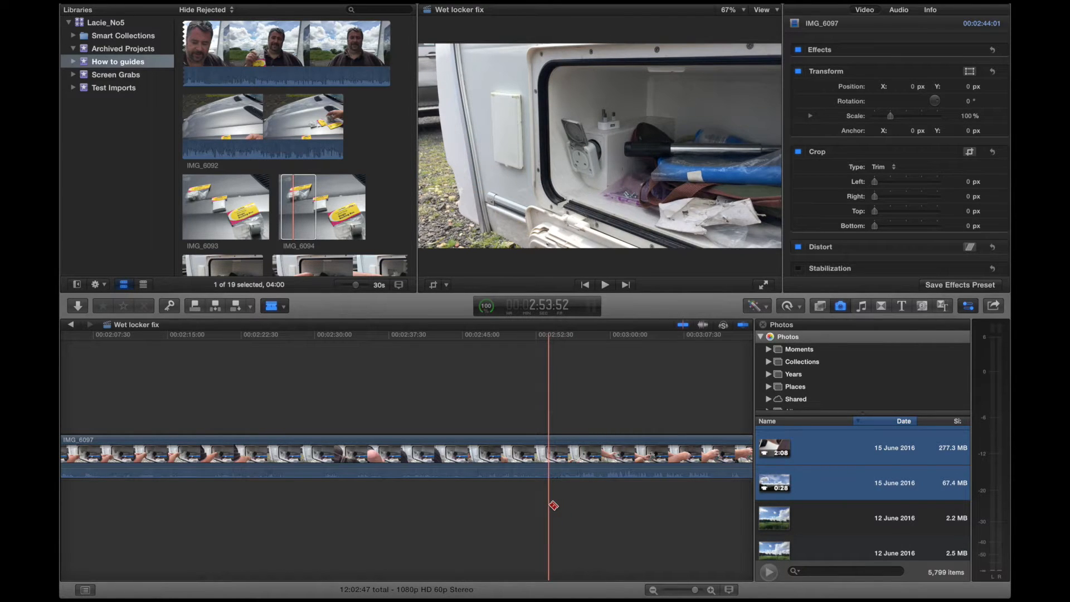
Play IMG_6097 from 2:53:52 to check where the socket comes out, and split the clip at about 2:54:54.
key(space)
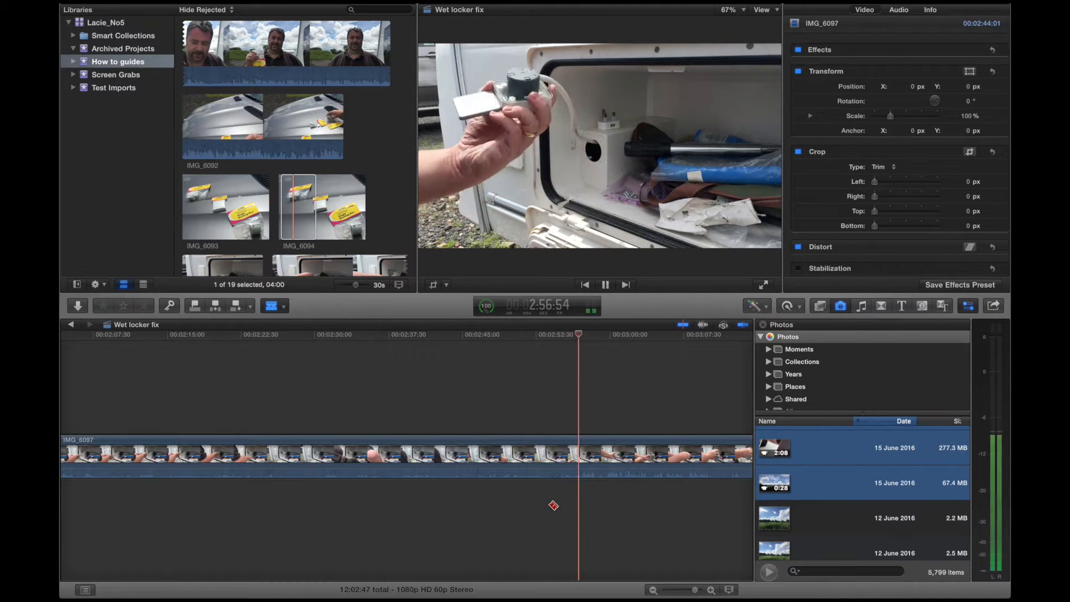
key(space)
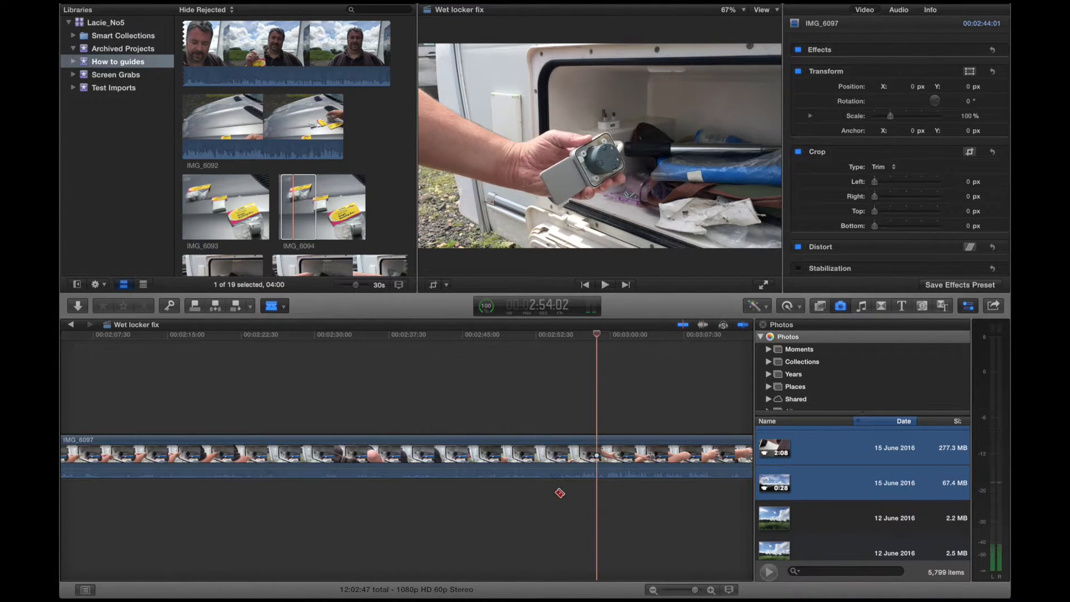
click(562, 462)
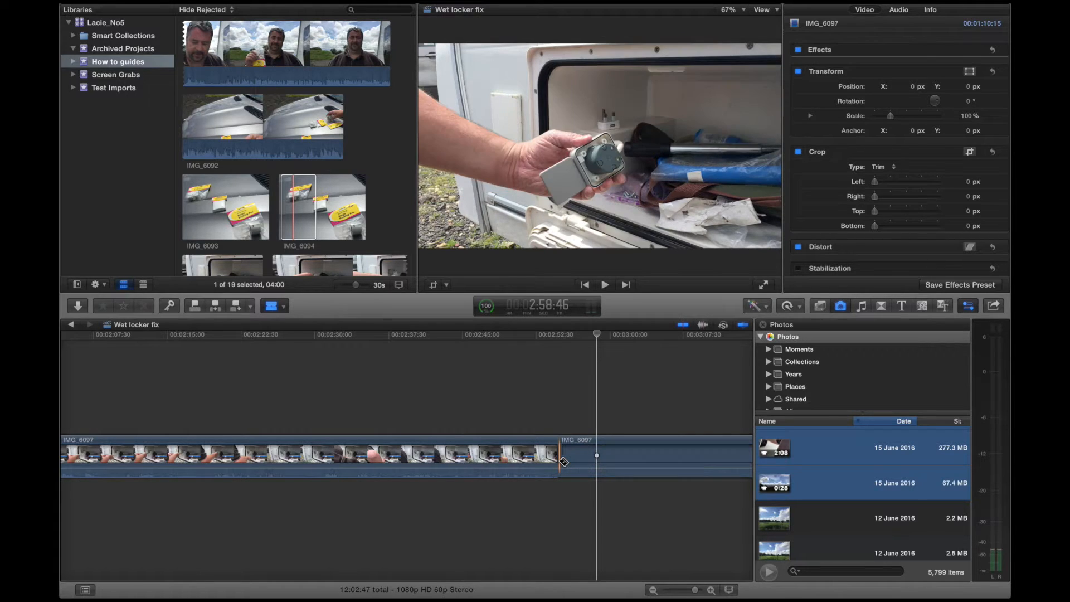
Speed up the IMG_6097 section between the two new cuts with the Fast 4x retime option.
key(a)
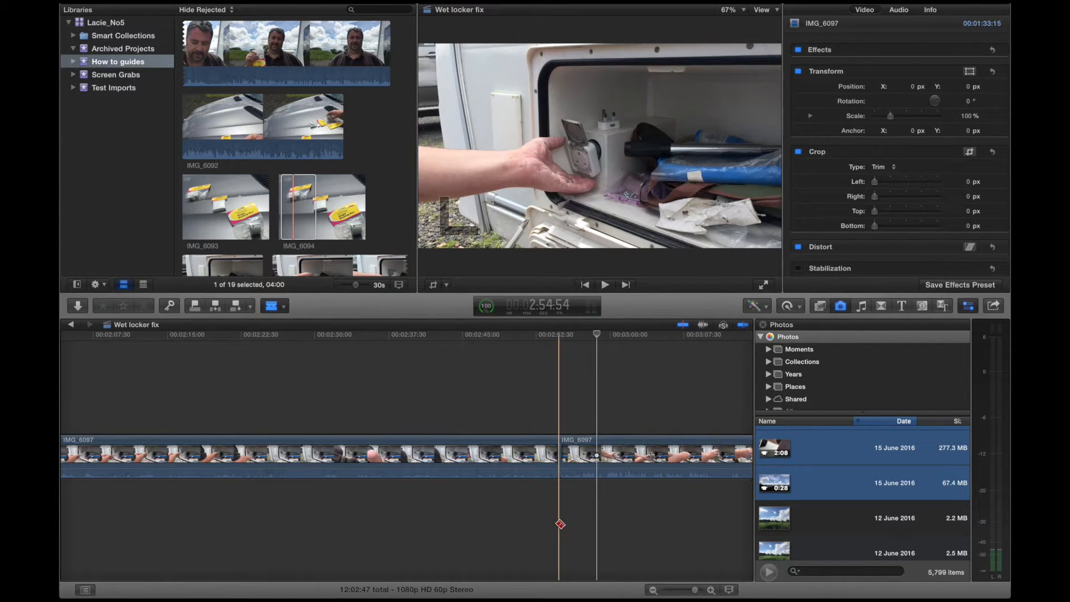
click(497, 443)
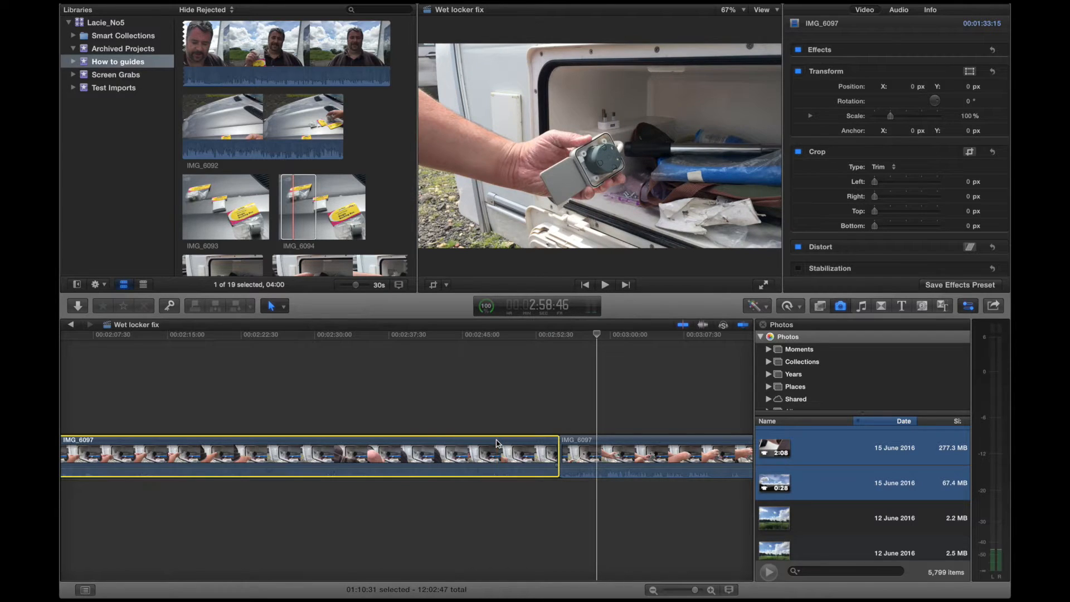
scroll(392, 557, left, 5)
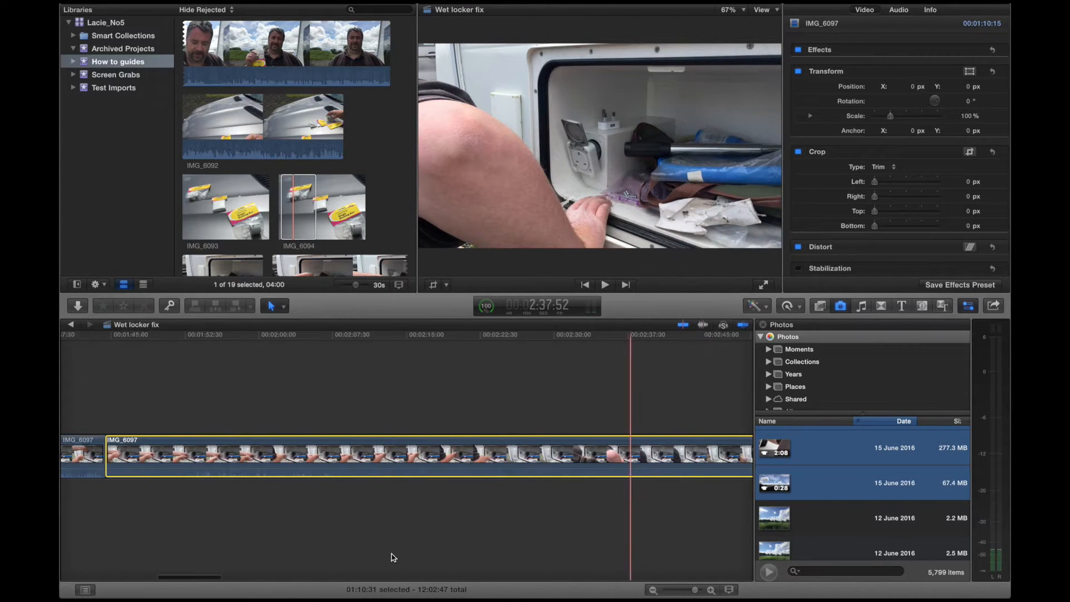
click(791, 305)
mouse_move(818, 334)
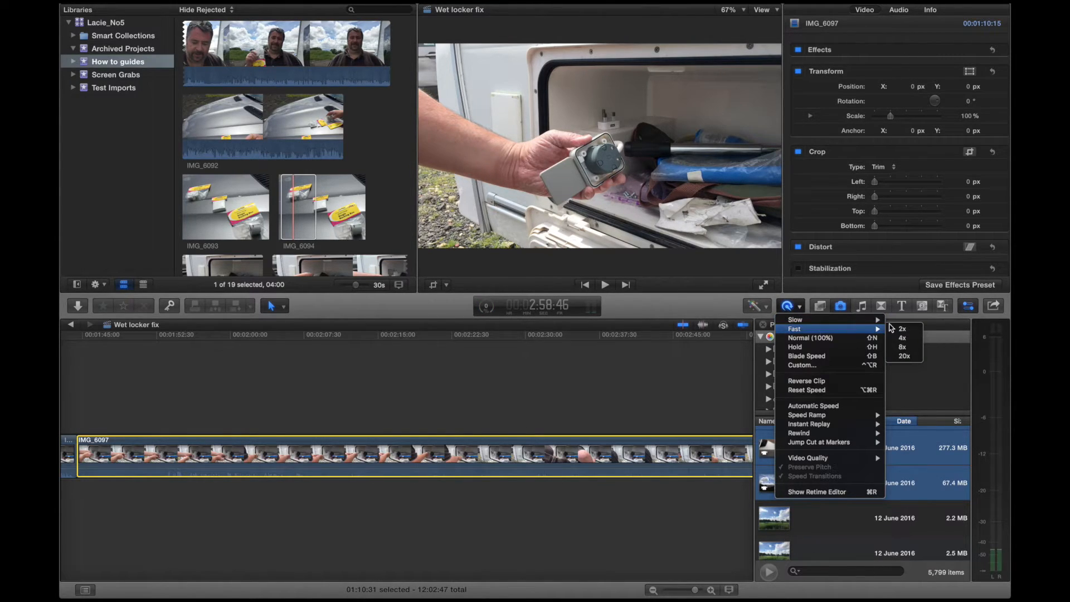
click(913, 341)
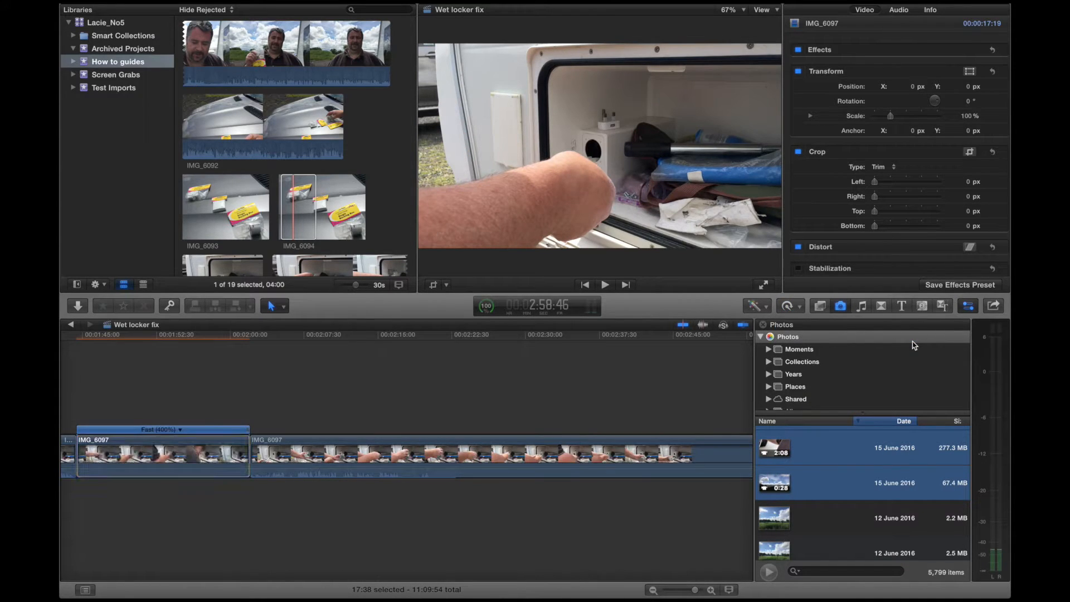
Shorten the retimed IMG_6097 section to 11:12, a speed of 630%, and turn its audio level down.
scroll(179, 510, left, 5)
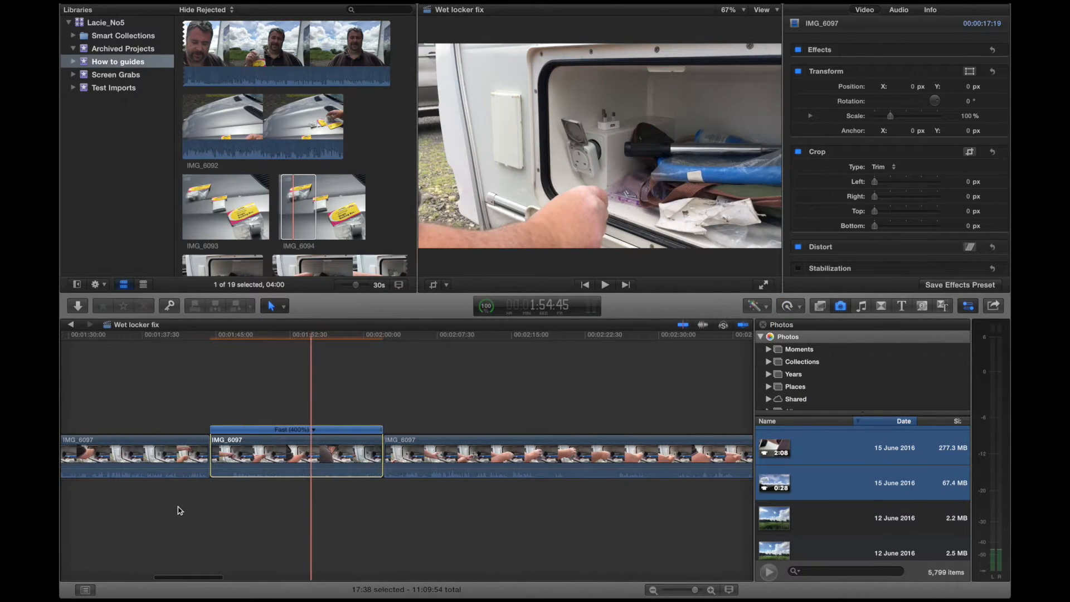
drag(382, 434, 319, 436)
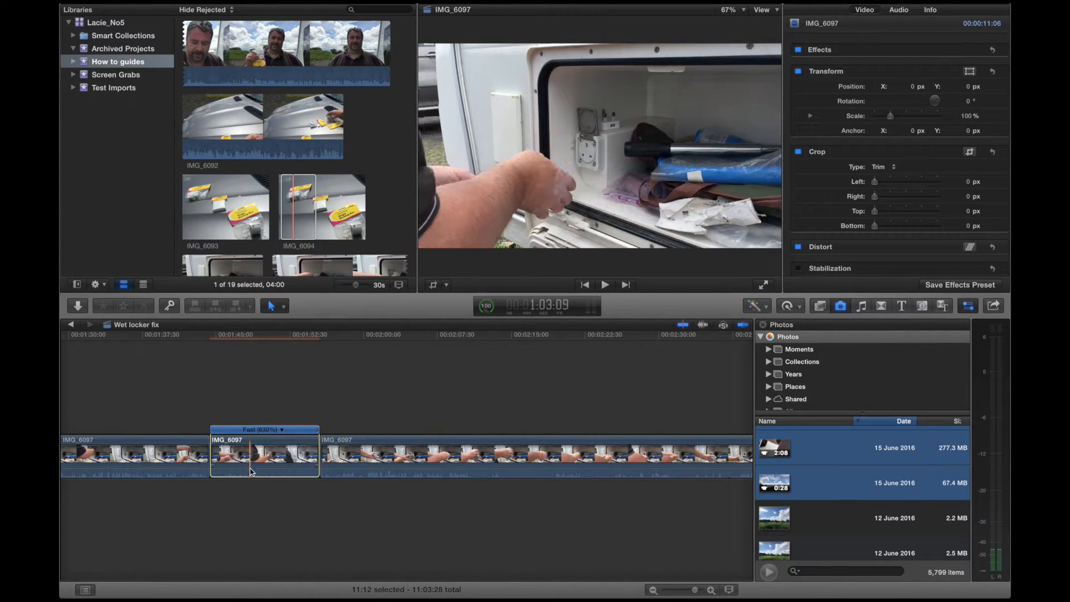
drag(249, 469, 250, 475)
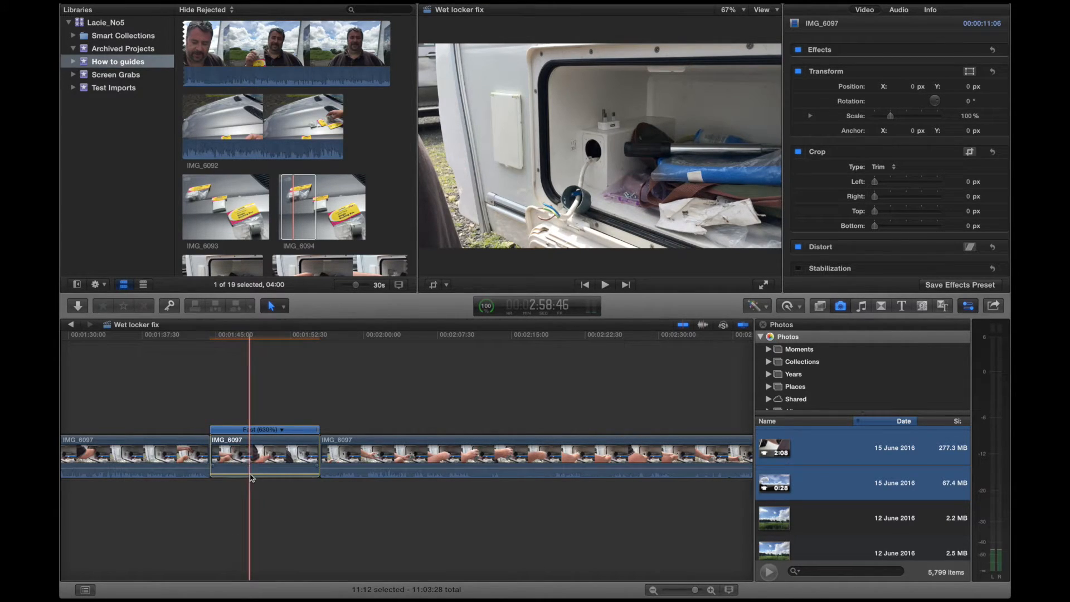
Play from about 1:43:00 across the cut into the sped-up IMG_6097 section to check the retiming.
click(197, 511)
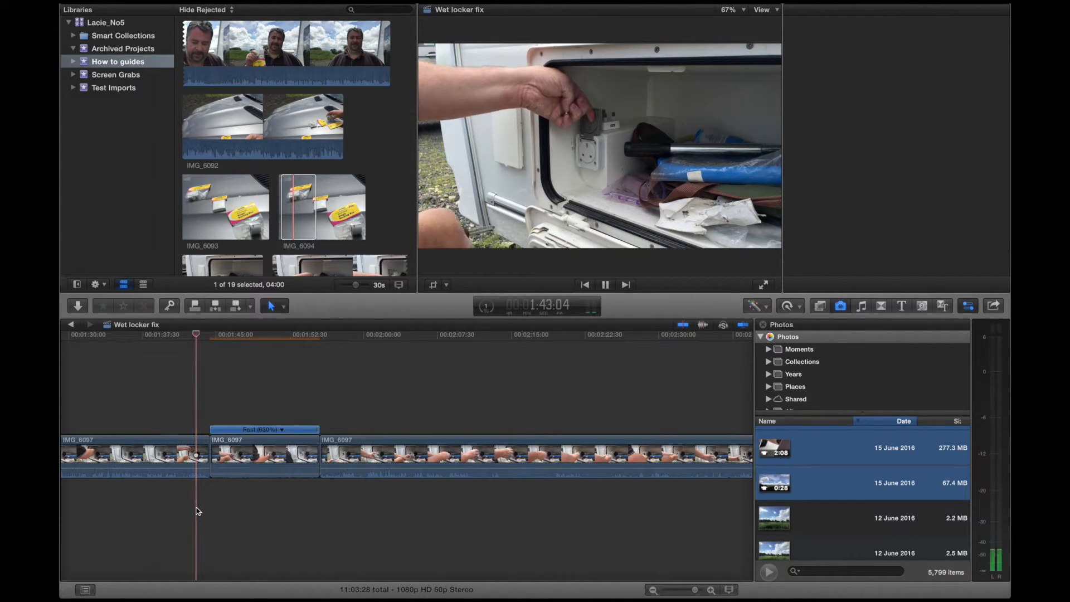
key(space)
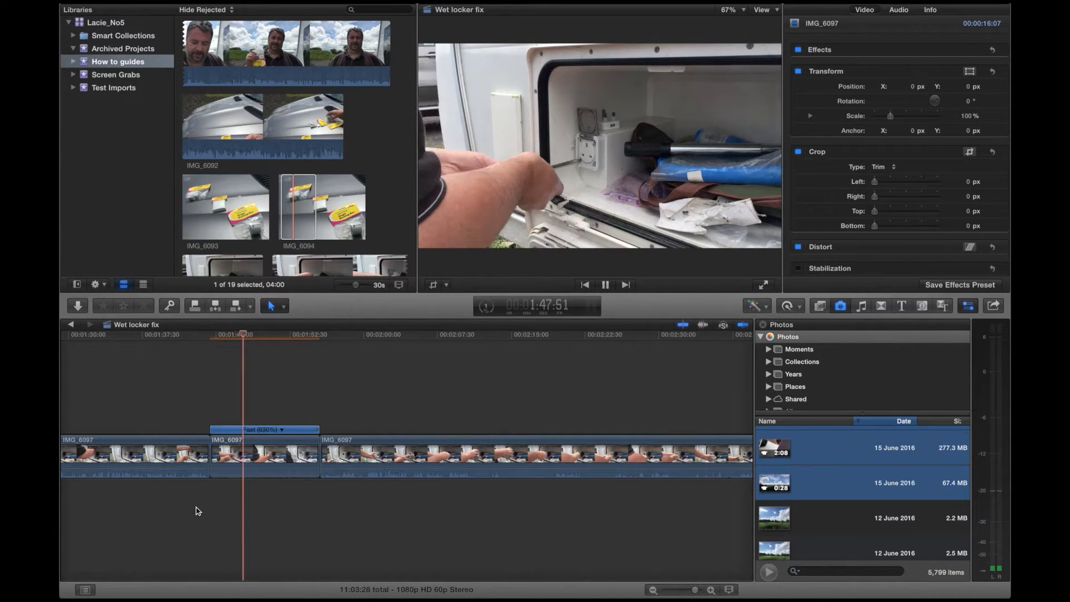
key(space)
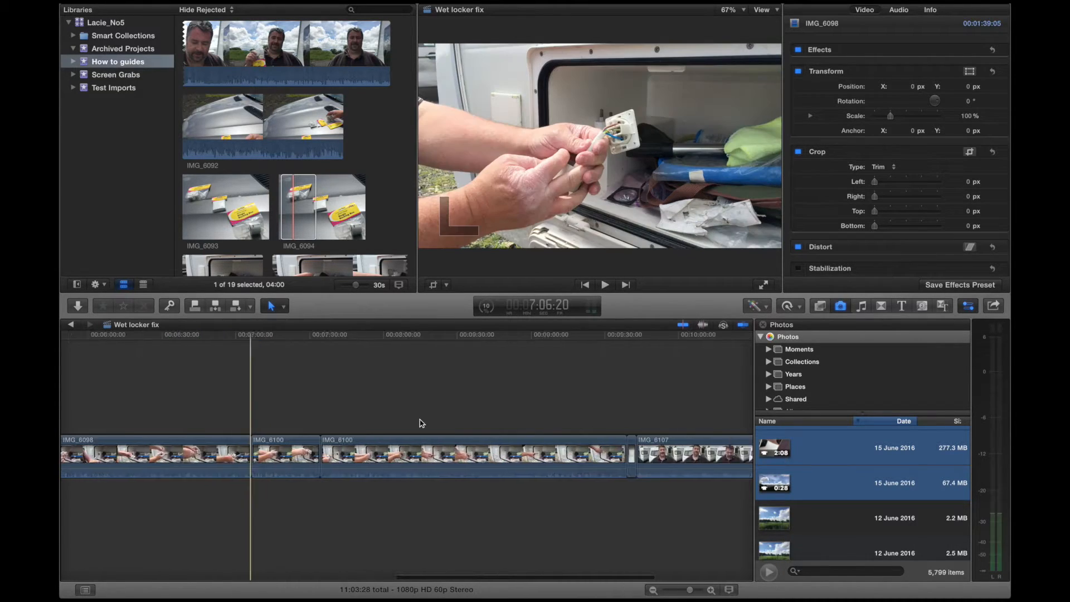
Look over the remaining clips up to IMG_6107 and park the playhead at 1:44:23, the start of the sped-up section.
scroll(421, 424, right, 5)
scroll(421, 424, left, 10)
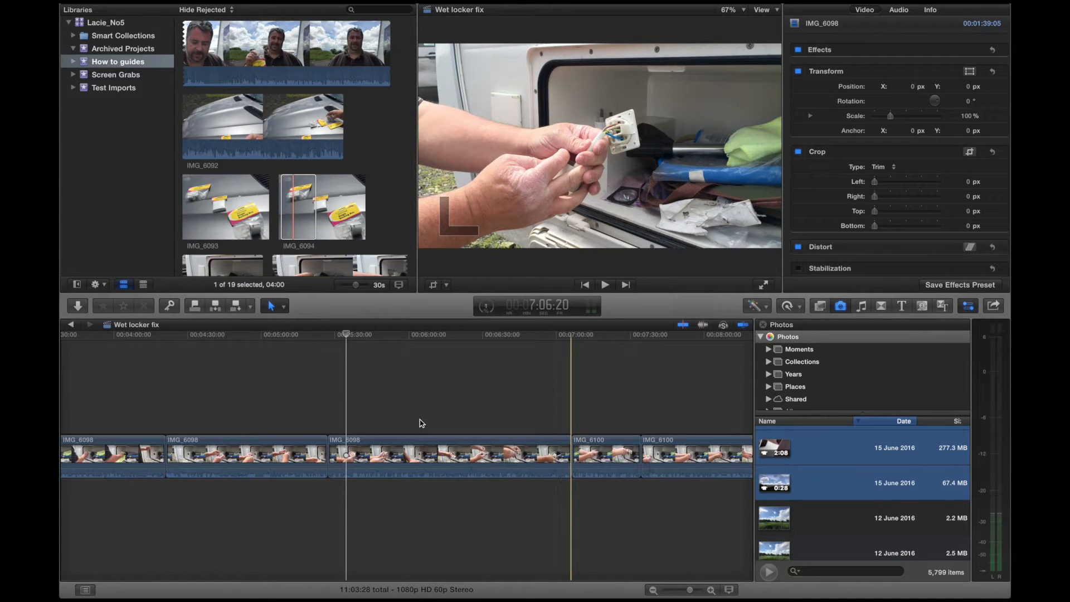
scroll(422, 423, left, 3)
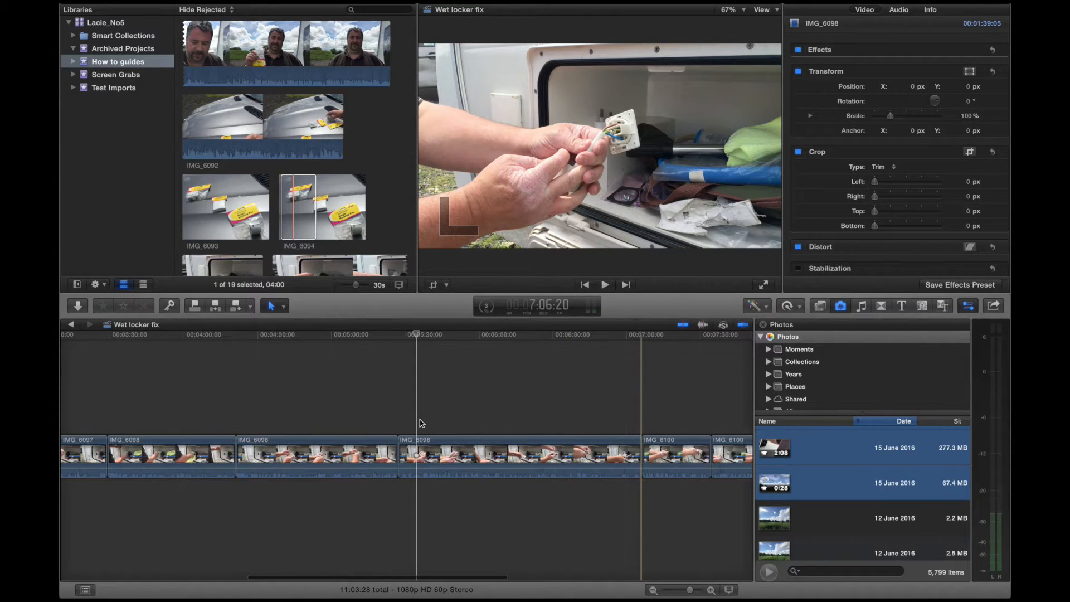
scroll(422, 424, left, 4)
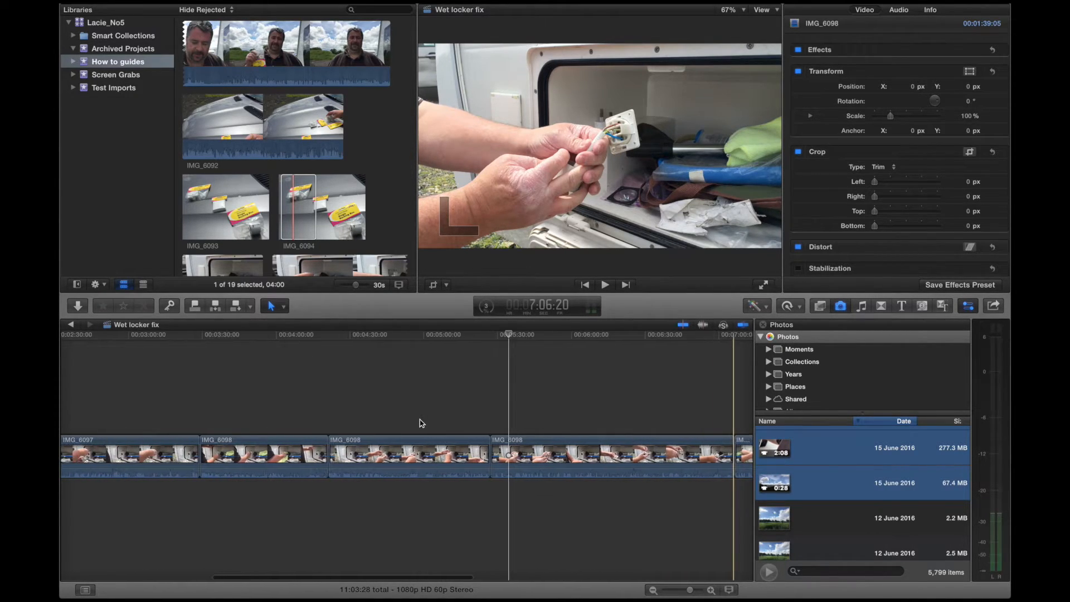
scroll(422, 424, right, 15)
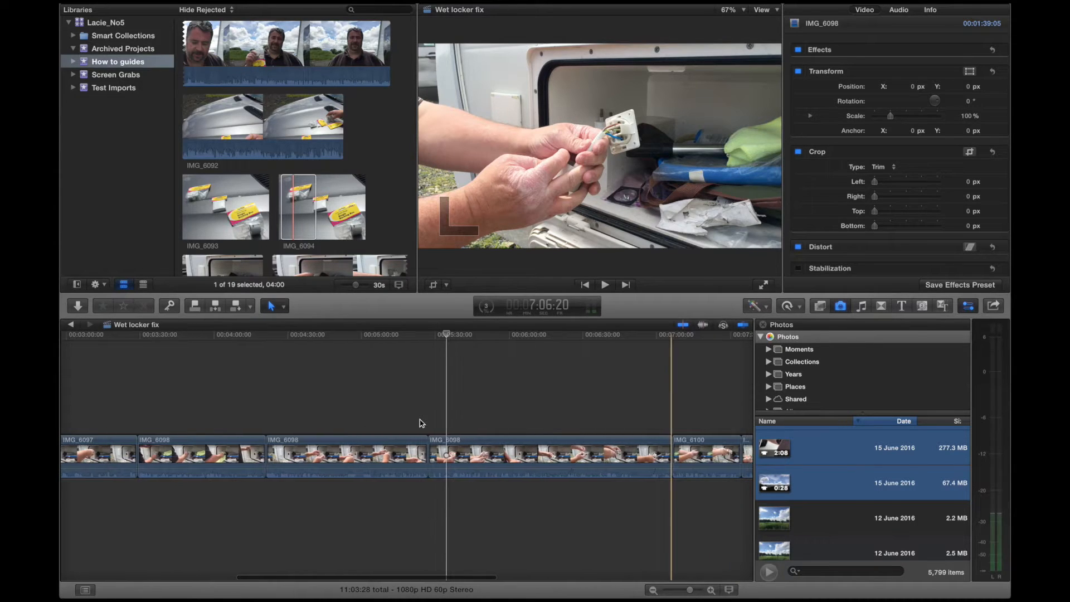
scroll(421, 423, right, 13)
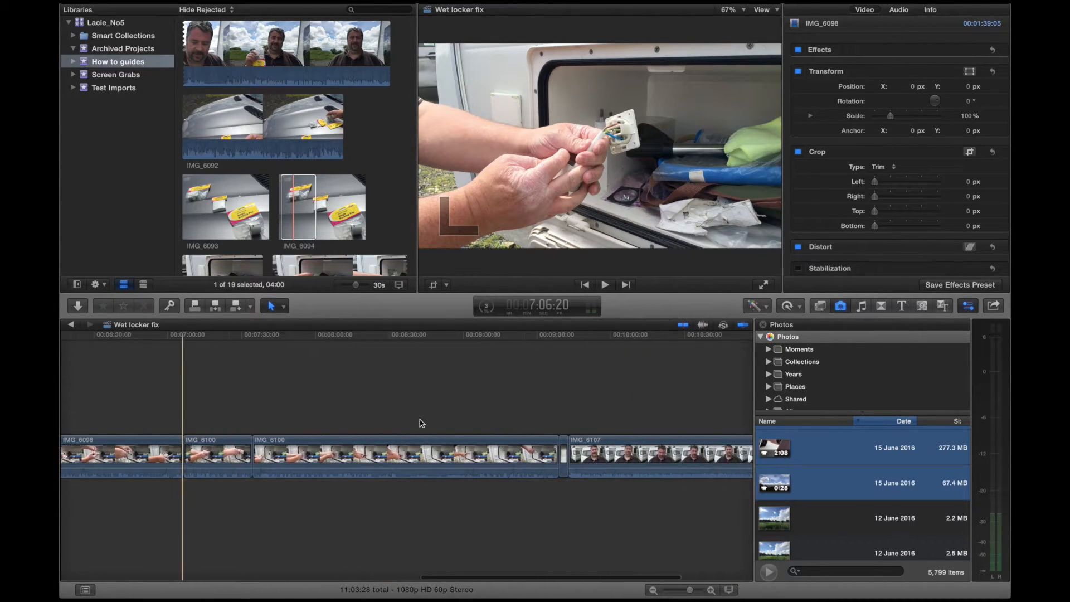
scroll(422, 424, left, 16)
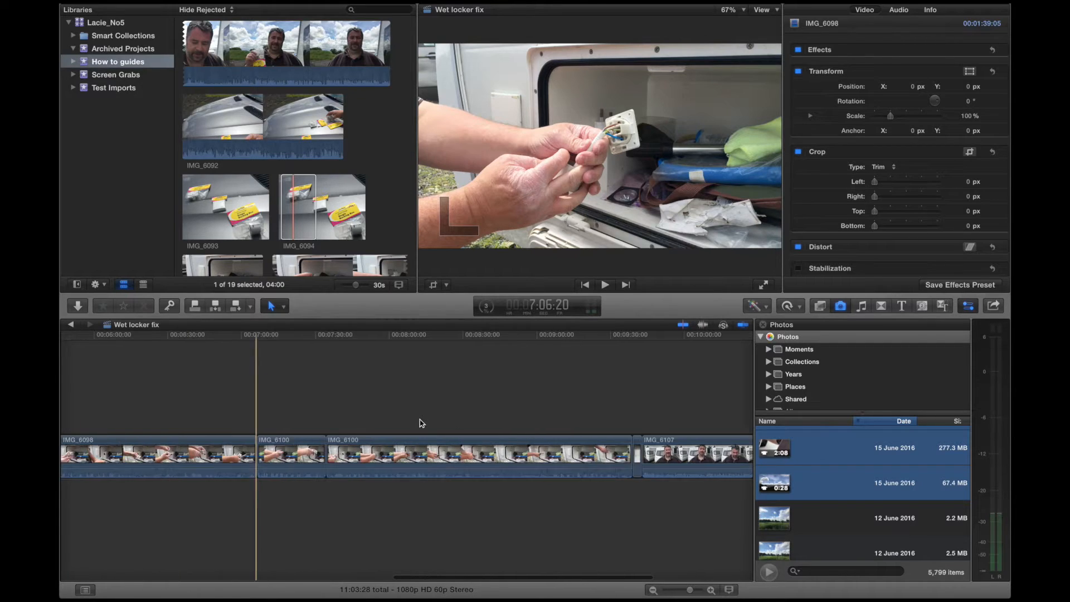
scroll(422, 424, left, 3)
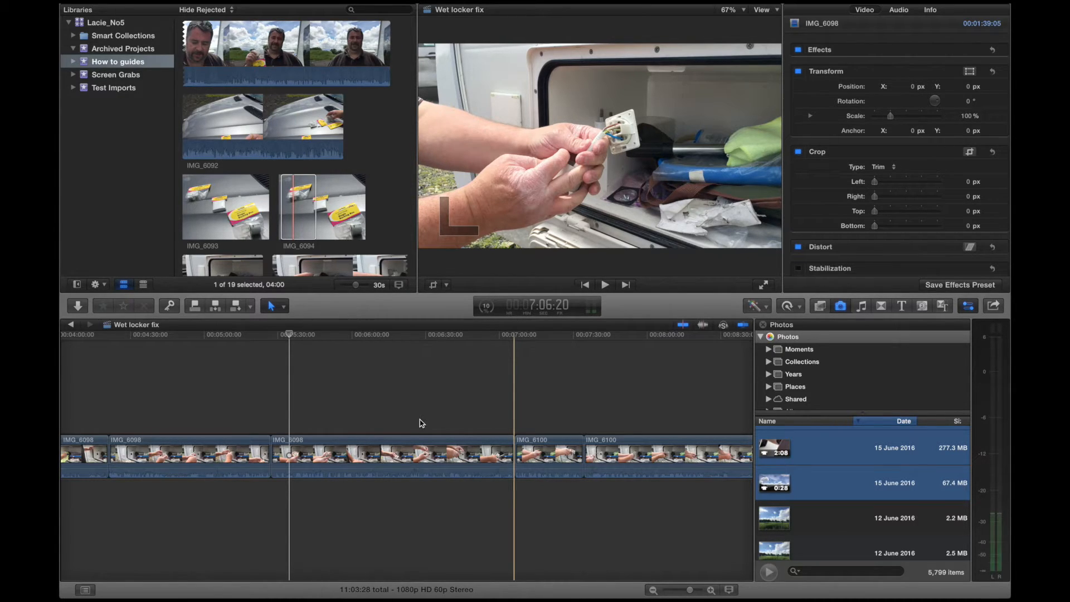
scroll(160, 510, left, 17)
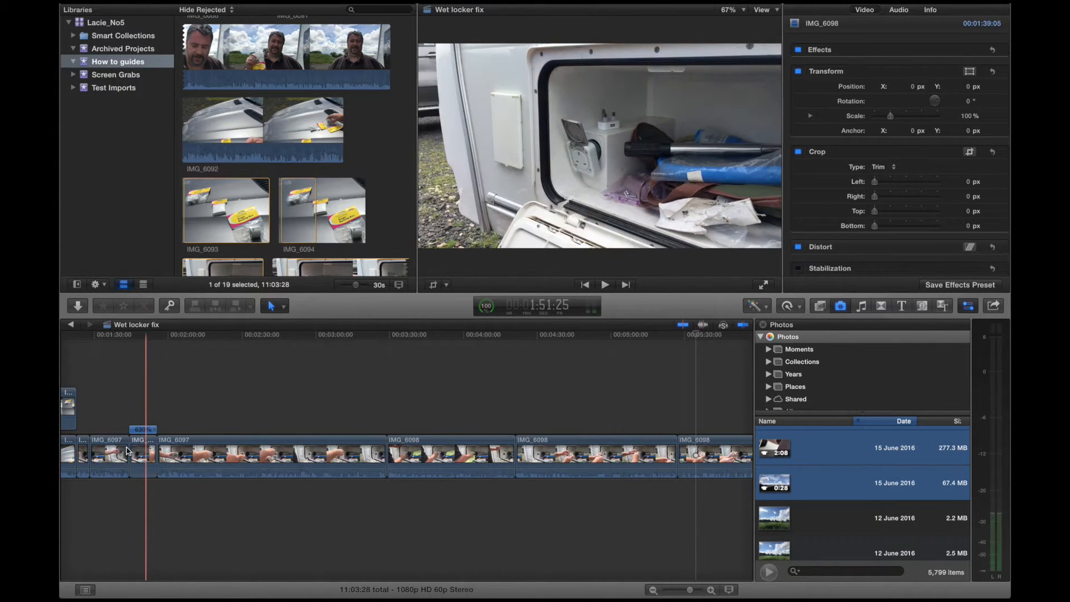
click(133, 528)
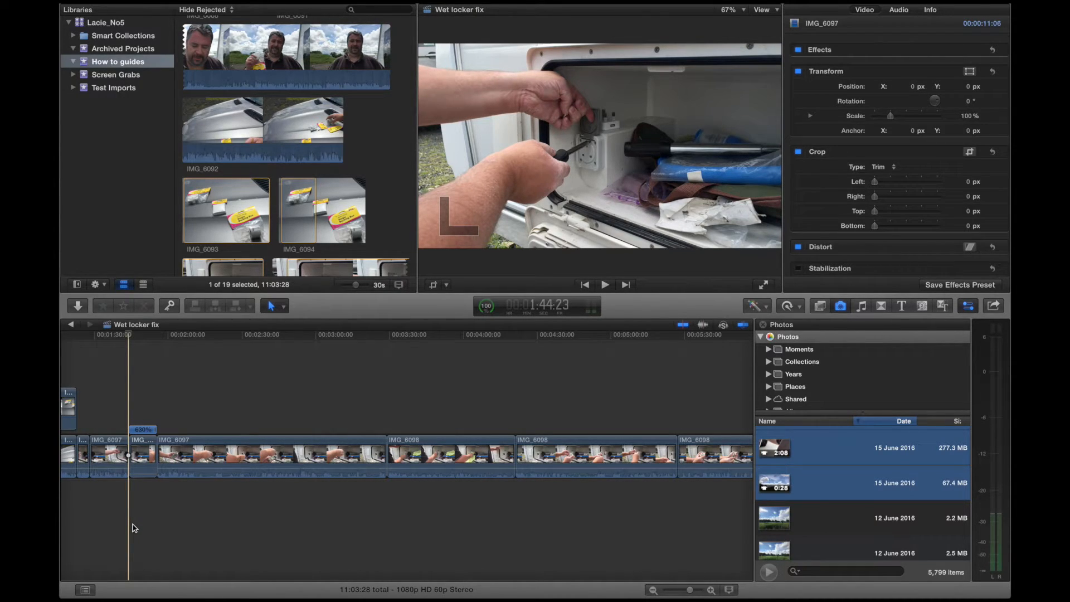
Import People.mp3 from the LaCie drive's music folder into the How to guides event and select the imported track.
click(77, 307)
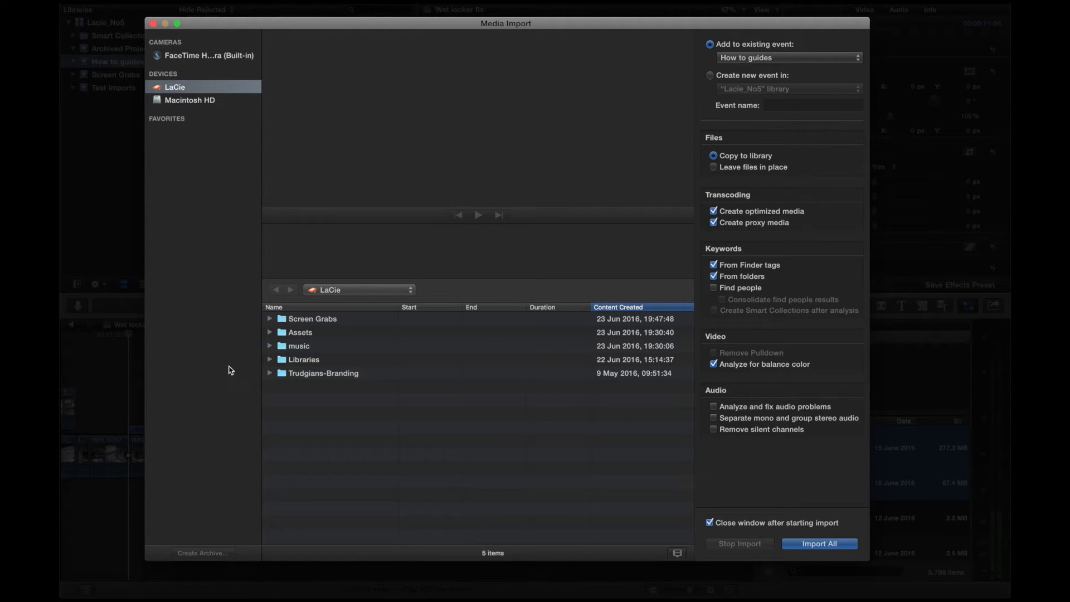
click(270, 346)
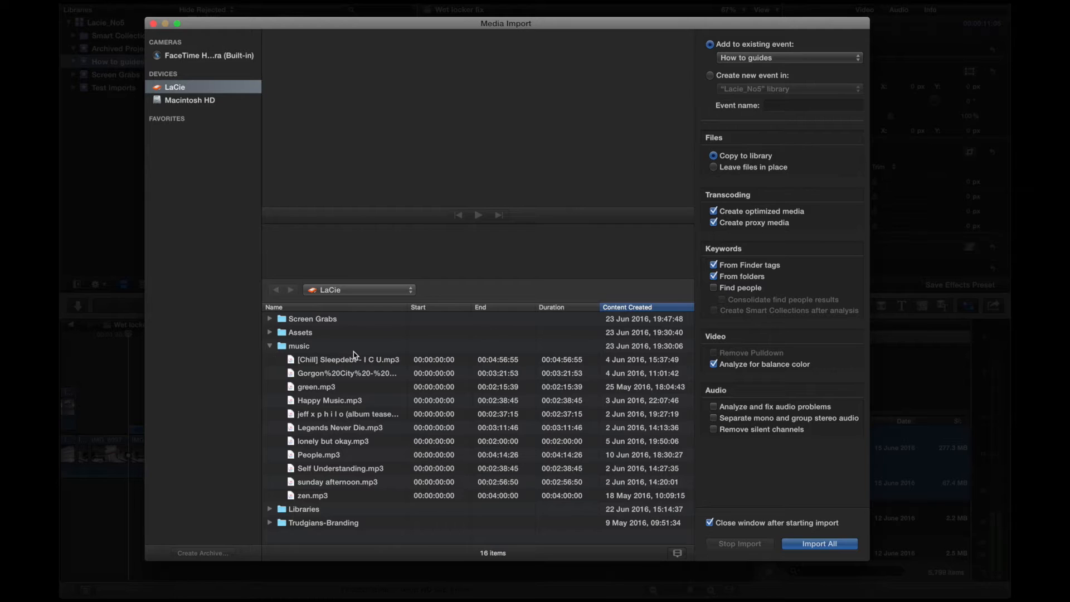
click(316, 457)
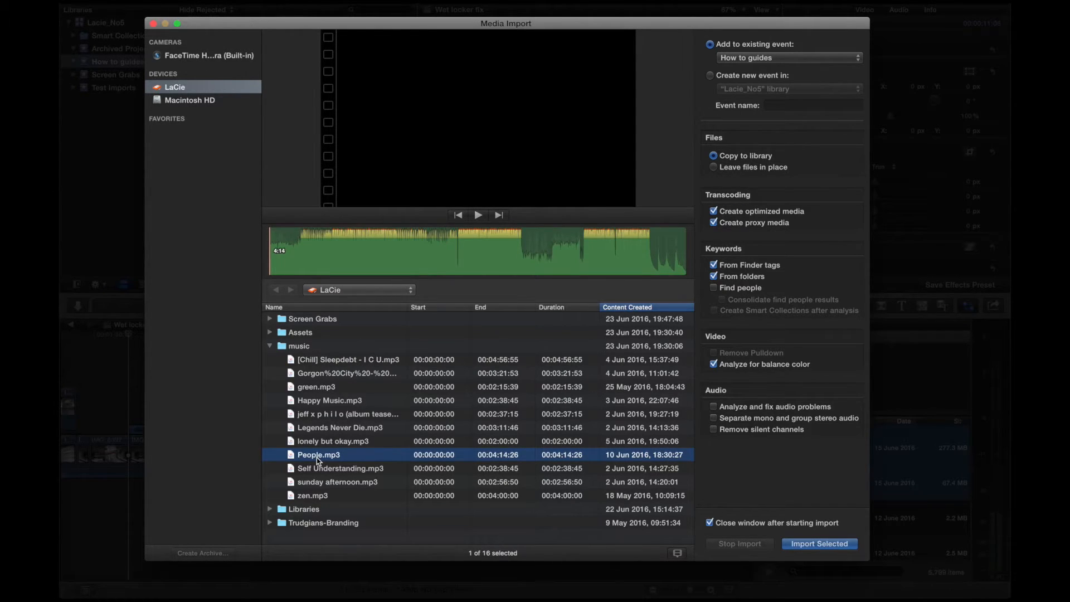
click(819, 544)
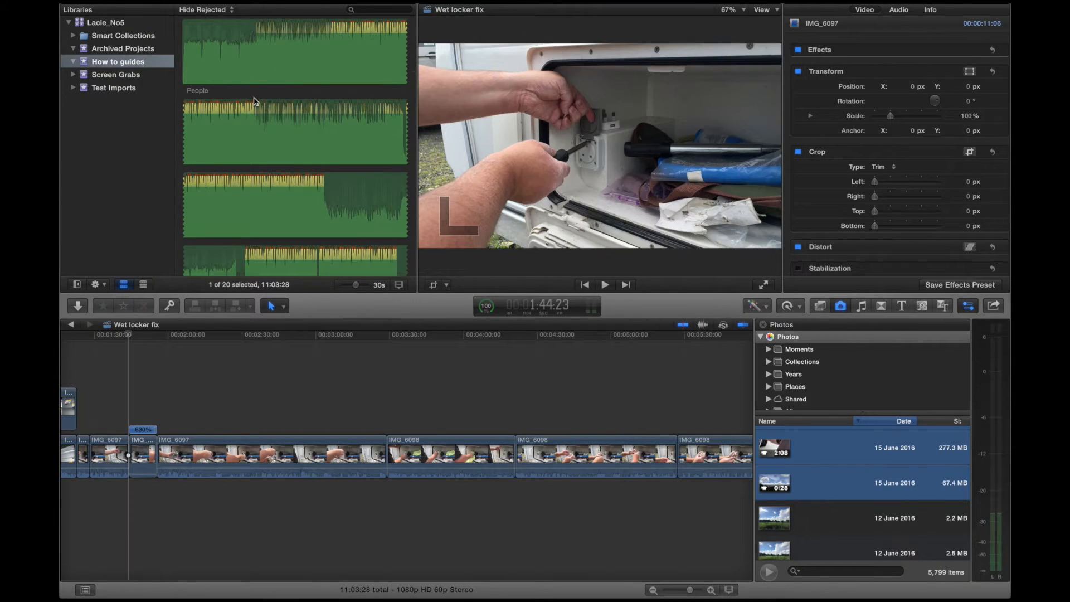
click(220, 61)
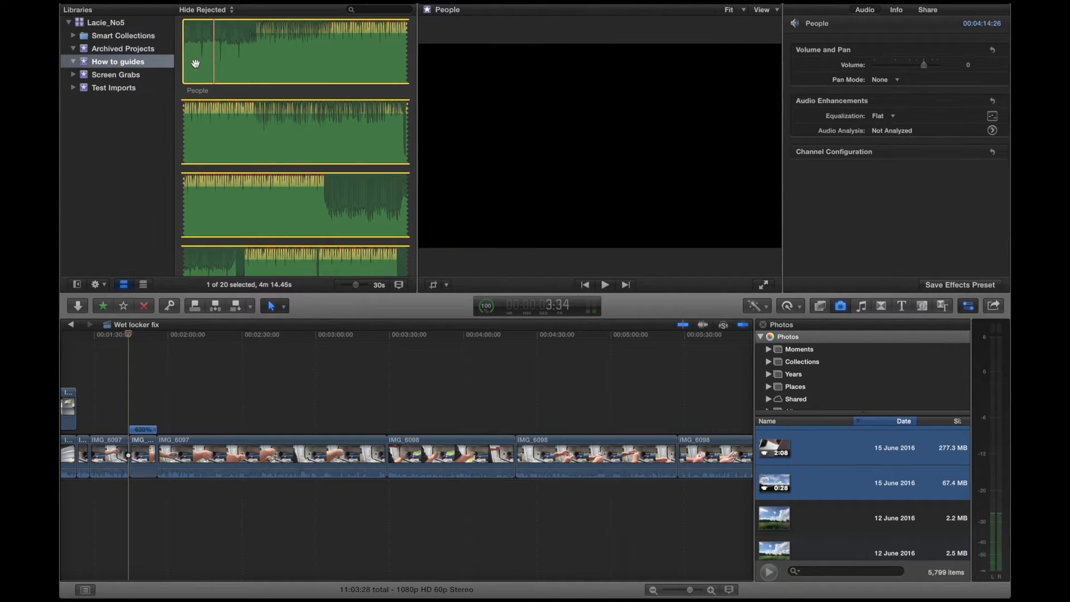
Connect the People track beneath the main storyline at 1:44:23, the start of the sped-up IMG_6097 section.
key(q)
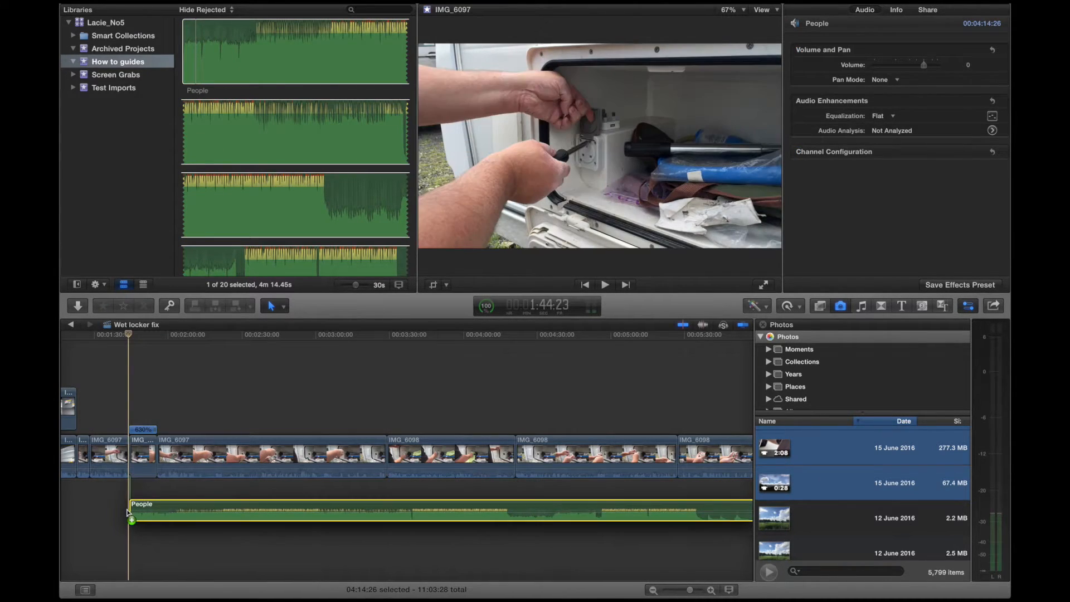
drag(127, 504, 127, 496)
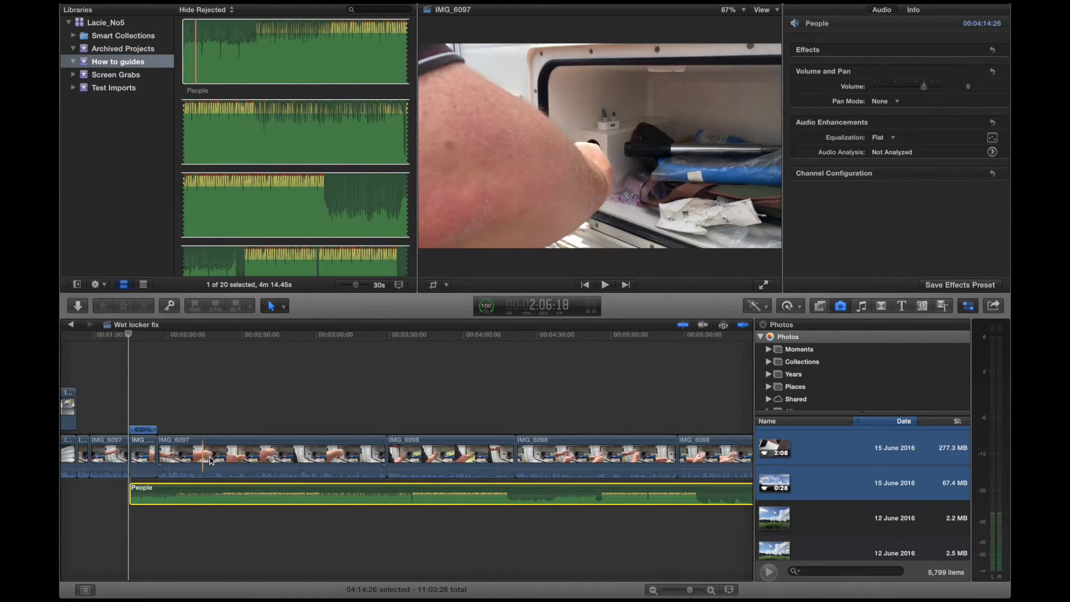
Play from about 1:41:17 through the sped-up section to about 2:01:32 to check the music against the clip audio.
scroll(144, 548, left, 5)
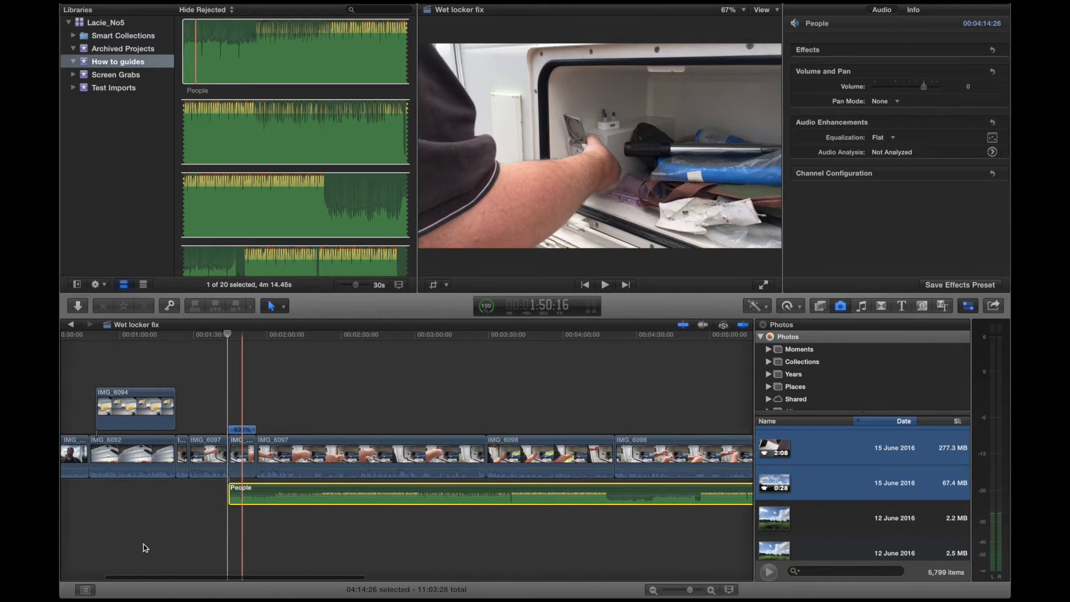
scroll(144, 548, left, 3)
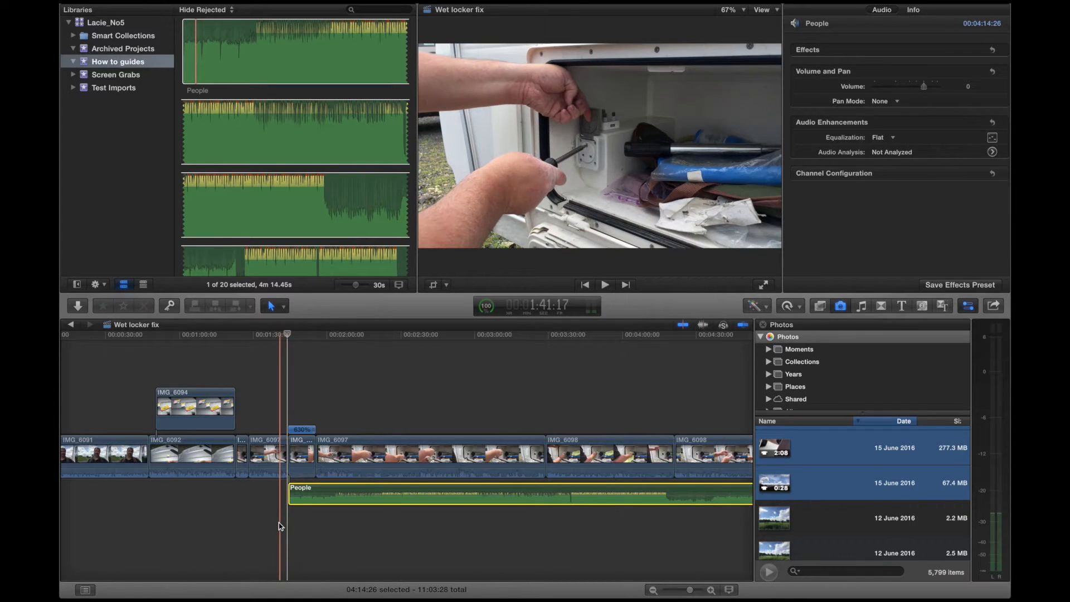
click(281, 526)
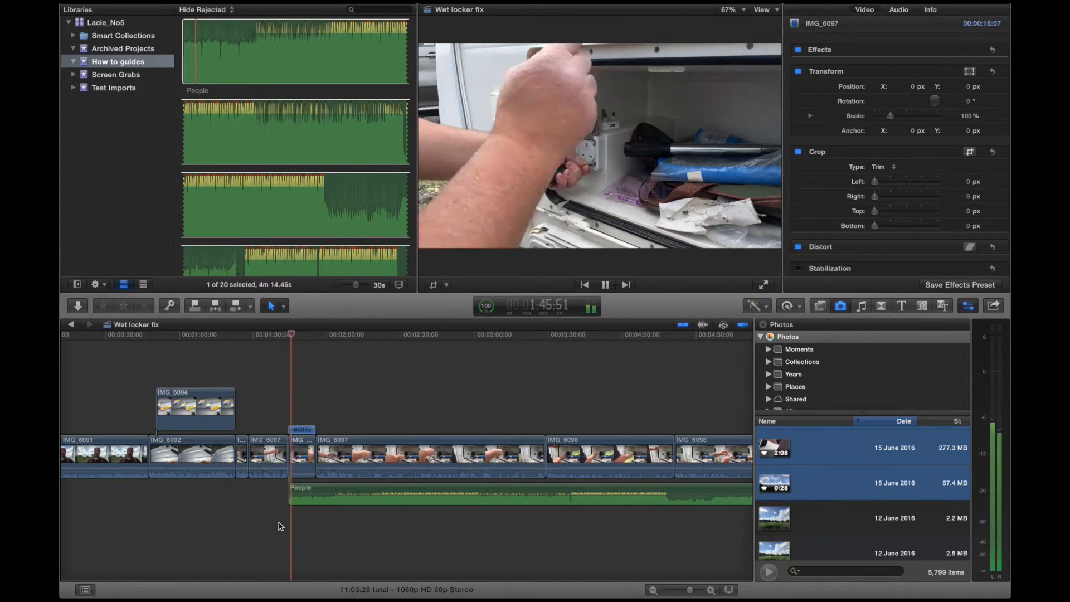
key(XF86AudioRaiseVolume)
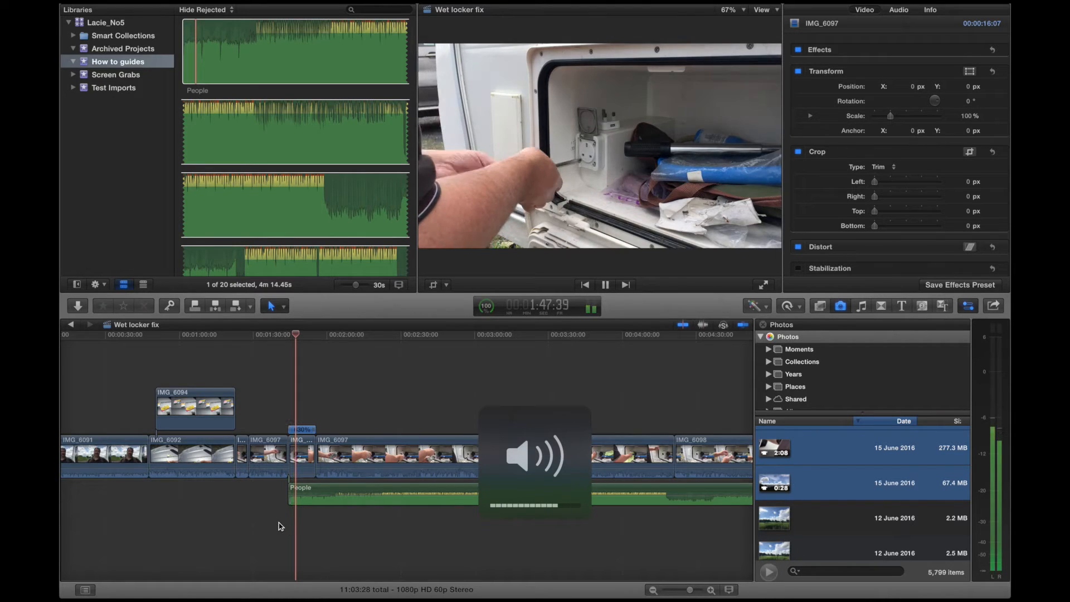
key(XF86AudioLowerVolume)
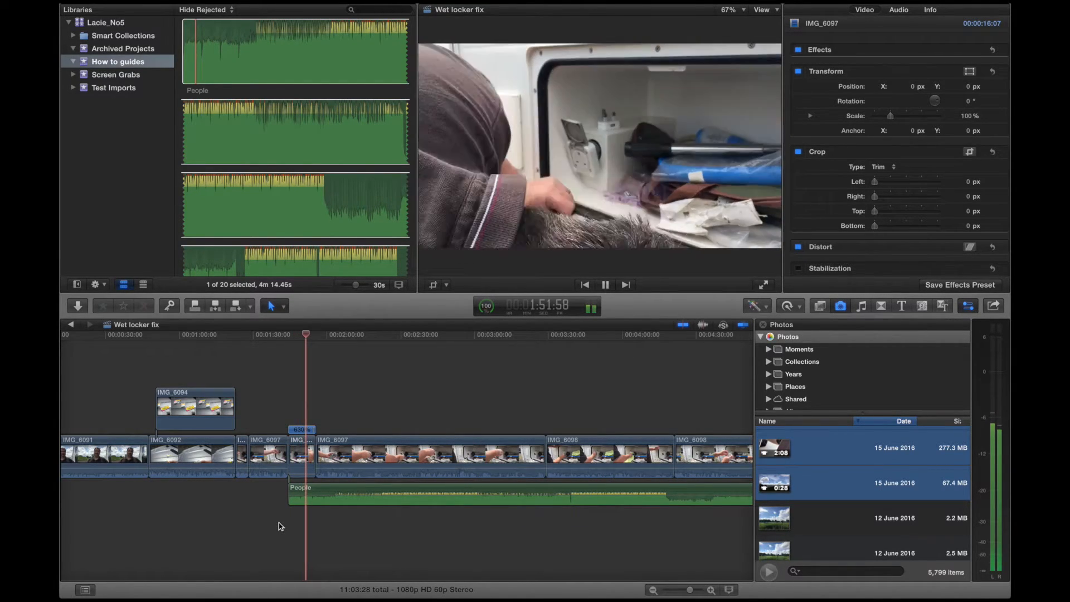
key(XF86AudioRaiseVolume)
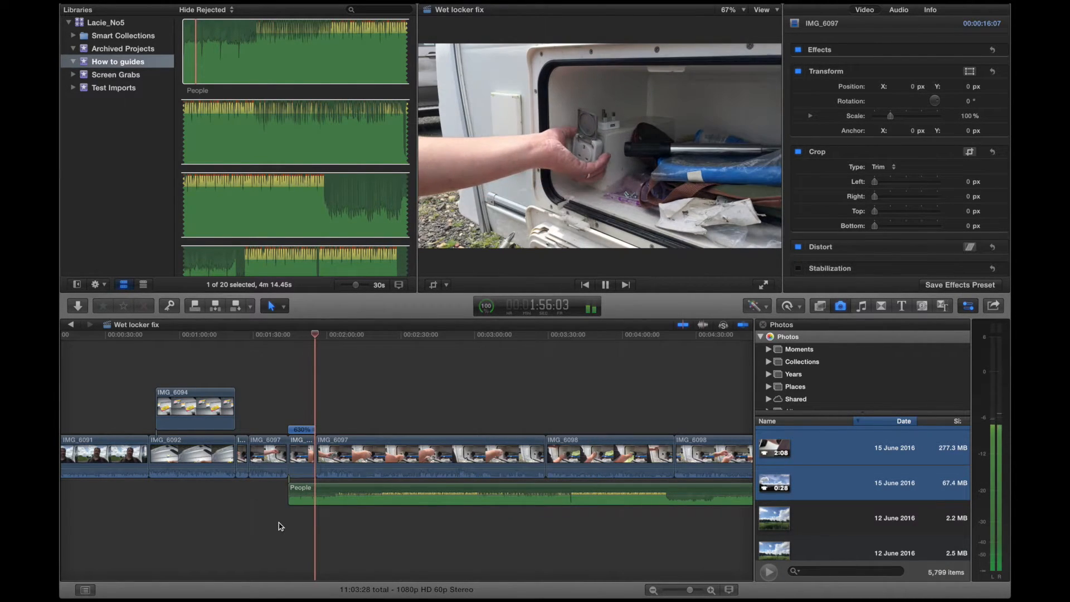
key(space)
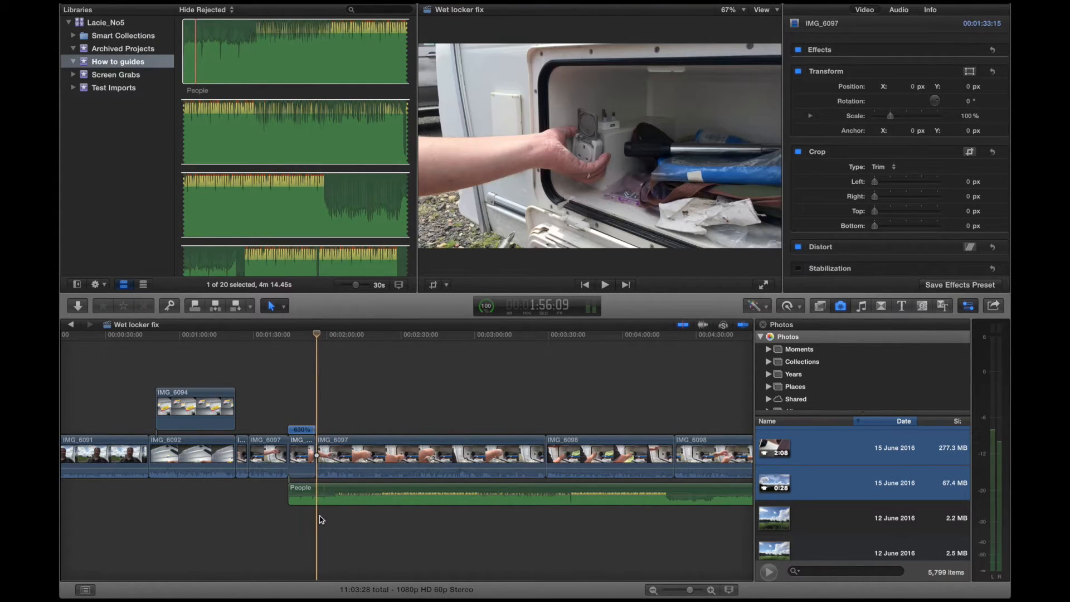
key(s)
key(space)
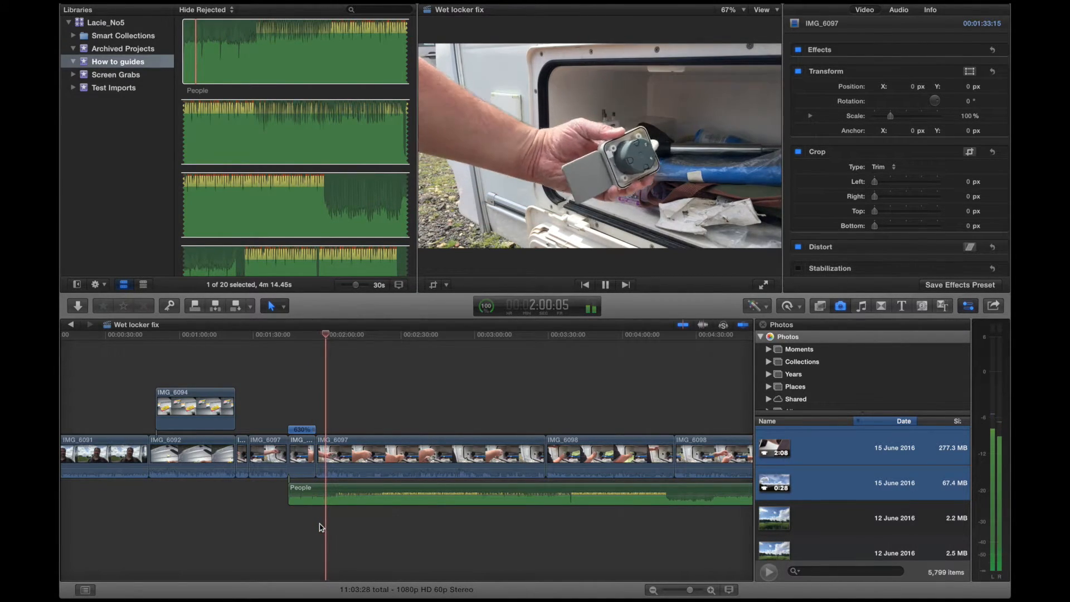
key(space)
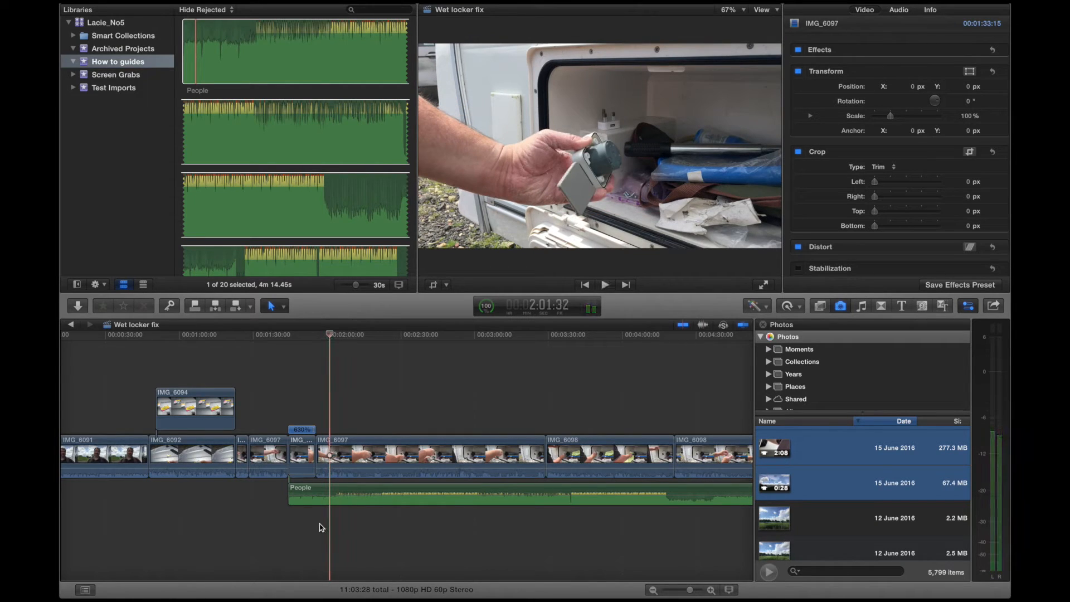
Park the playhead at 1:55:35, the end of the sped-up section, and raise the audio level of the following IMG_6097 clip.
click(315, 530)
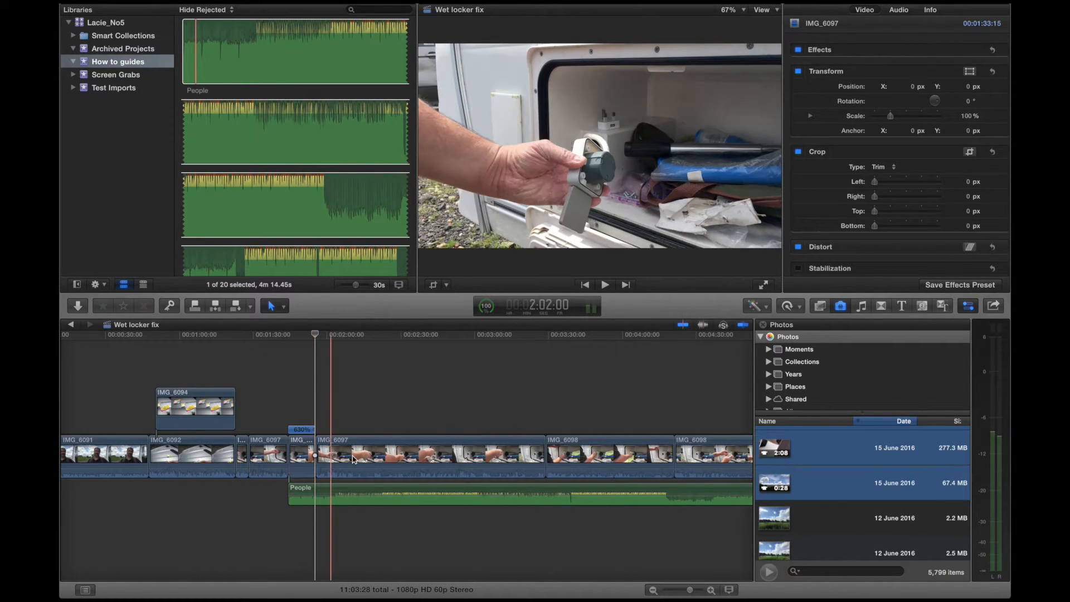
drag(353, 473, 351, 469)
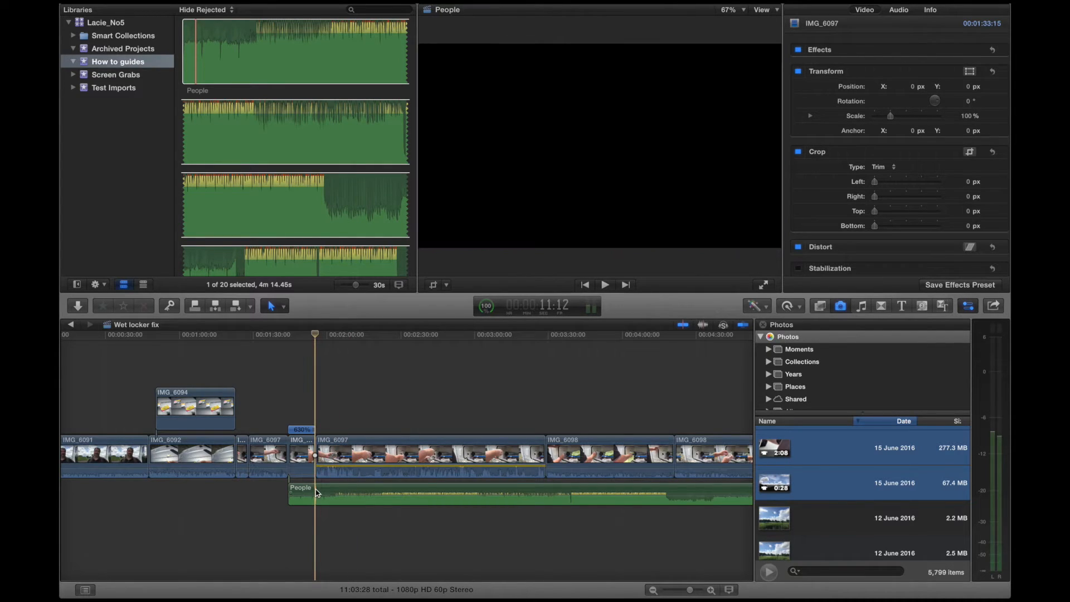
Lower the People track to about -28 dB from 1:55:35 onward with the range tool, and shorten the keyframed fade.
click(320, 493)
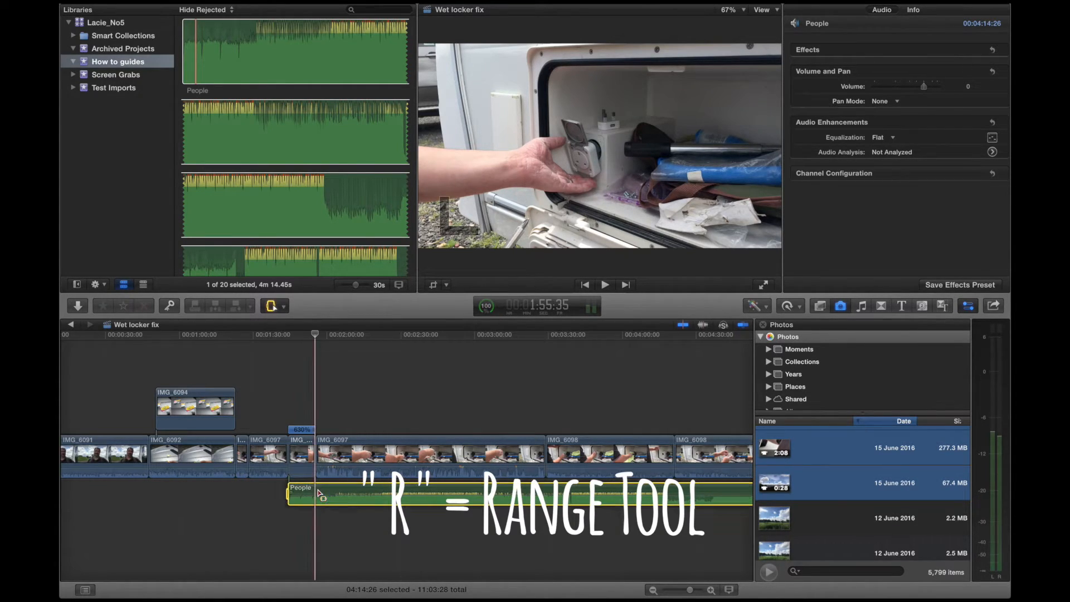
drag(287, 494, 335, 498)
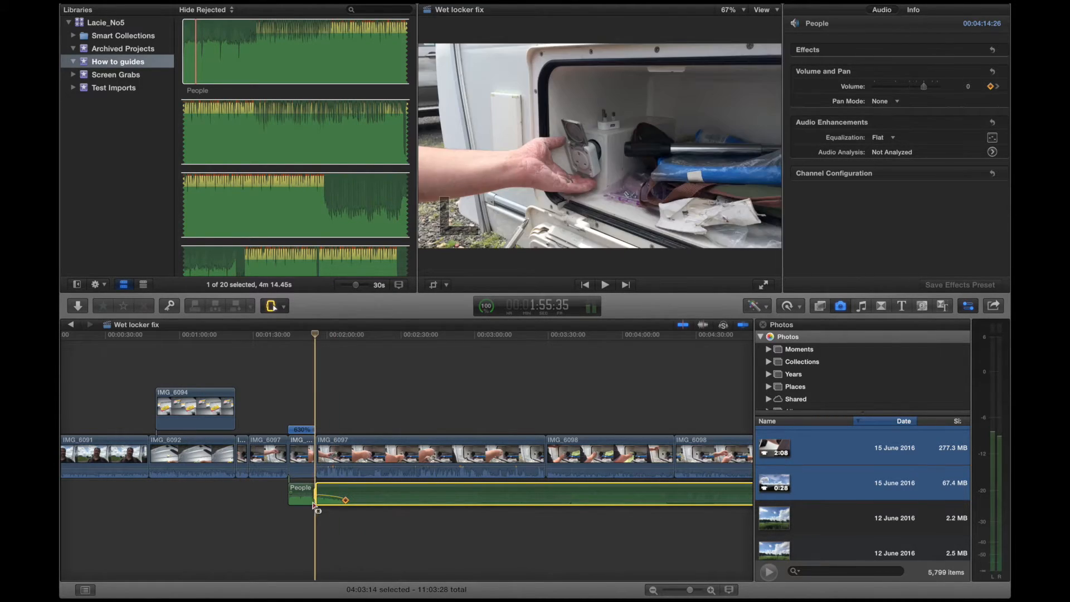
drag(346, 499, 333, 503)
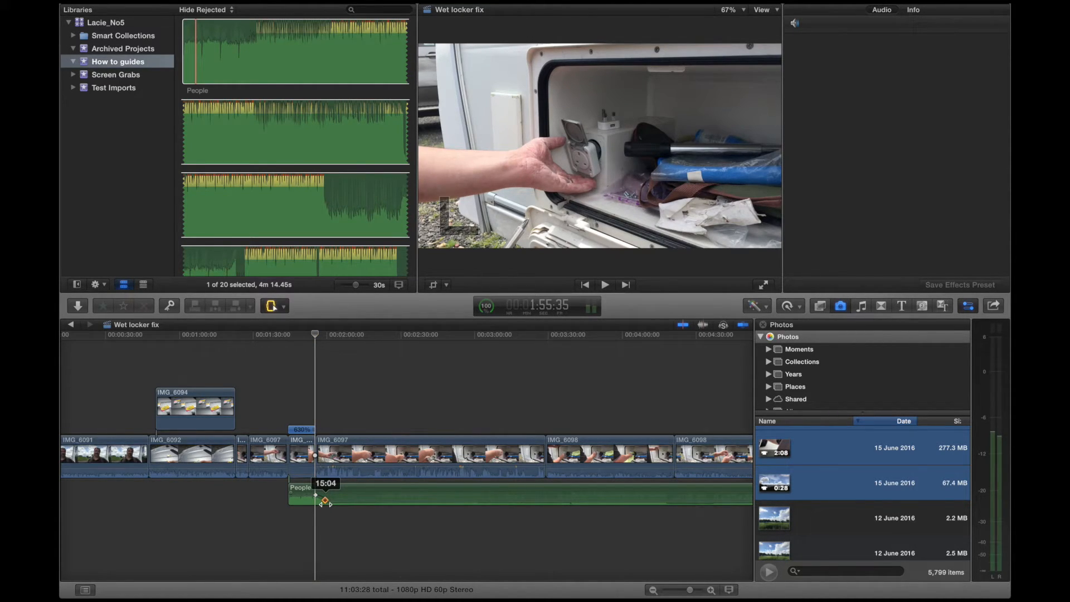
drag(325, 502, 323, 502)
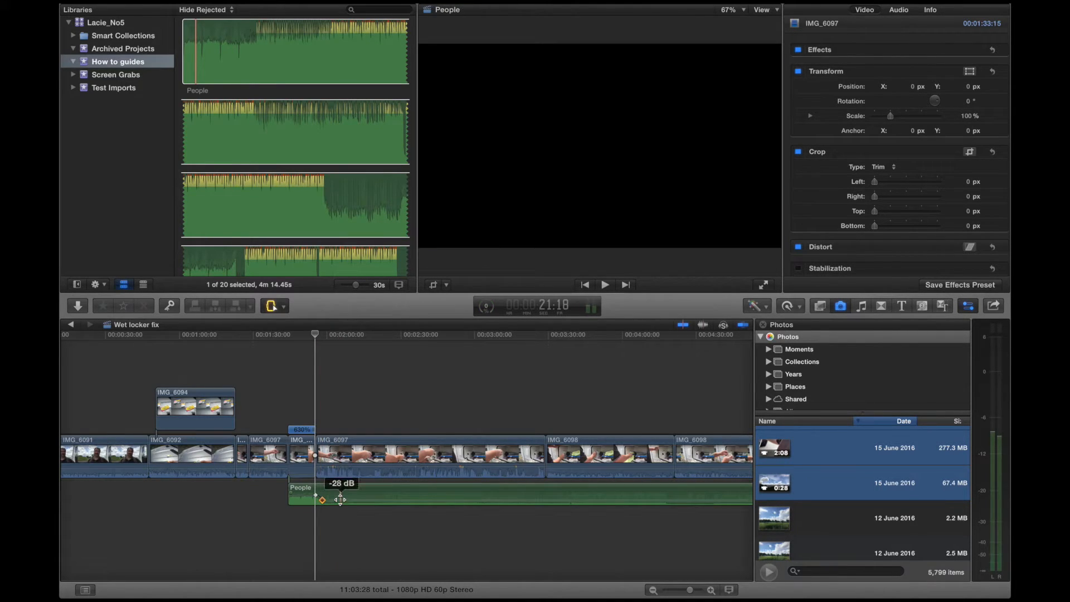
click(340, 499)
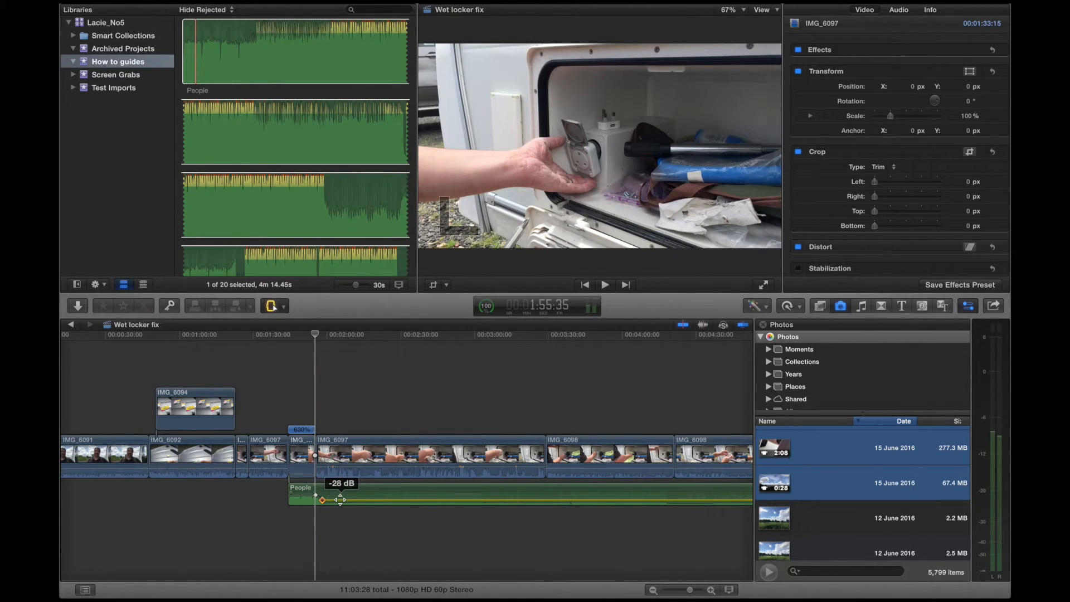
drag(340, 499, 340, 498)
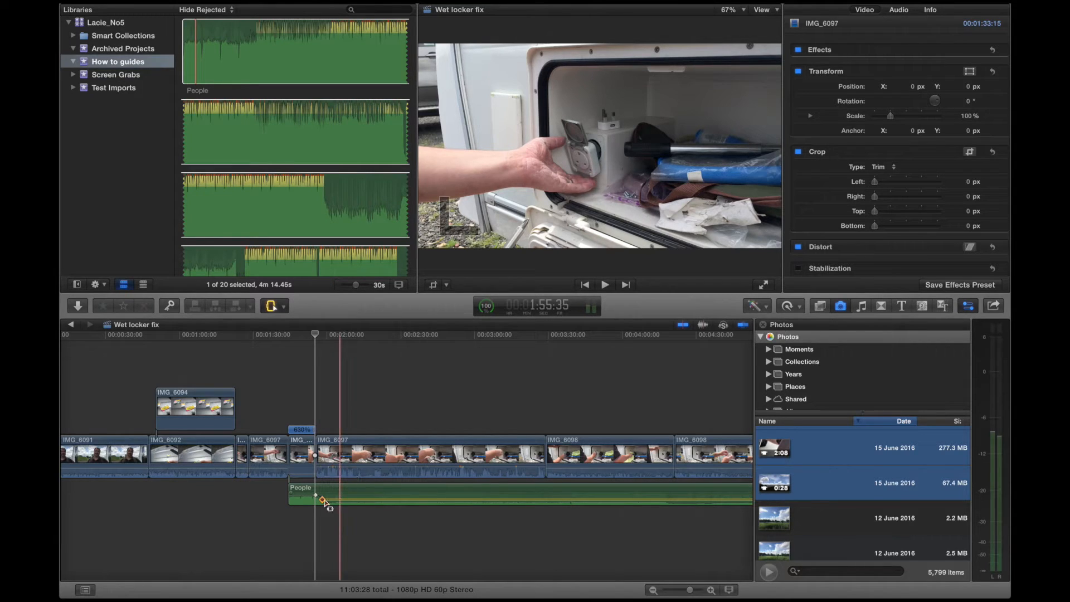
click(323, 501)
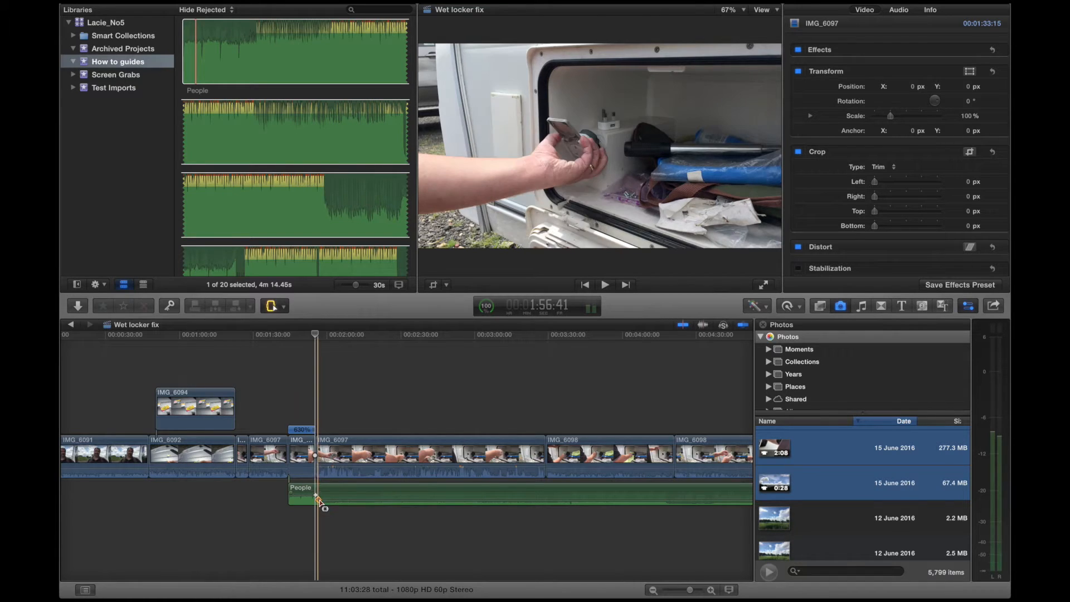
Play from 1:51:53 across the music fade and slightly raise the lowered part of the People track.
click(308, 533)
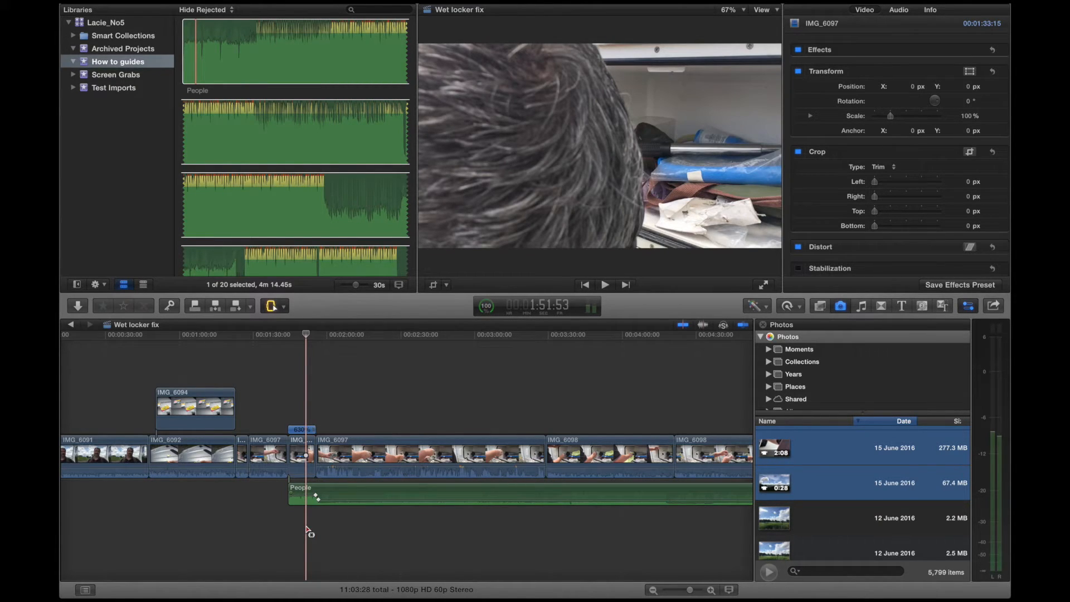
key(space)
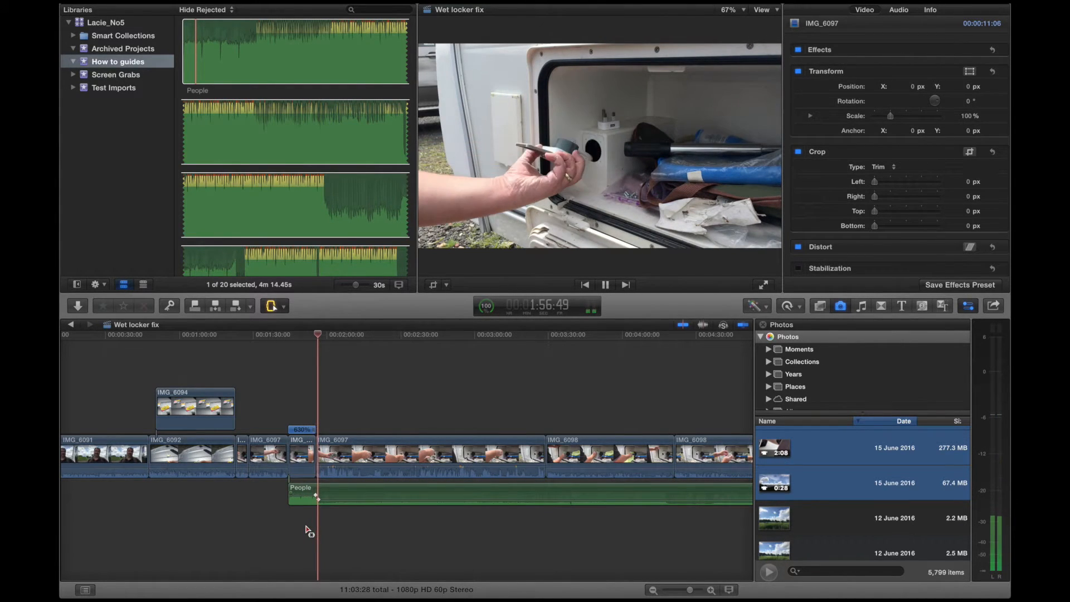
alt+click(347, 500)
drag(348, 500, 348, 498)
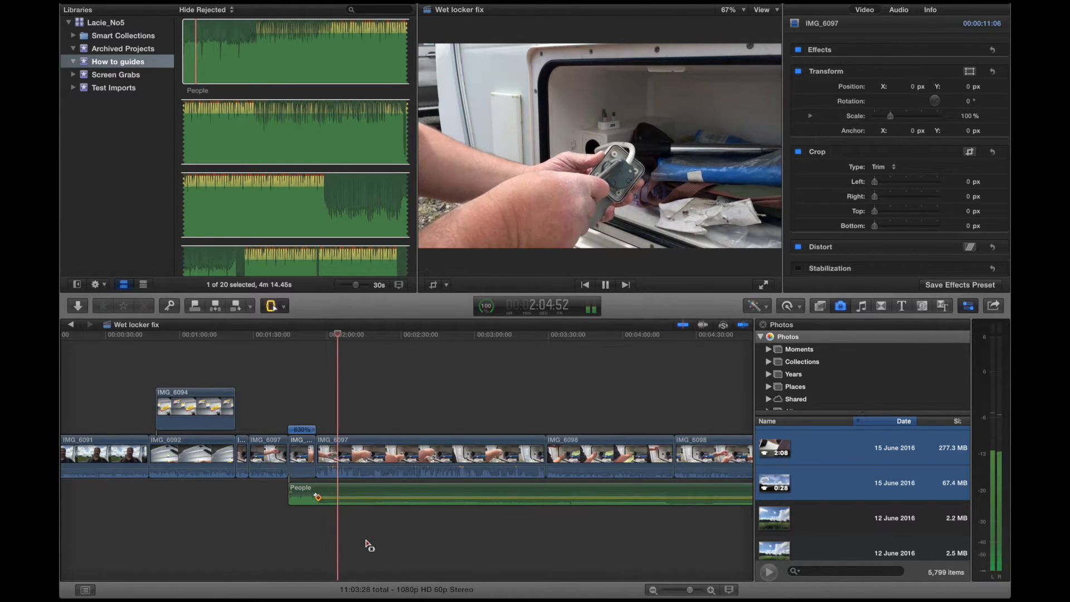
key(space)
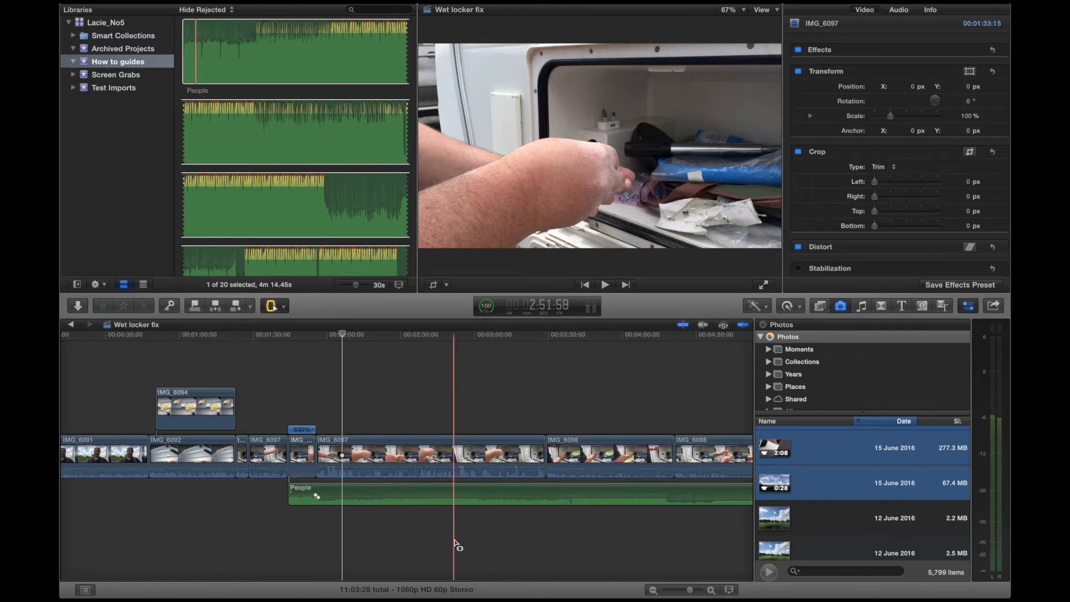
Replay from just before the end of the sped-up section to about 2:00:52 to check the adjusted music level.
click(312, 532)
key(space)
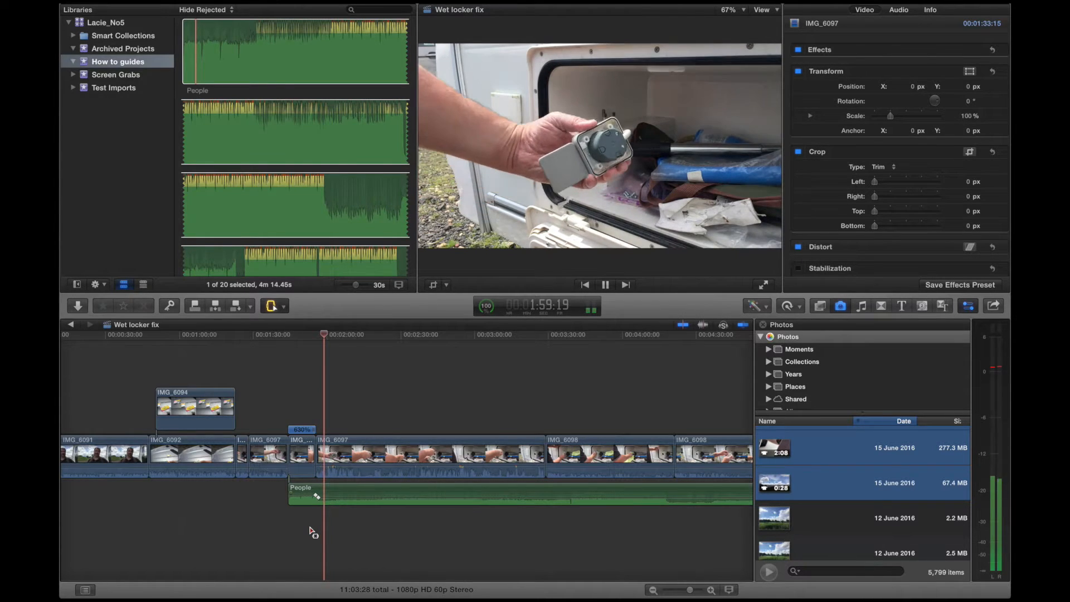
key(space)
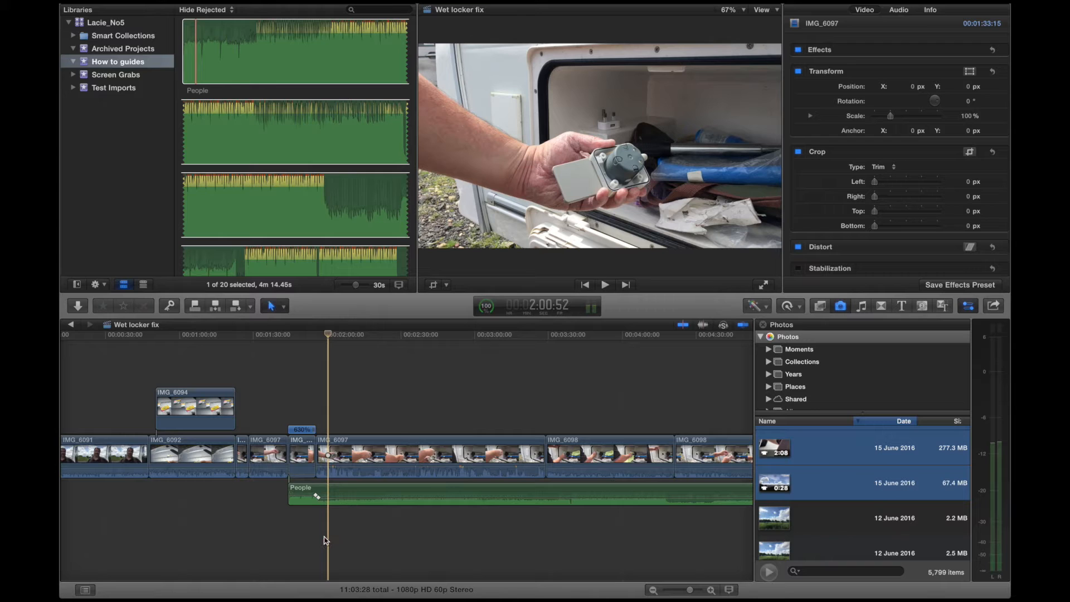
Look over the rest of the timeline and park the playhead at the end of the project, 11:03:28.
key(super+minus)
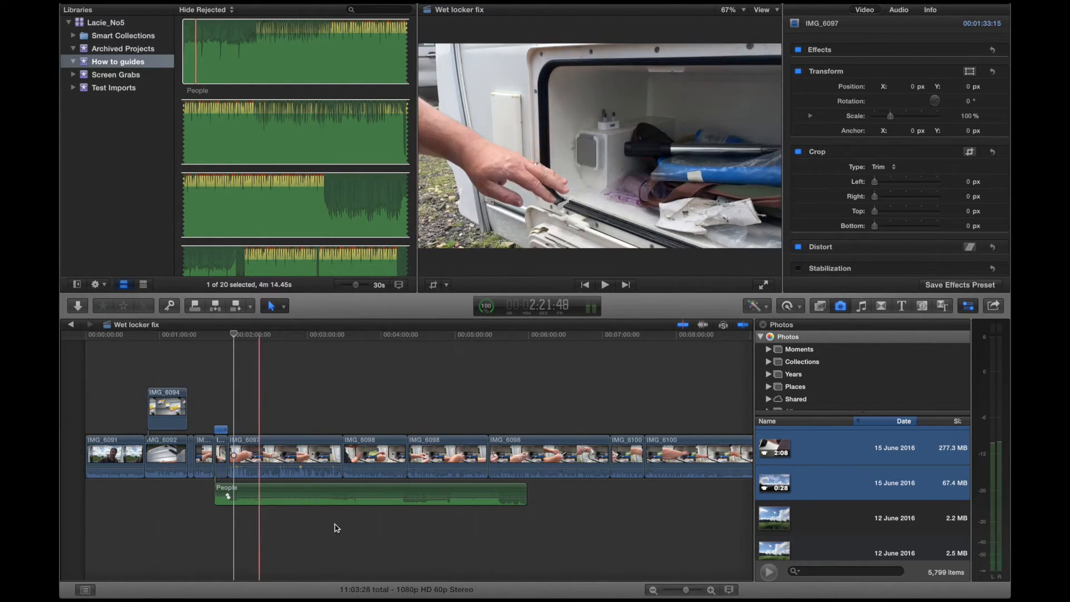
scroll(675, 555, right, 3)
scroll(675, 555, right, 5)
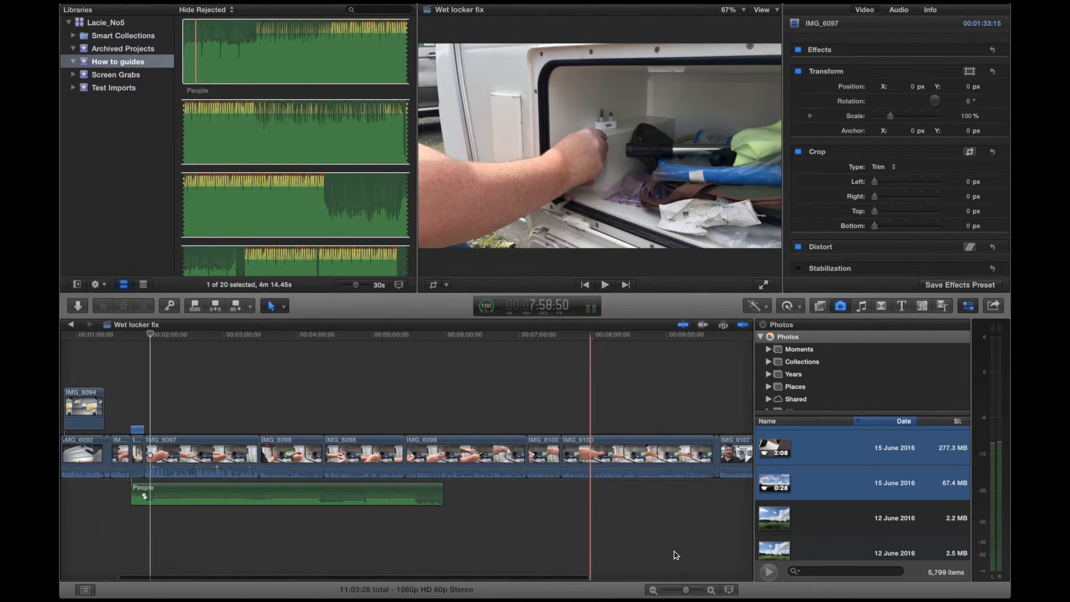
scroll(675, 555, left, 6)
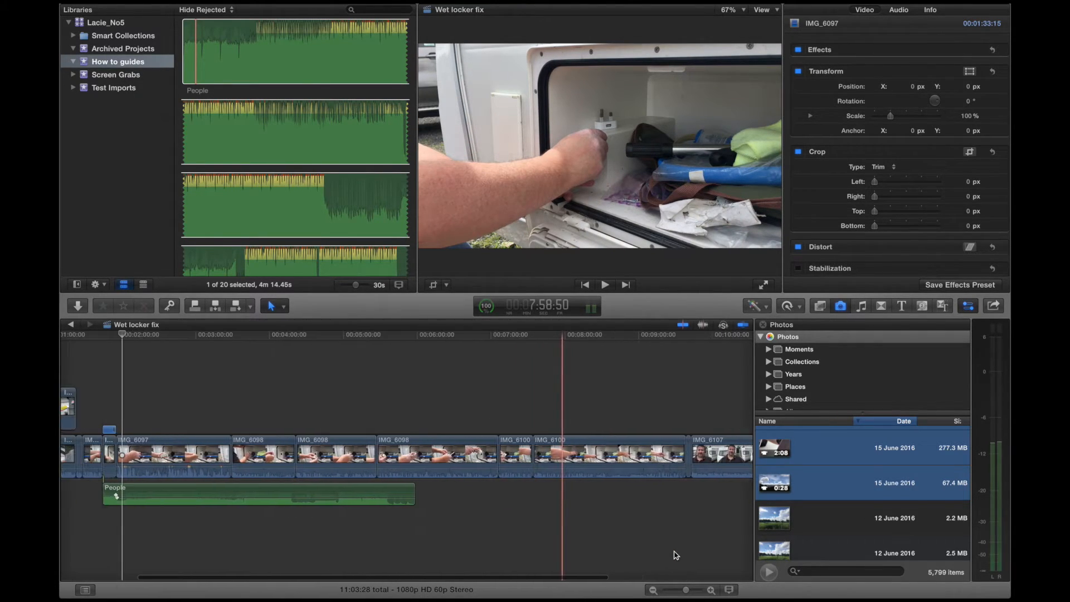
scroll(675, 555, left, 1)
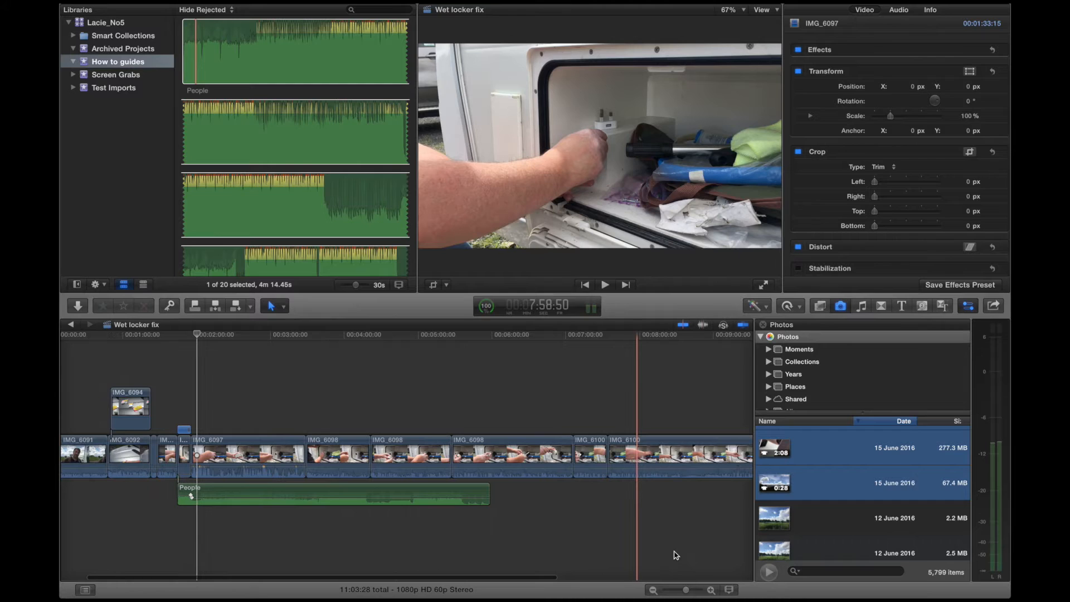
key(super+minus)
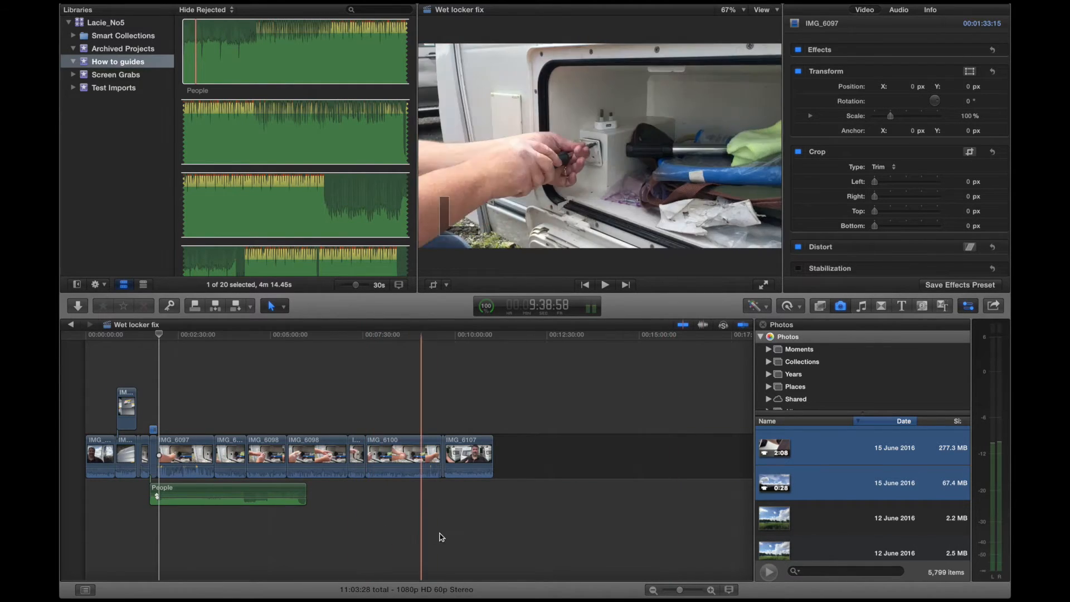
click(491, 536)
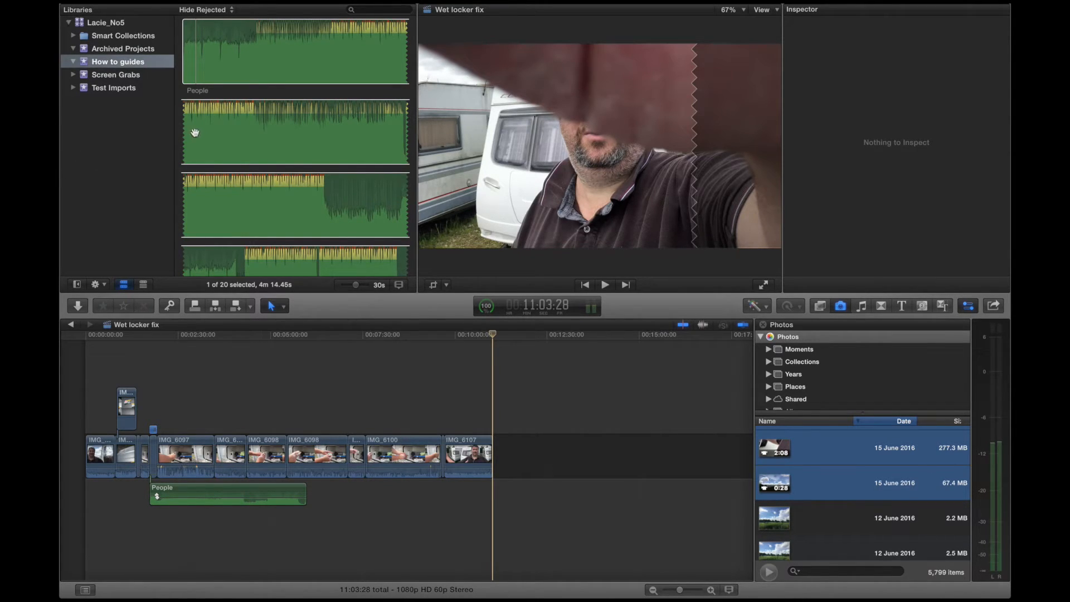
Move the playhead to the start of the project and open the Global Assets library from the Libraries folder.
scroll(196, 131, up, 5)
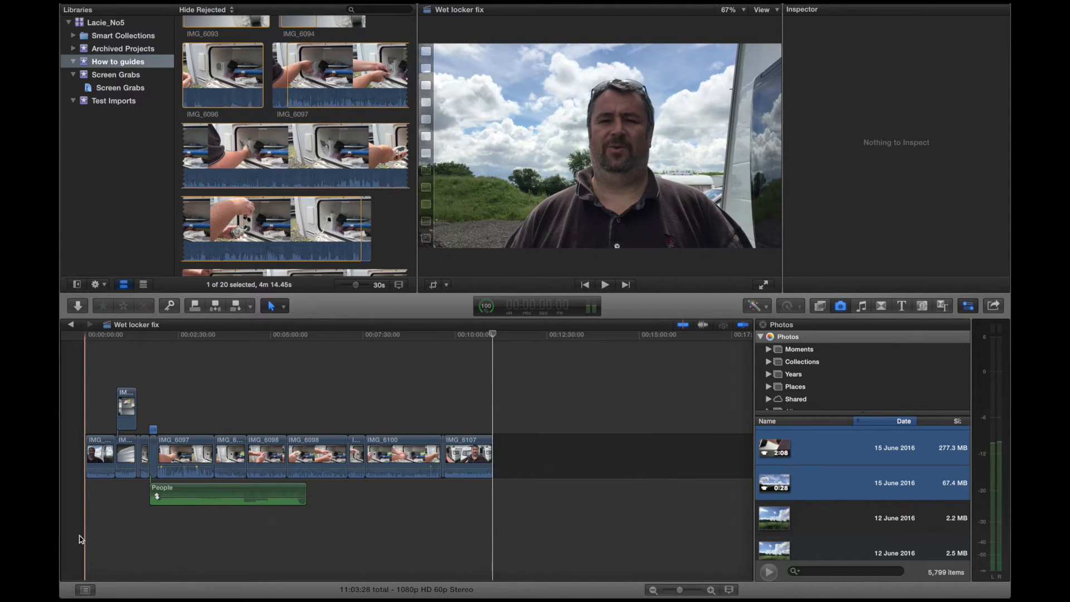
click(81, 383)
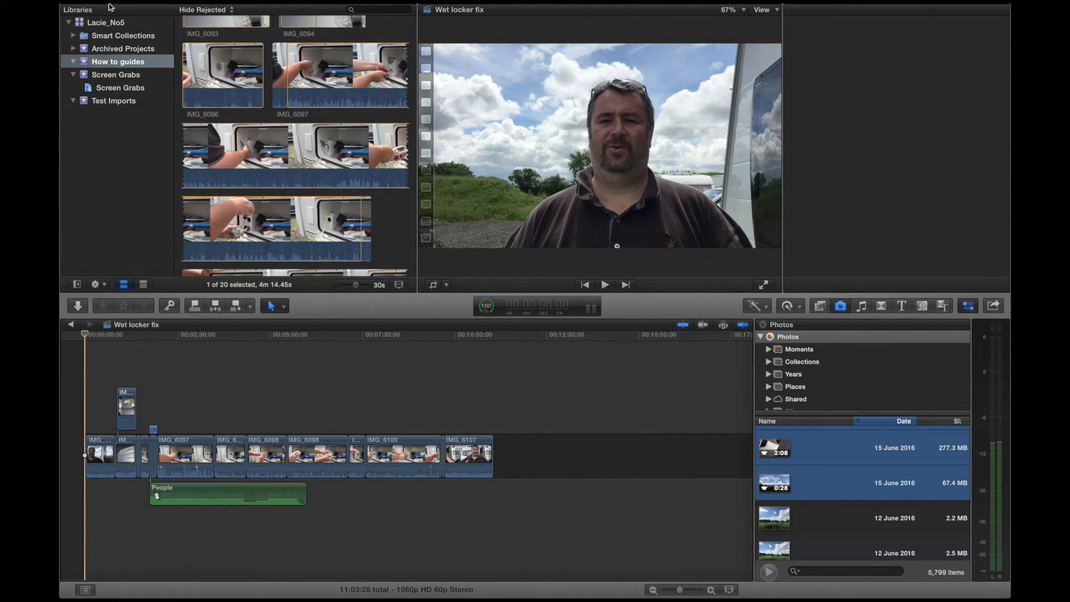
click(157, 11)
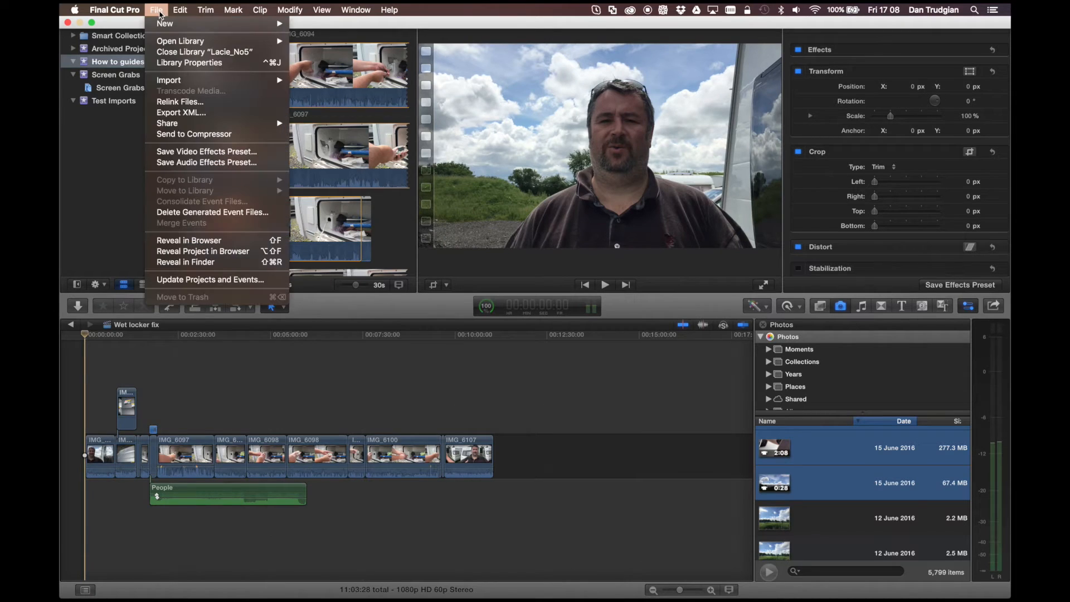
mouse_move(206, 45)
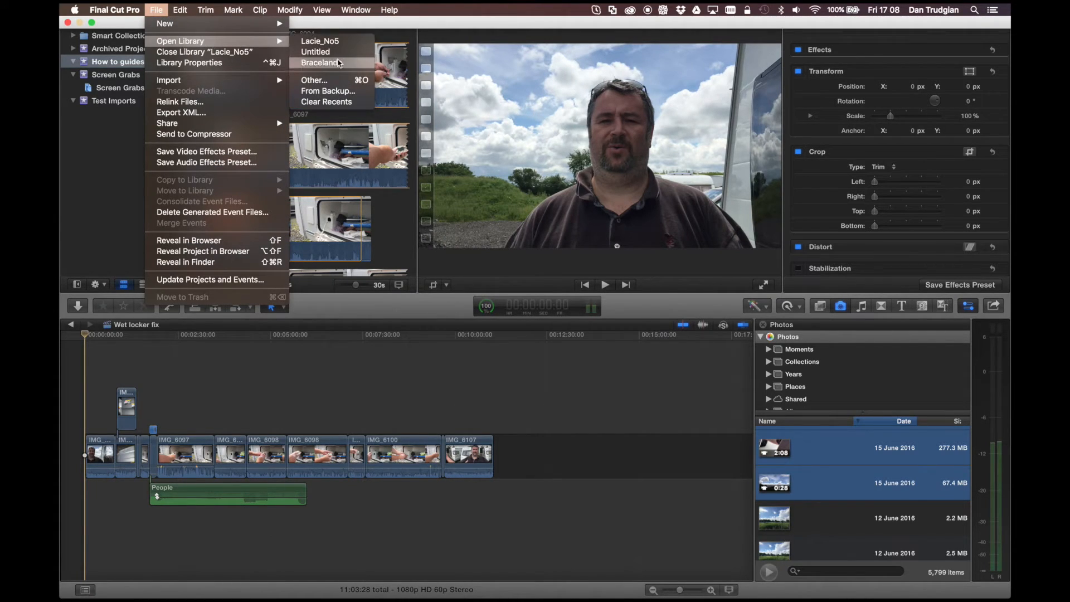
click(328, 83)
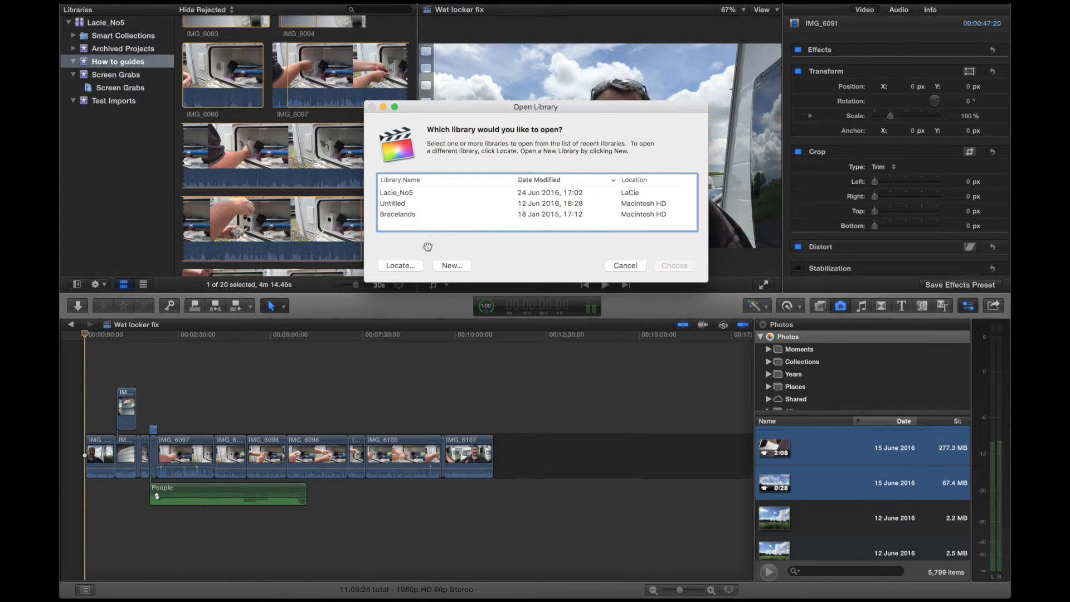
click(400, 265)
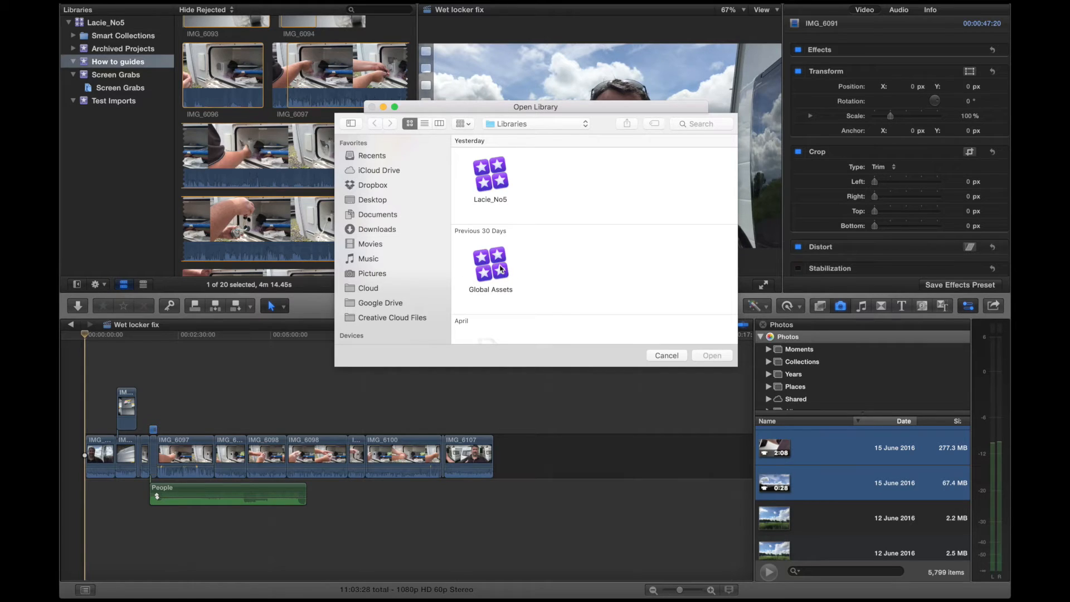
click(501, 269)
double_click(500, 269)
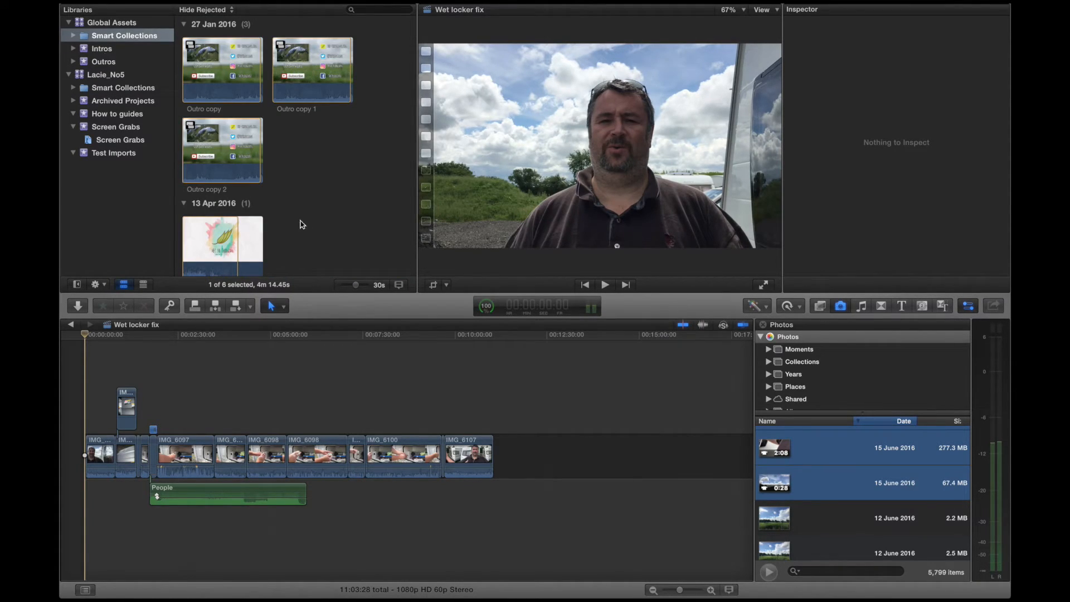
Insert the BRUSH LOGO intro before IMG_6091 at the start of the project and trim its end to a duration of about 8:22.
click(191, 235)
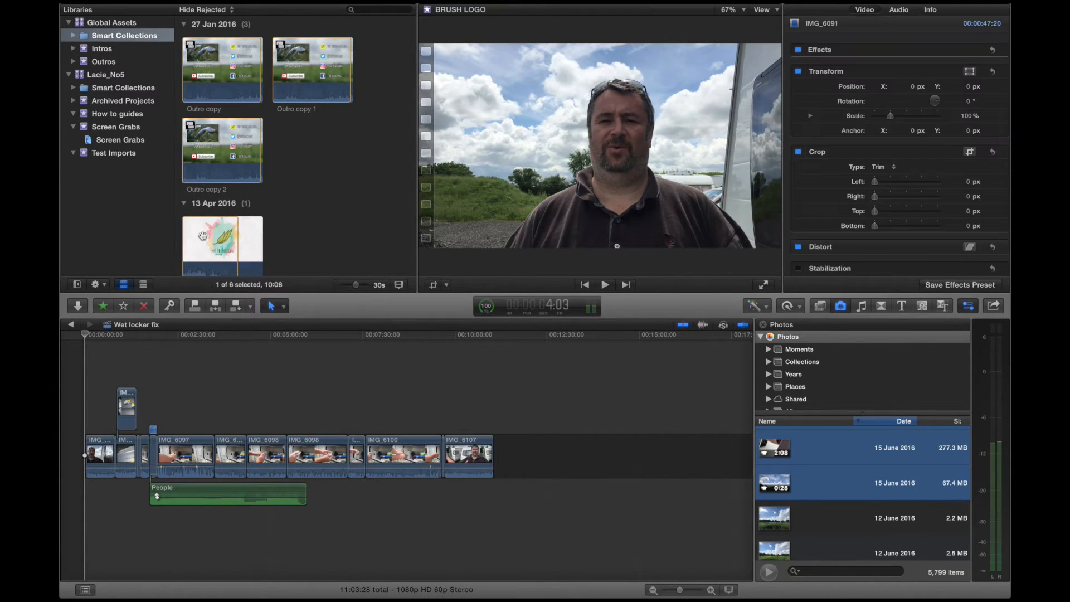
drag(194, 235, 80, 457)
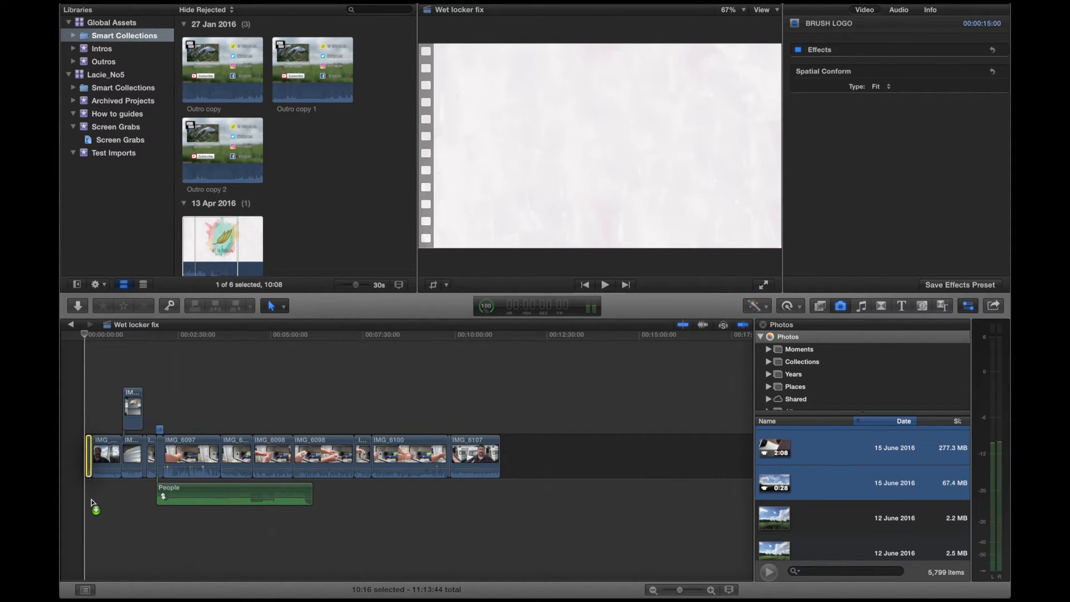
key(super+equal)
key(super+equal)
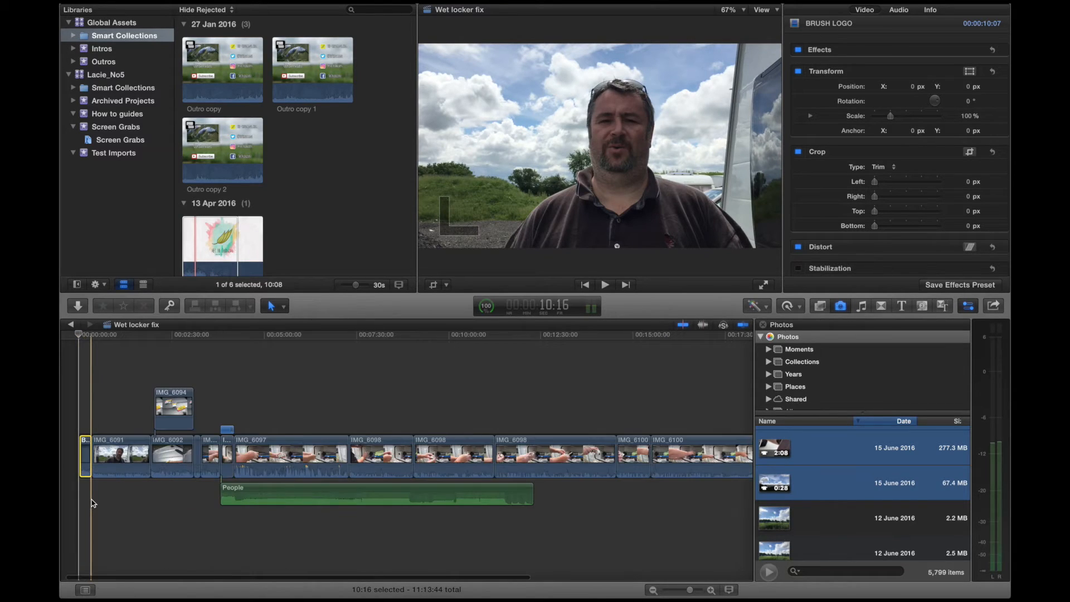
key(super+equal)
key(super+equal)
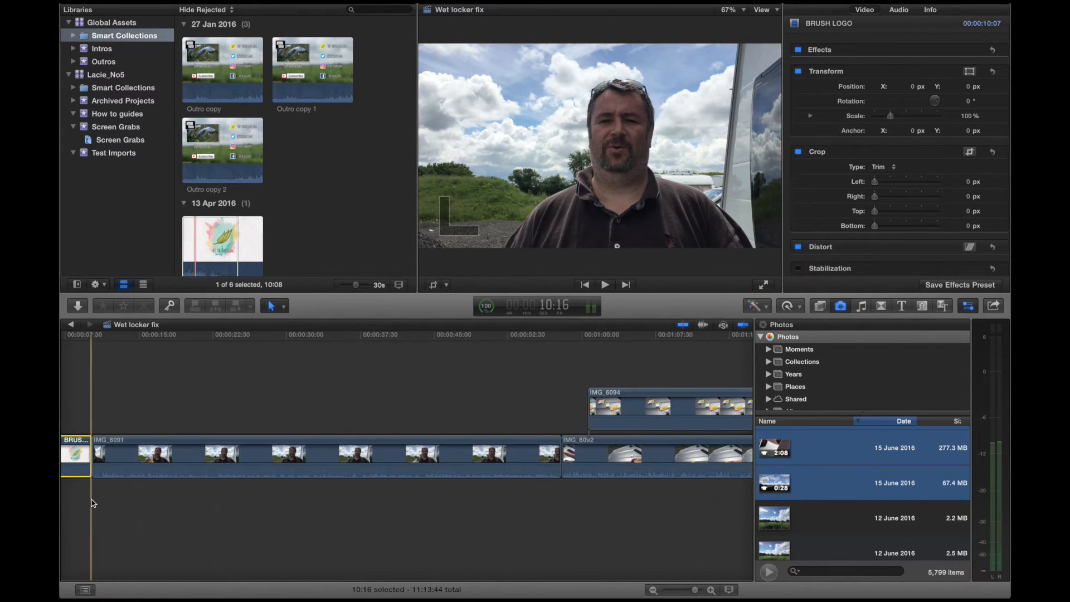
drag(185, 455, 167, 455)
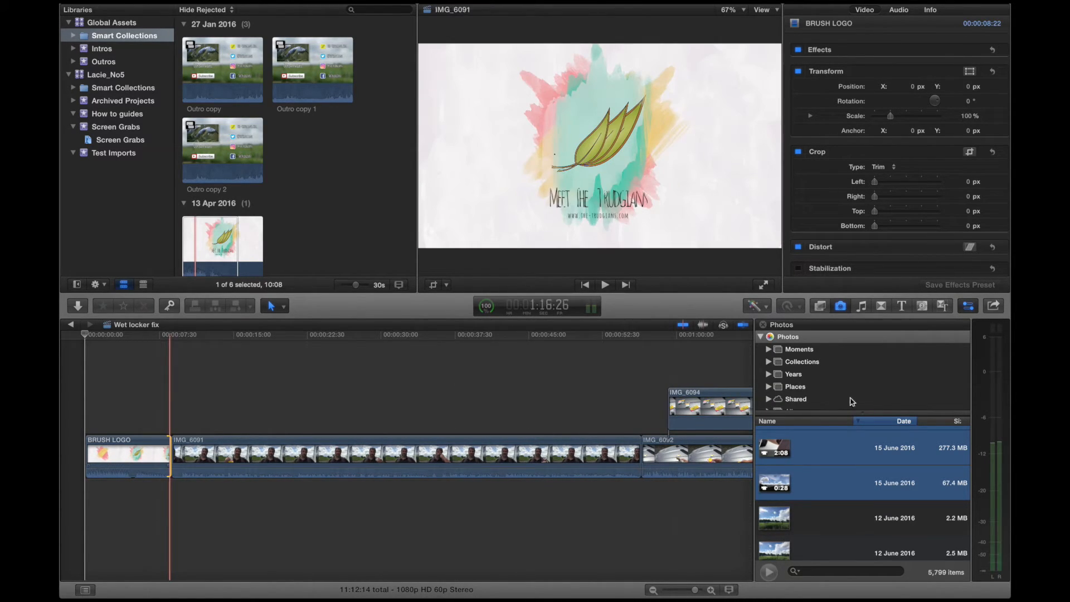
Add a Bloom transition from the Lights category between BRUSH LOGO and IMG_6091, and play across it.
click(904, 306)
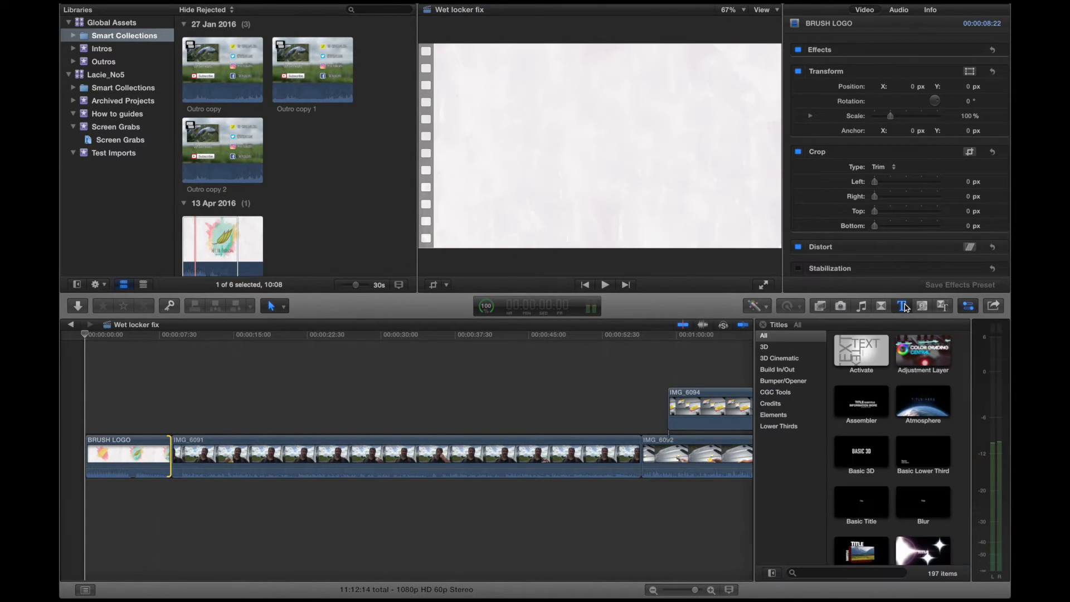
click(880, 312)
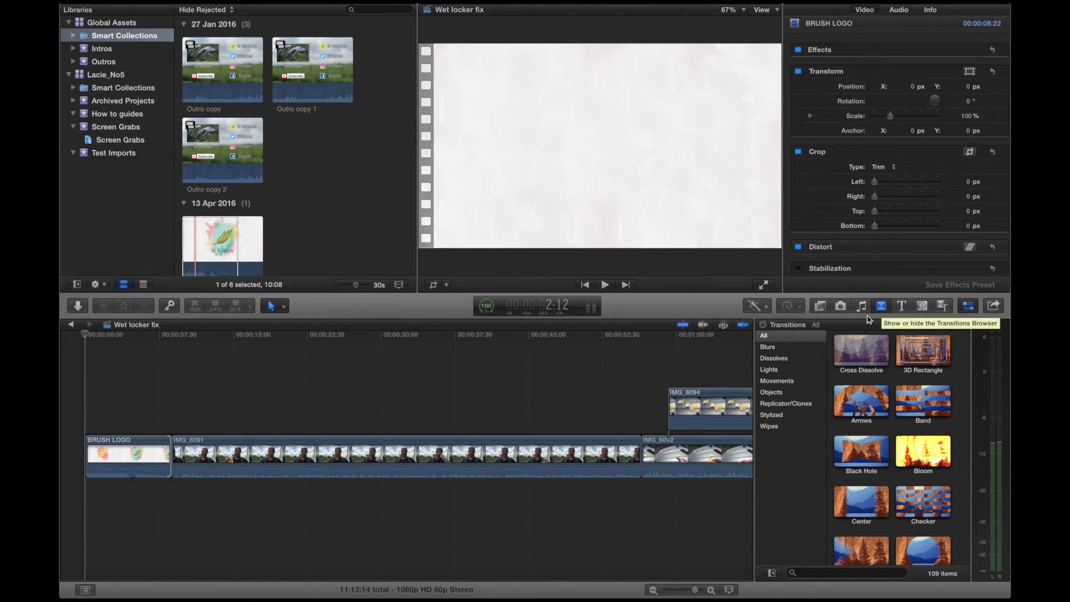
click(767, 371)
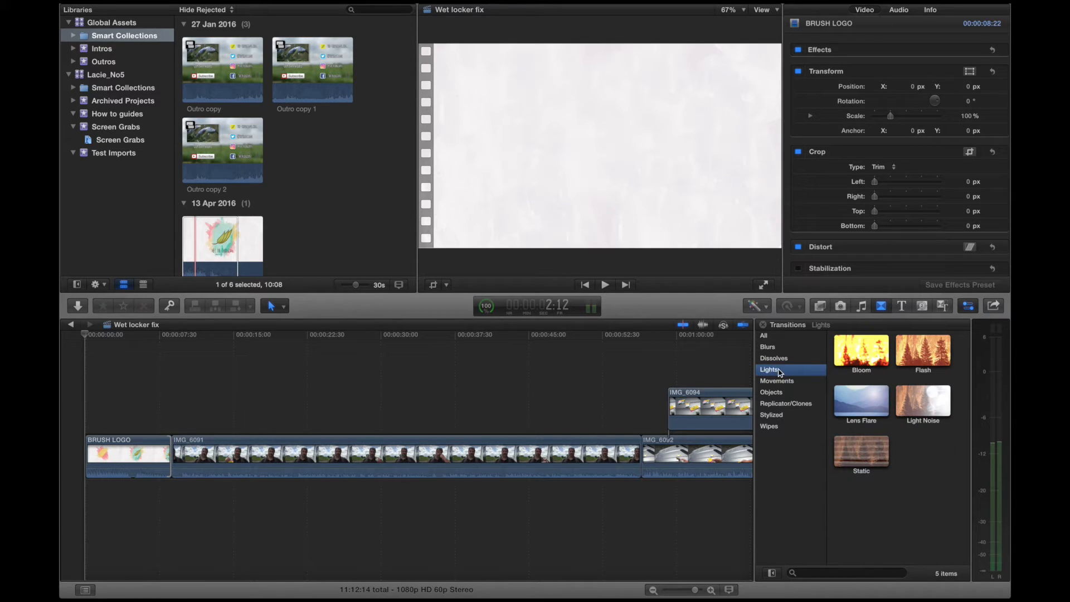
click(867, 349)
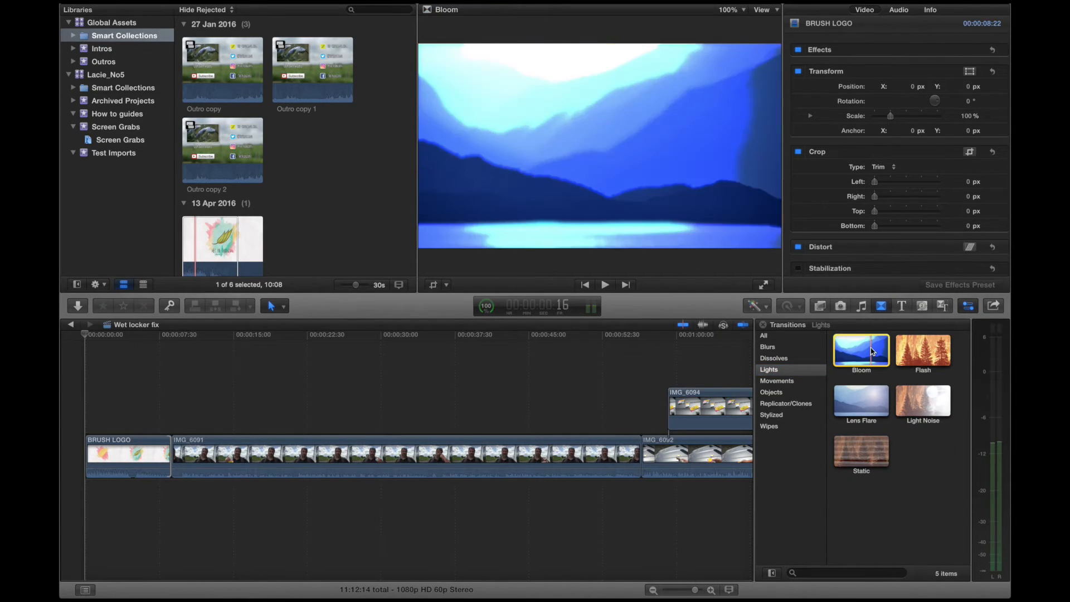
mouse_move(866, 351)
mouse_down()
mouse_move(317, 490)
mouse_move(265, 491)
mouse_move(178, 454)
mouse_move(168, 461)
mouse_up()
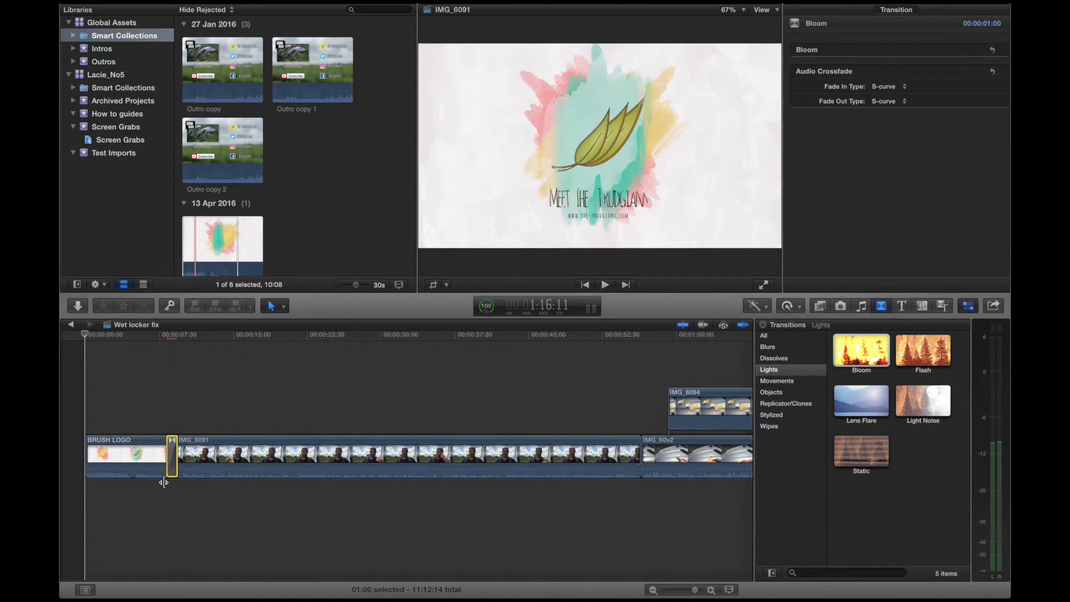
click(161, 505)
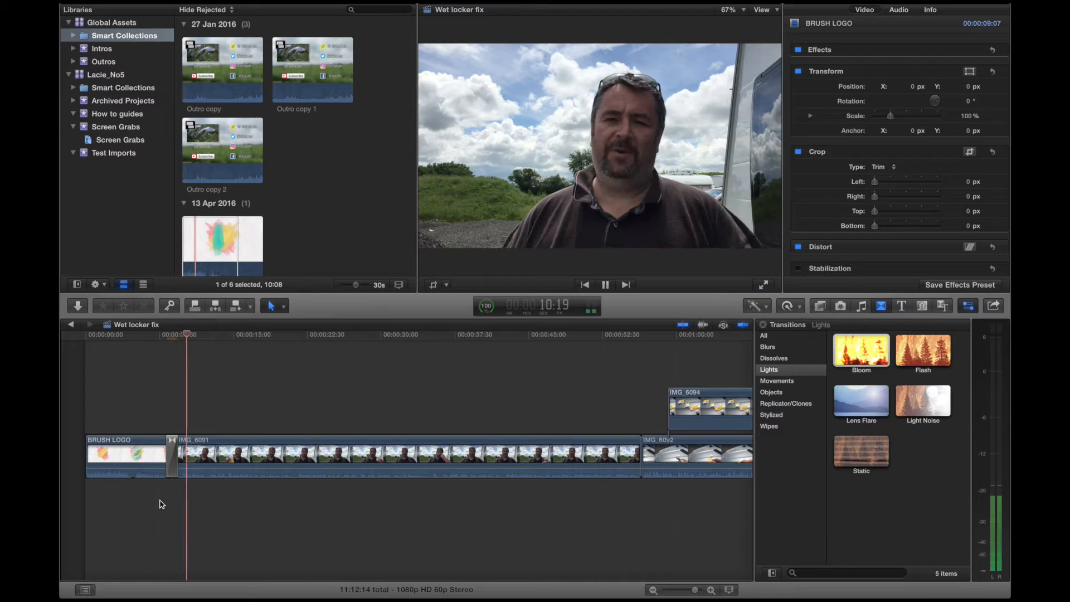
key(space)
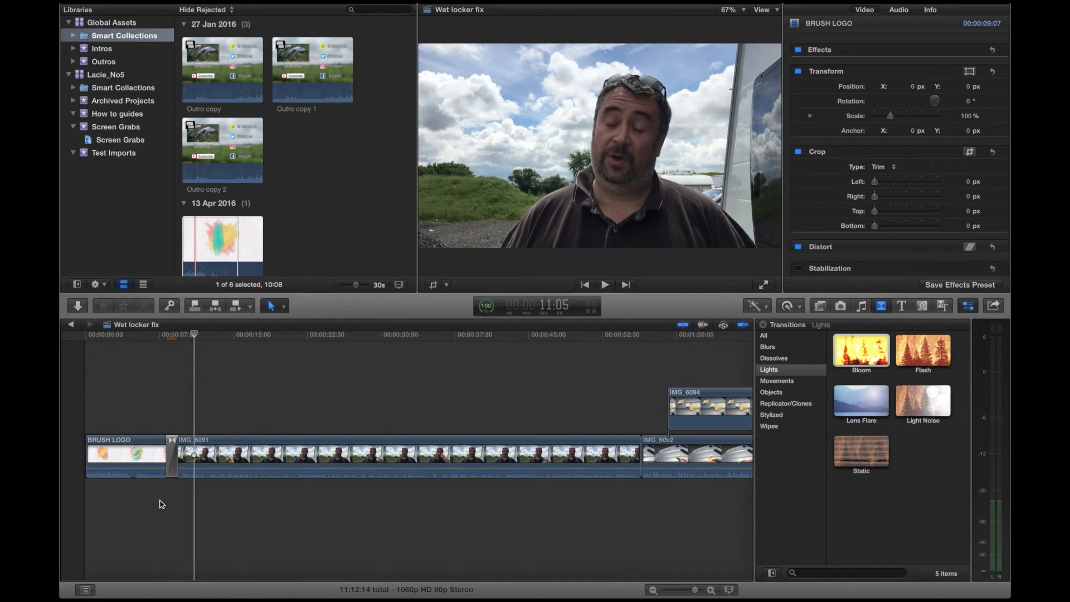
key(XF86AudioRaiseVolume)
Append the Outro copy 2 clip from the Global Assets library after IMG_6107 at the end of the project.
scroll(162, 504, right, 10)
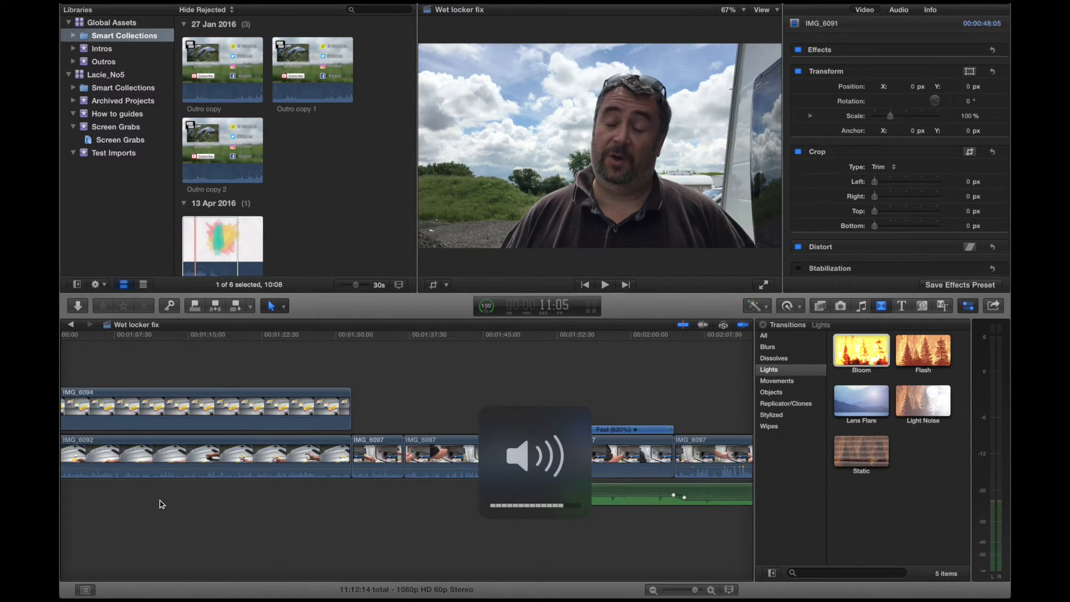
scroll(161, 504, right, 15)
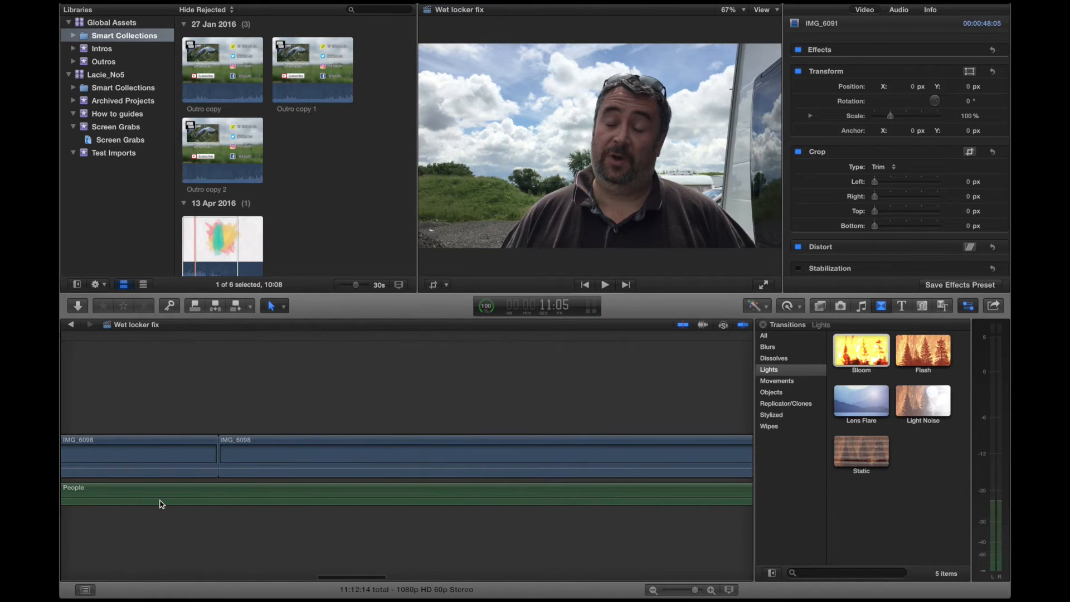
scroll(161, 505, right, 15)
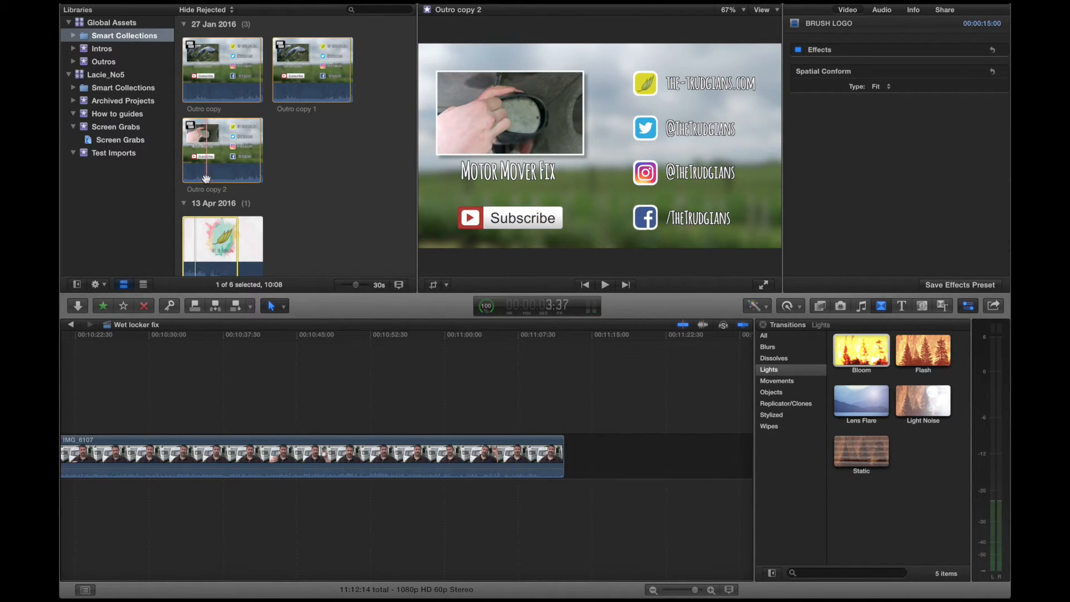
drag(206, 177, 577, 467)
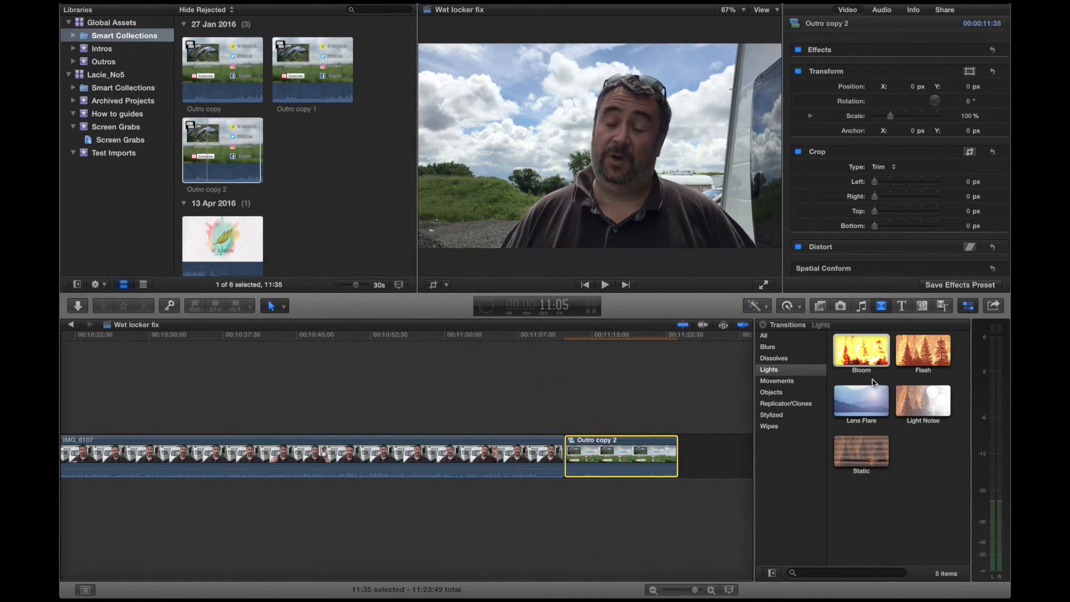
Add Fade To Color transitions between IMG_6107 and Outro copy 2 and at the end of the outro.
click(777, 361)
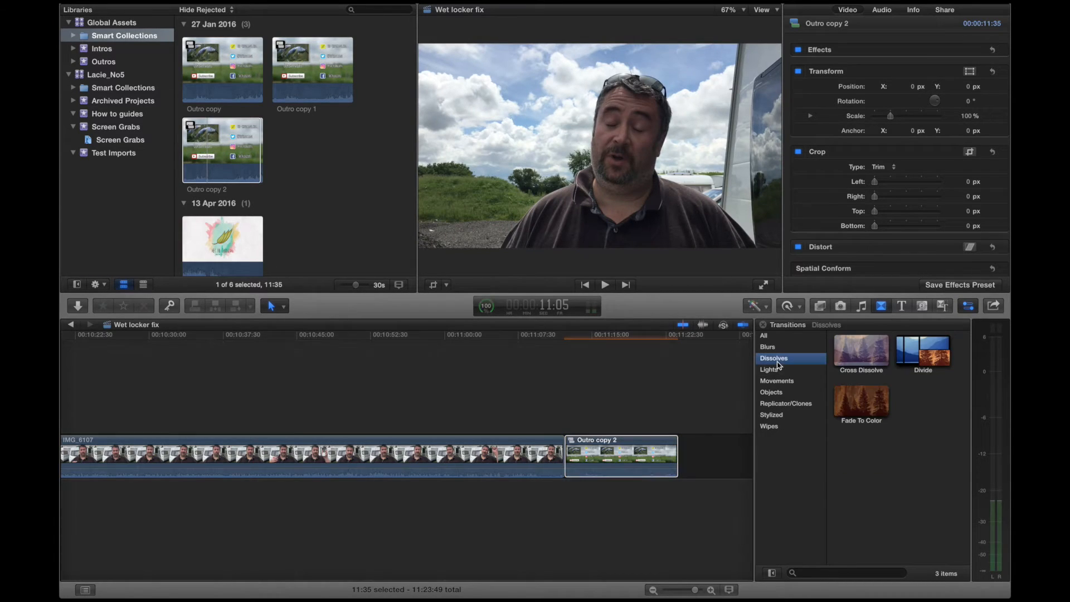
drag(856, 411, 567, 467)
click(585, 213)
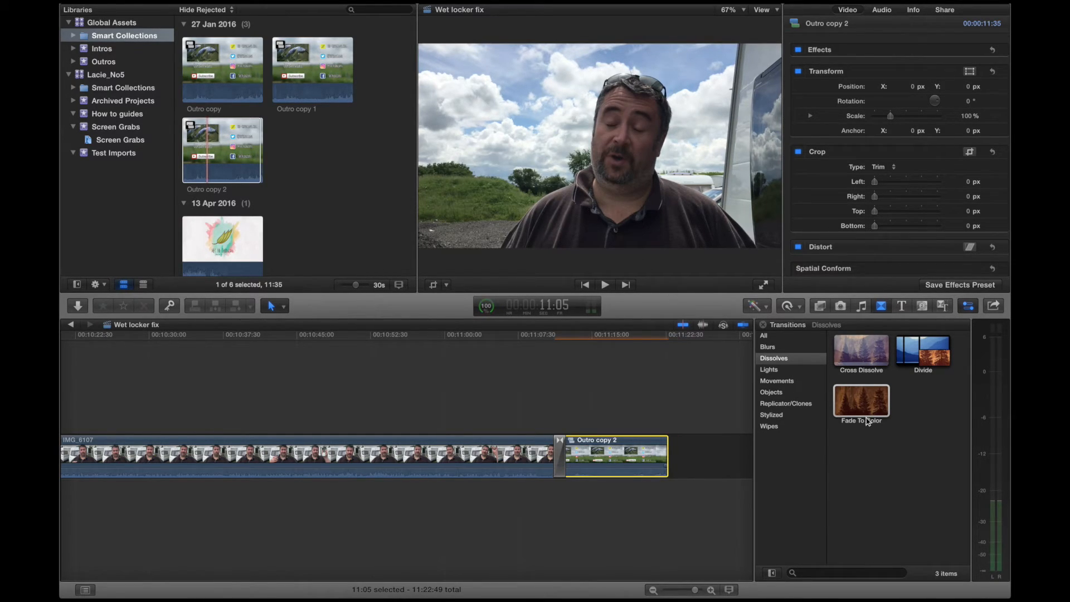
drag(866, 402, 666, 463)
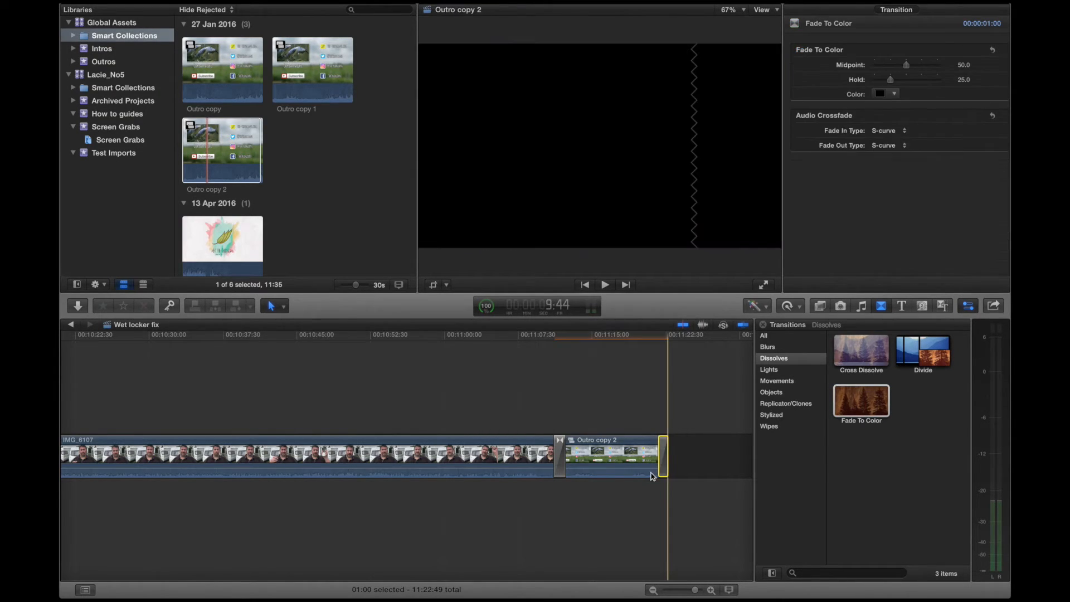
Play from 11:09:38 across the fade into the outro to check the transition.
click(539, 510)
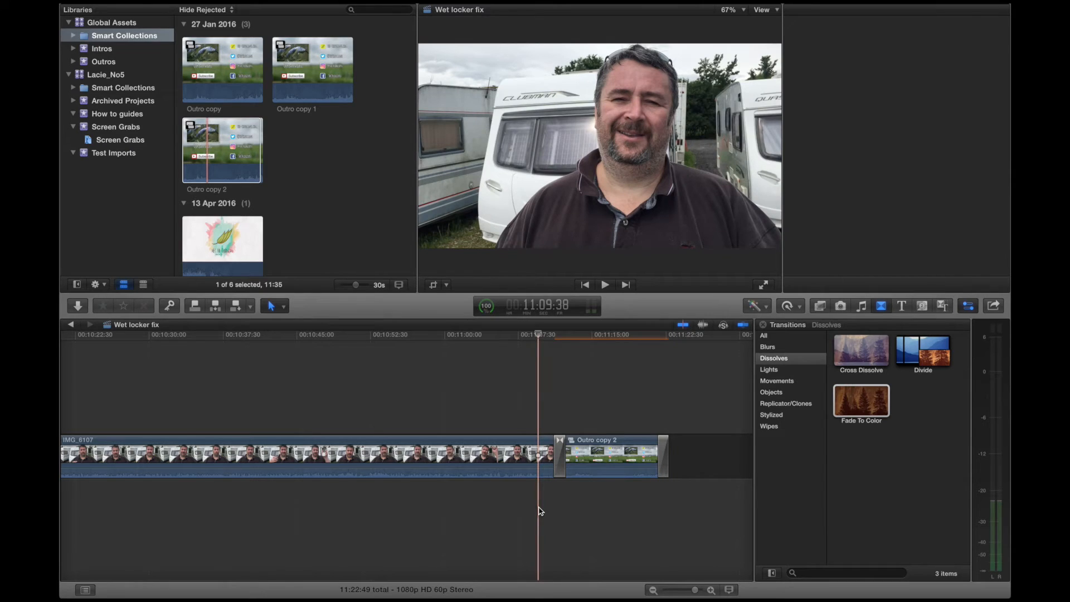
key(space)
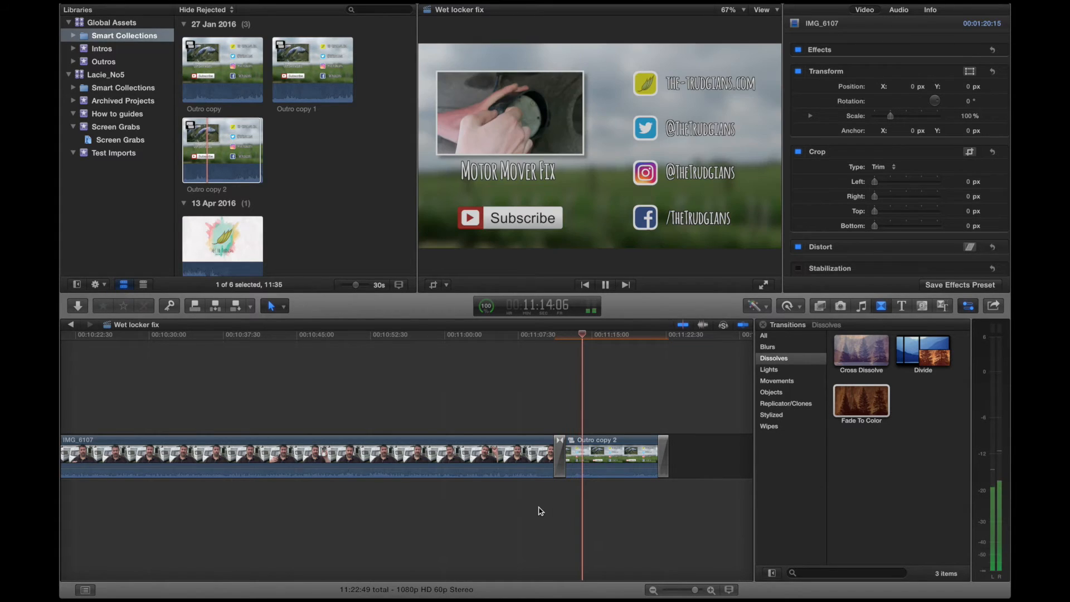
key(space)
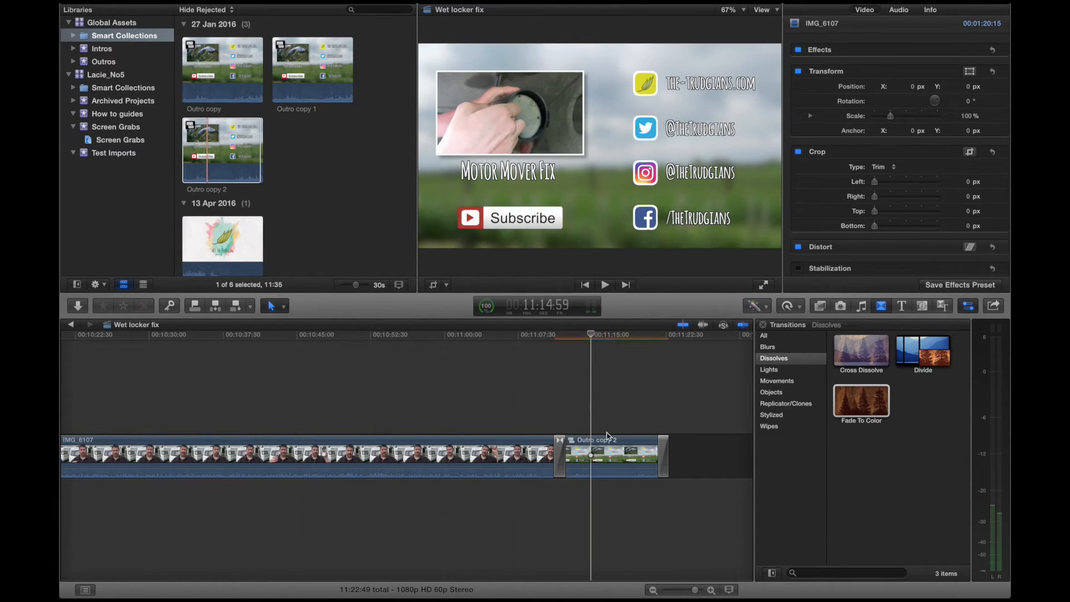
Open the Outro copy 2 compound clip at the end of the project in its own timeline.
click(592, 459)
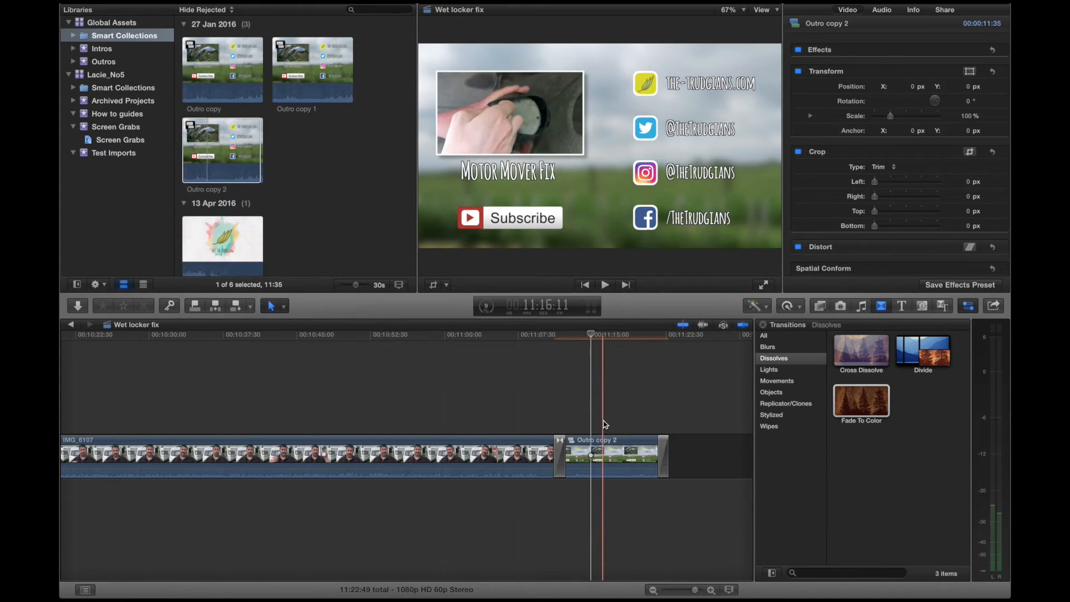
click(607, 447)
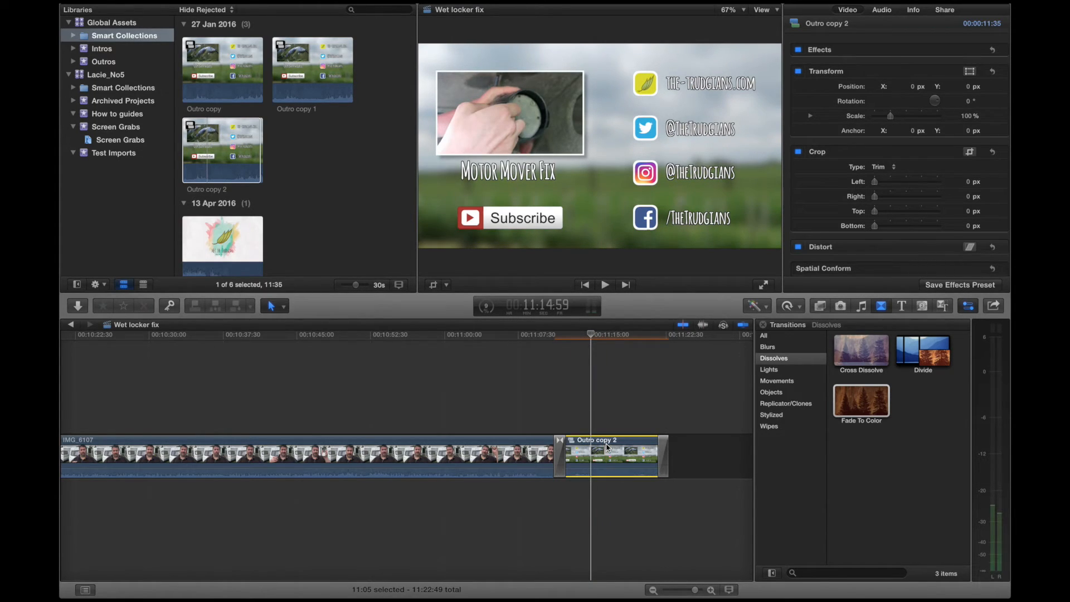
double_click(607, 448)
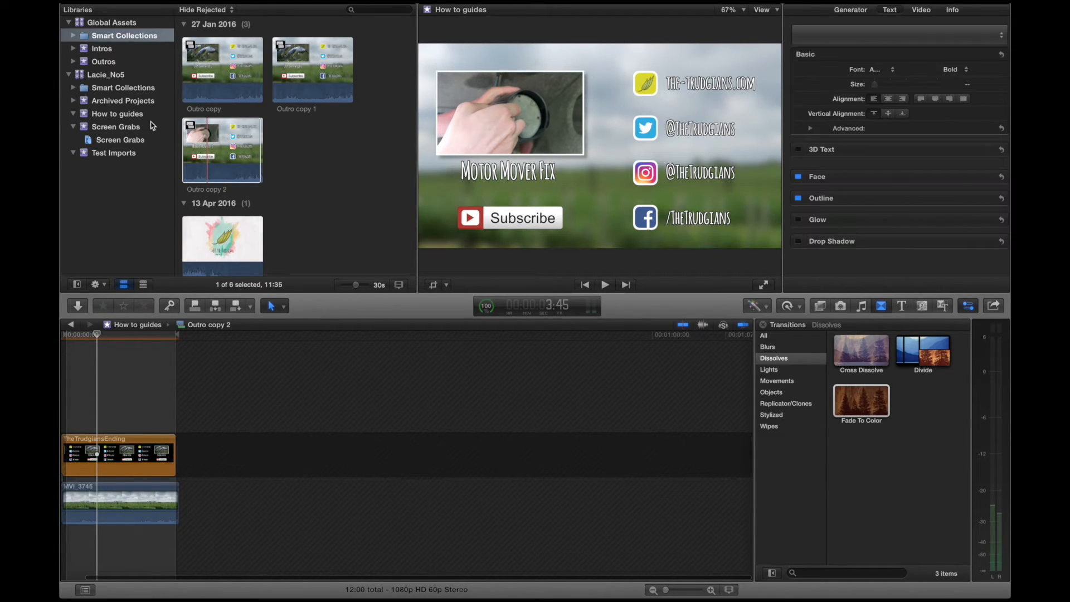
Add IMG_6088 from the How to guides event to the outro, beneath TheTrudgiansEnding title and aligned to its start.
click(103, 126)
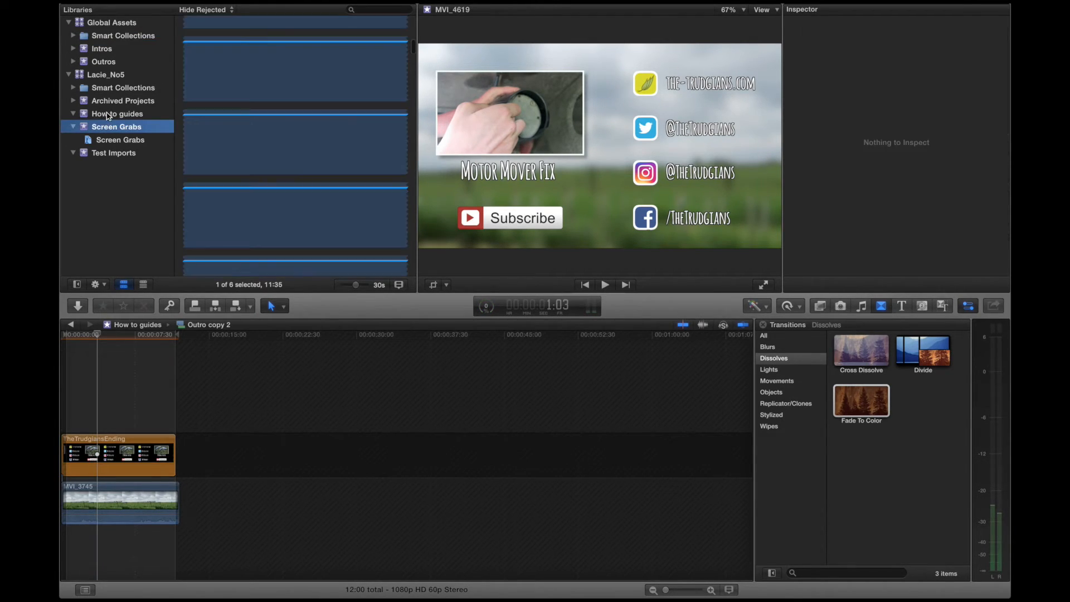
click(109, 114)
scroll(321, 85, down, 5)
scroll(322, 86, down, 5)
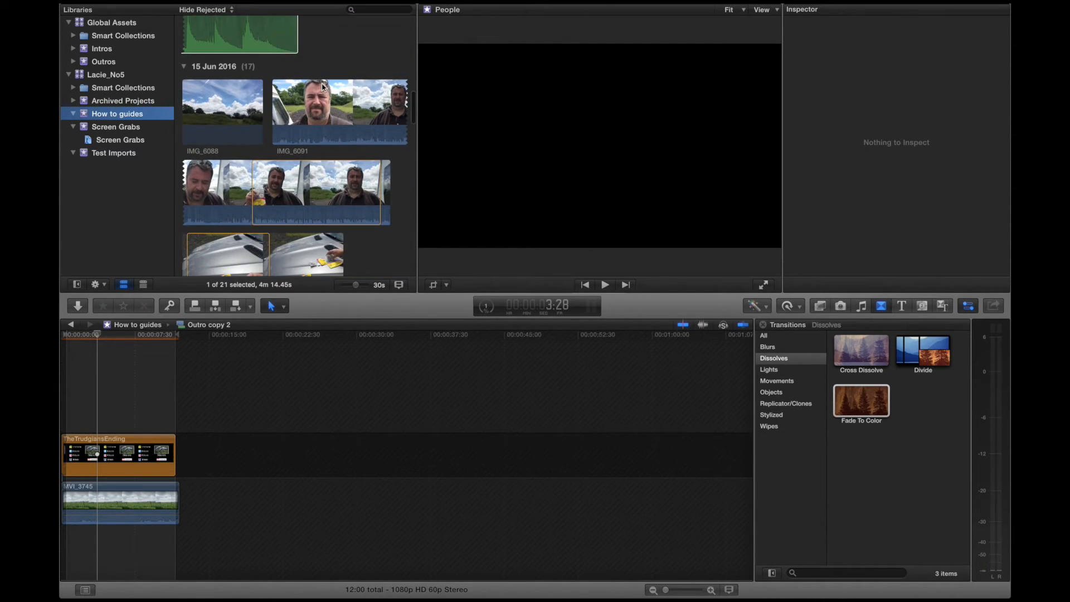
click(221, 97)
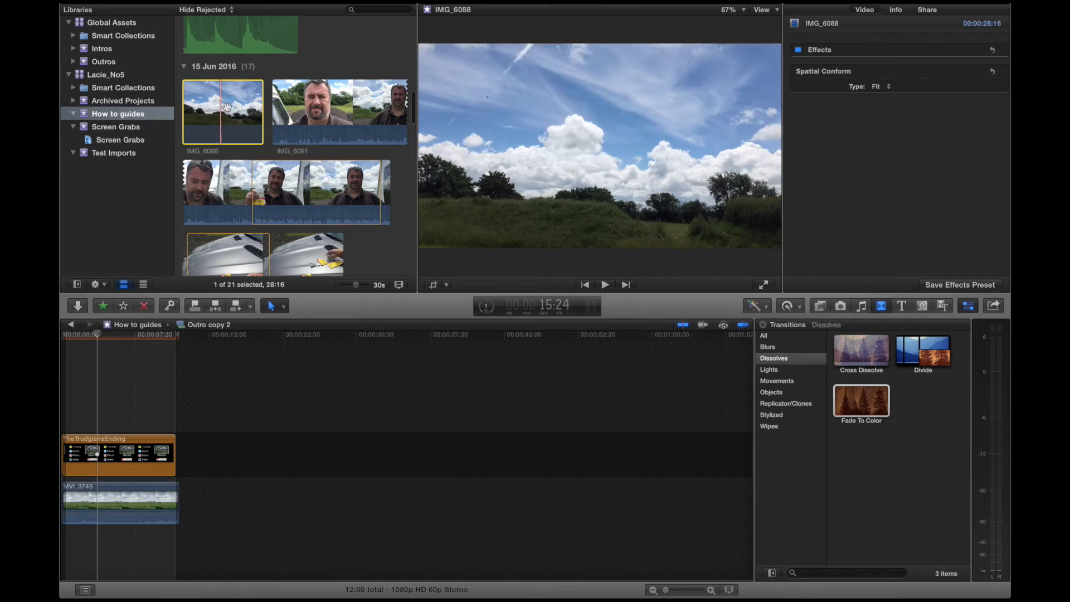
drag(204, 106, 65, 505)
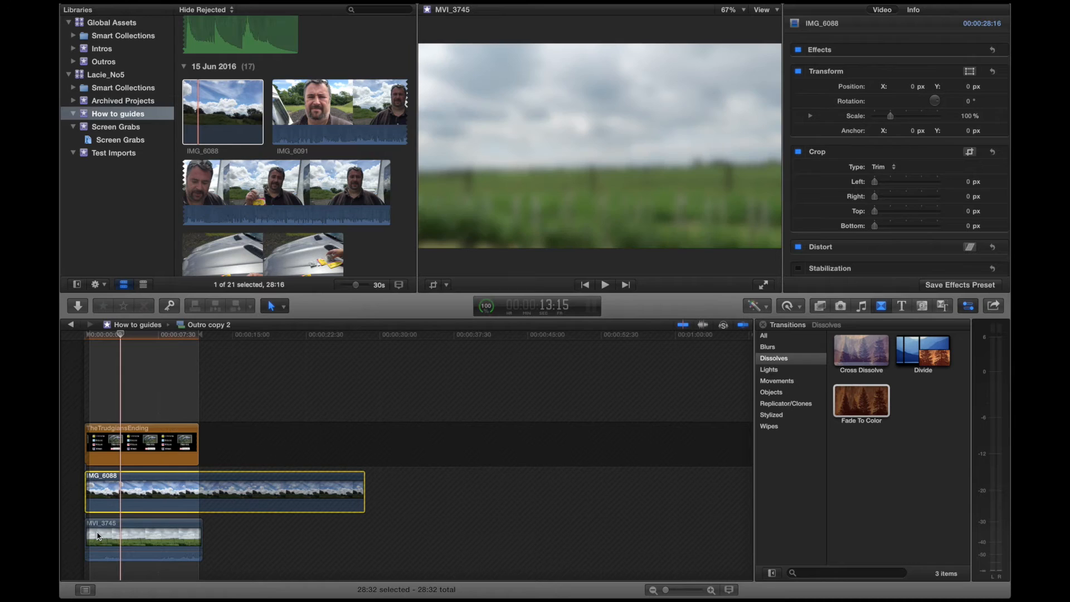
Detach the audio from the MVI_3745 background clip and delete its video part, keeping the audio.
click(103, 529)
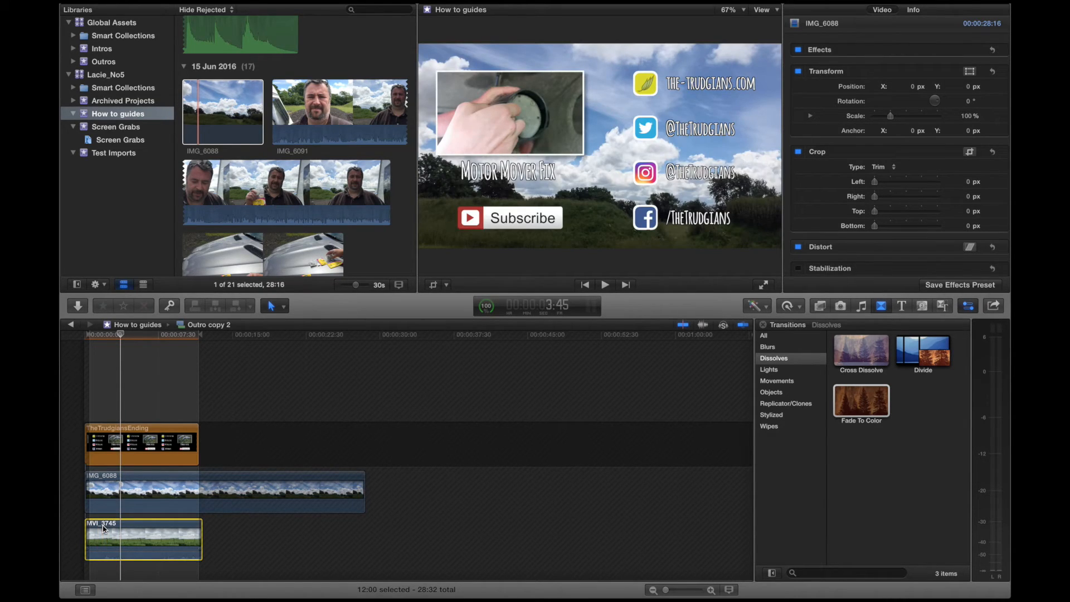
right_click(102, 527)
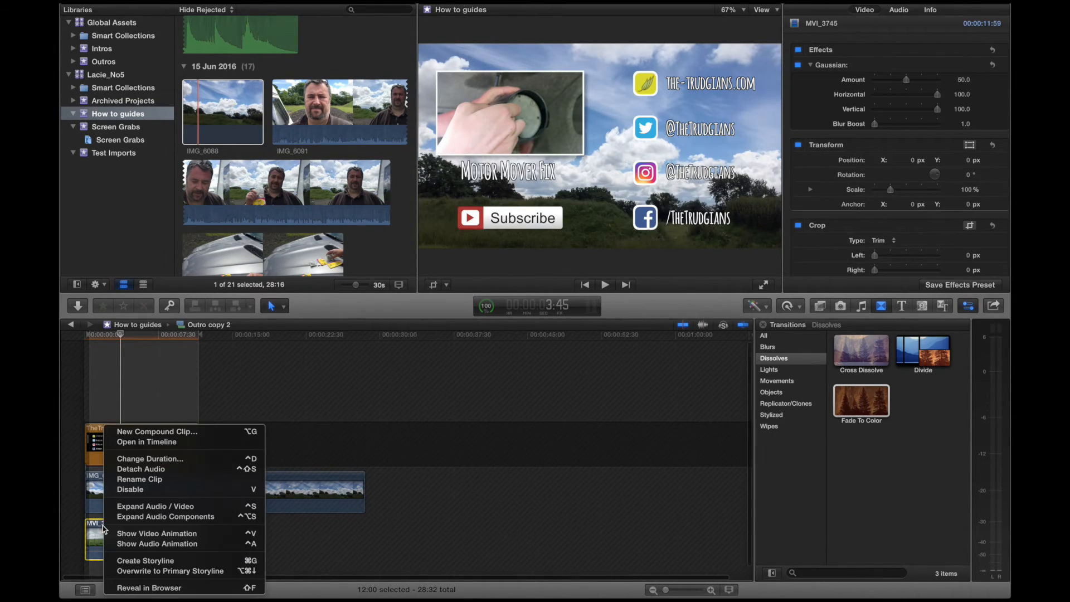
click(160, 472)
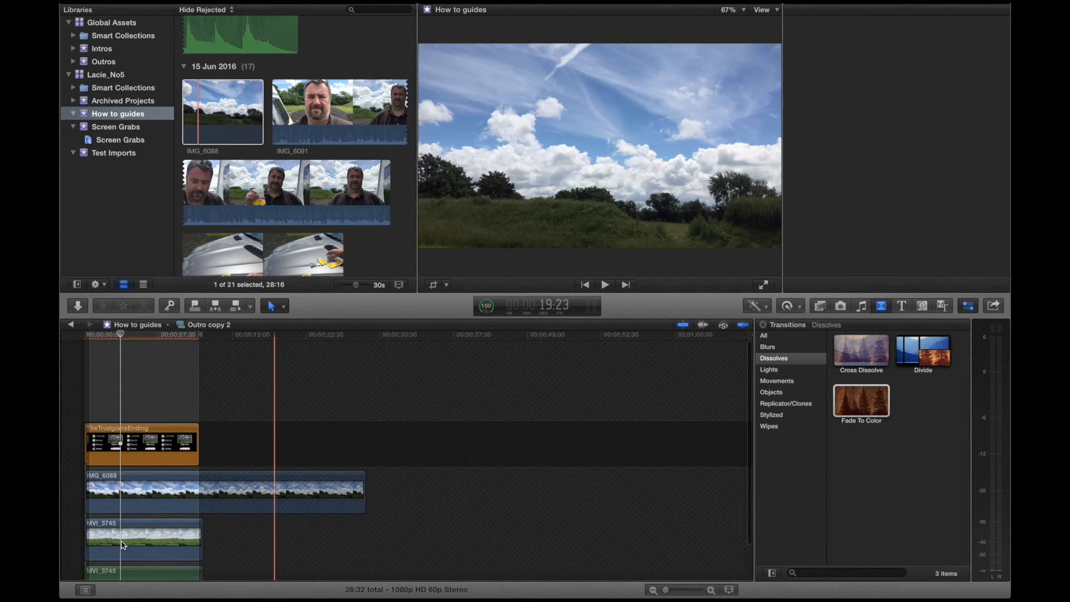
click(139, 508)
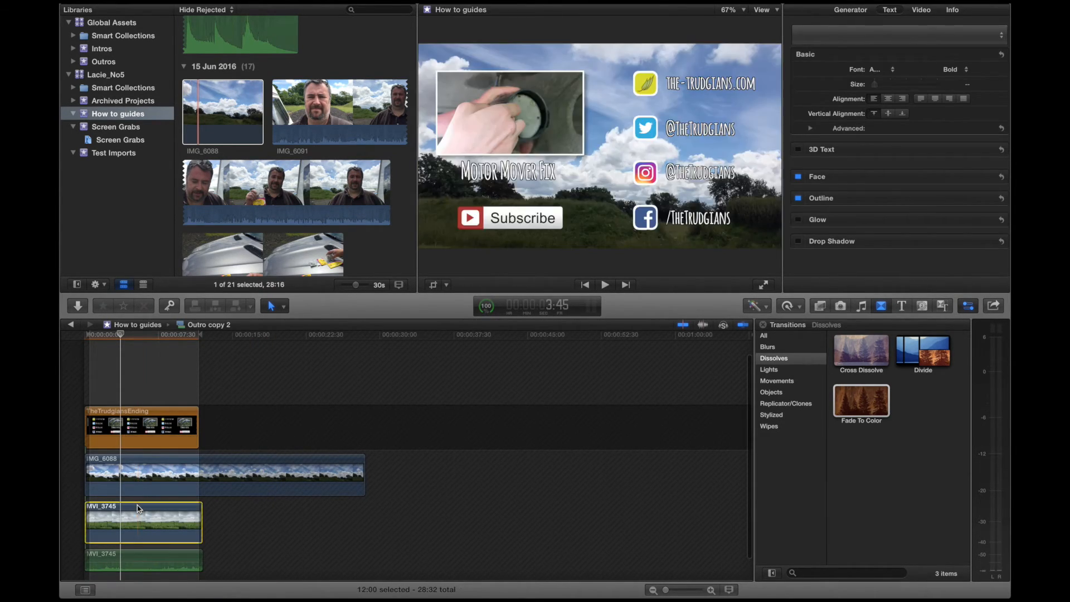
key(Delete)
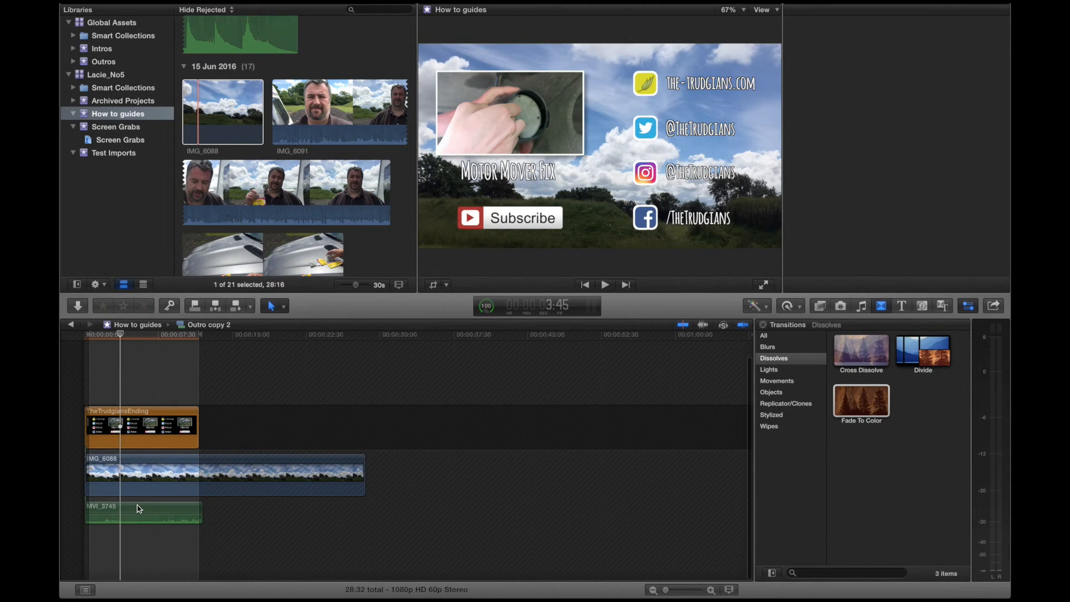
Apply the Gaussian blur effect to the IMG_6088 background clip.
click(133, 462)
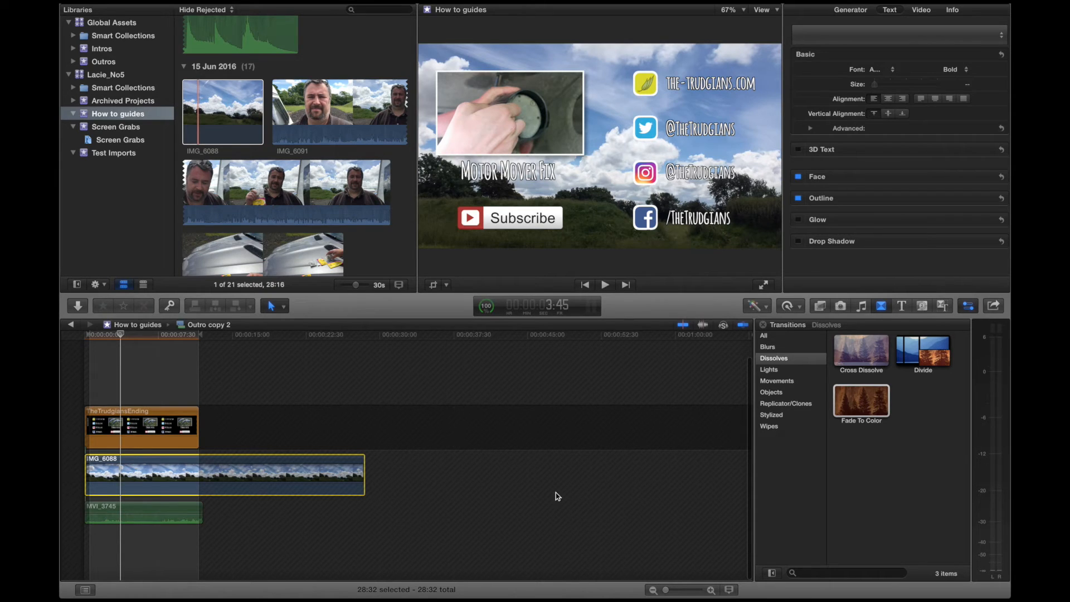
click(821, 309)
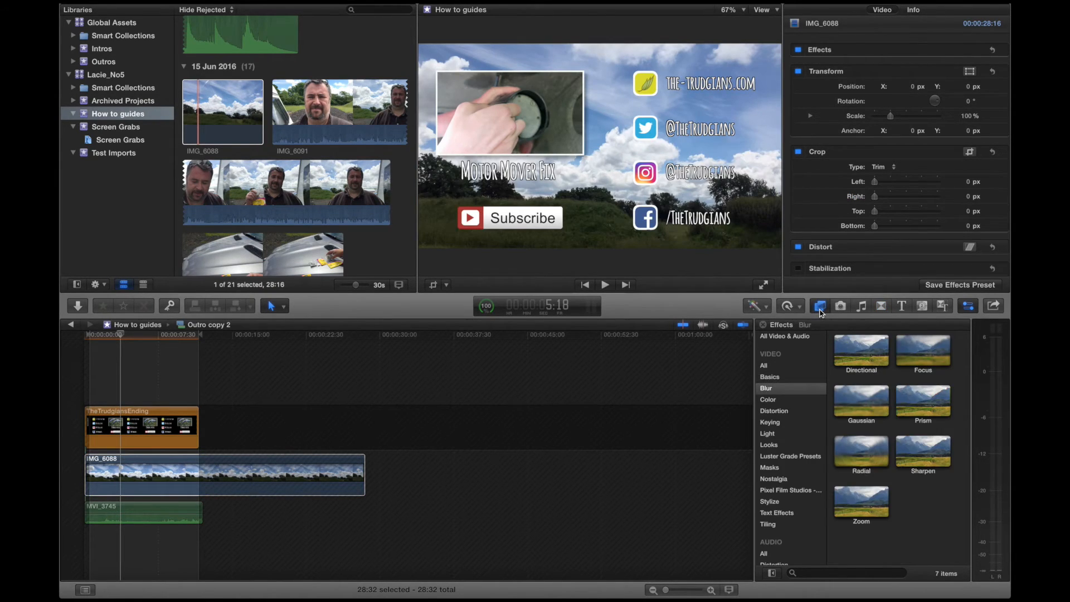
drag(859, 402, 146, 475)
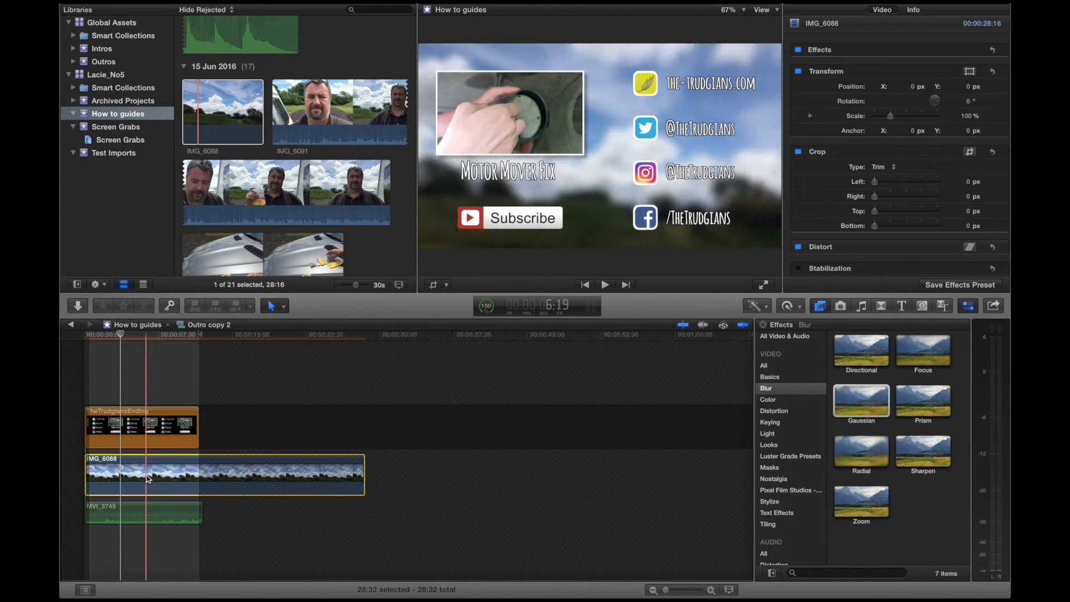
Play the outro from its start to check the new blurred background, and return to the Wet locker fix project timeline.
click(83, 551)
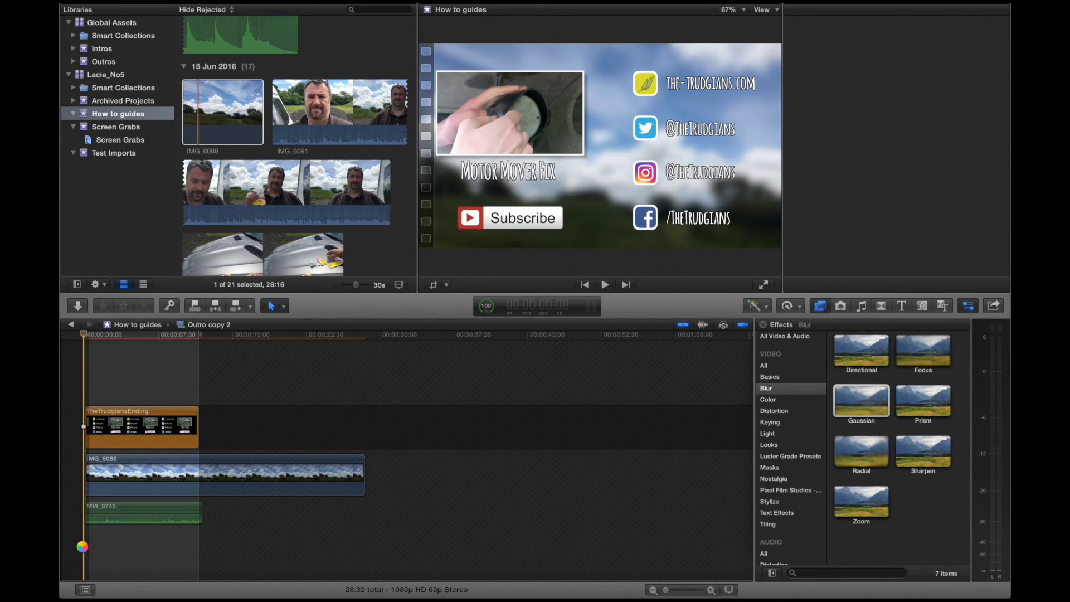
key(space)
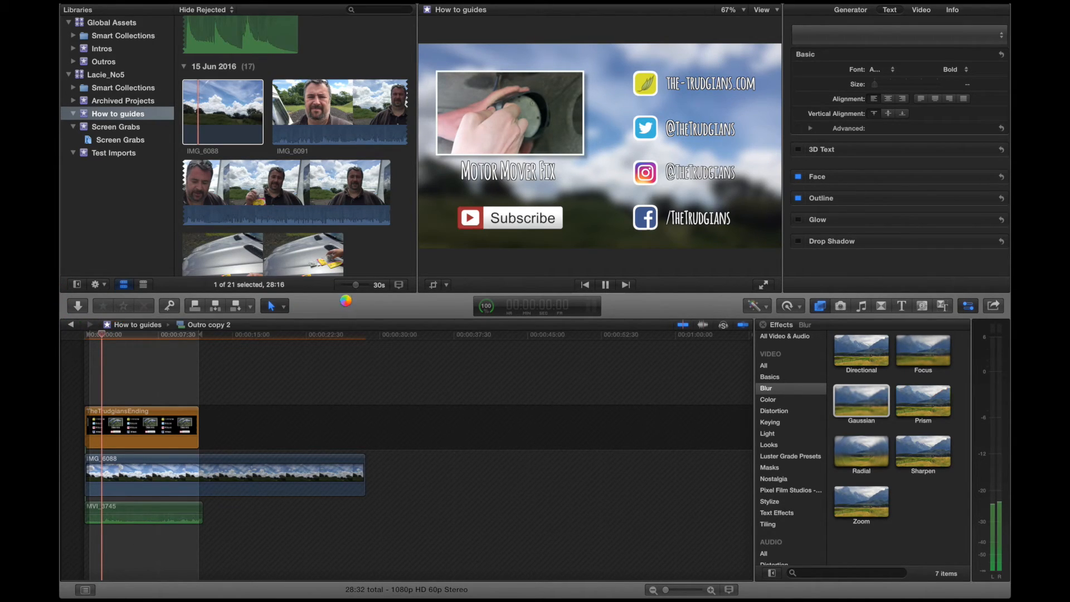
click(73, 325)
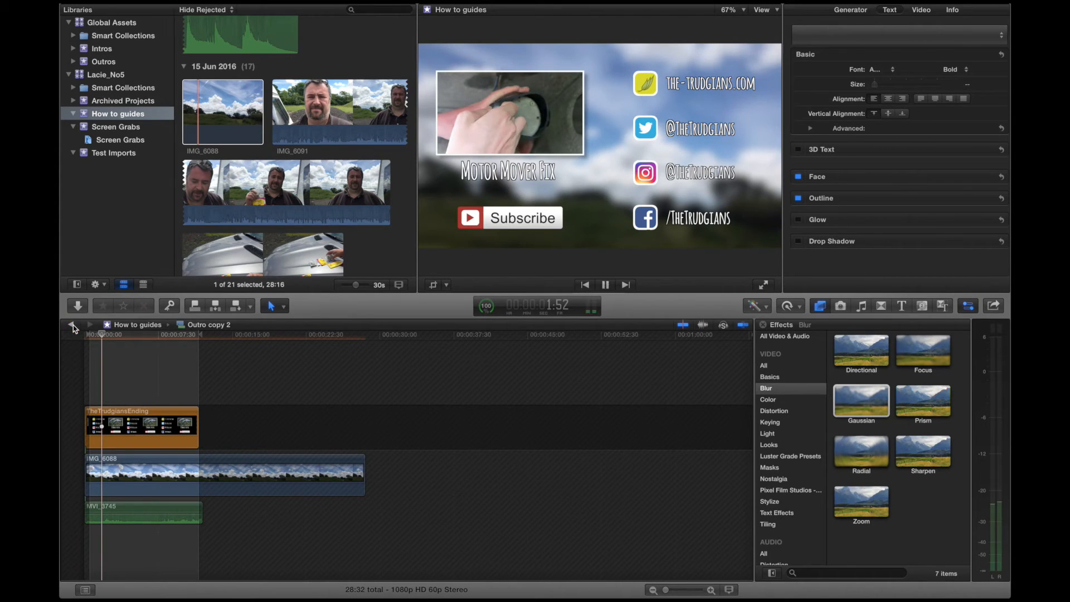
click(73, 326)
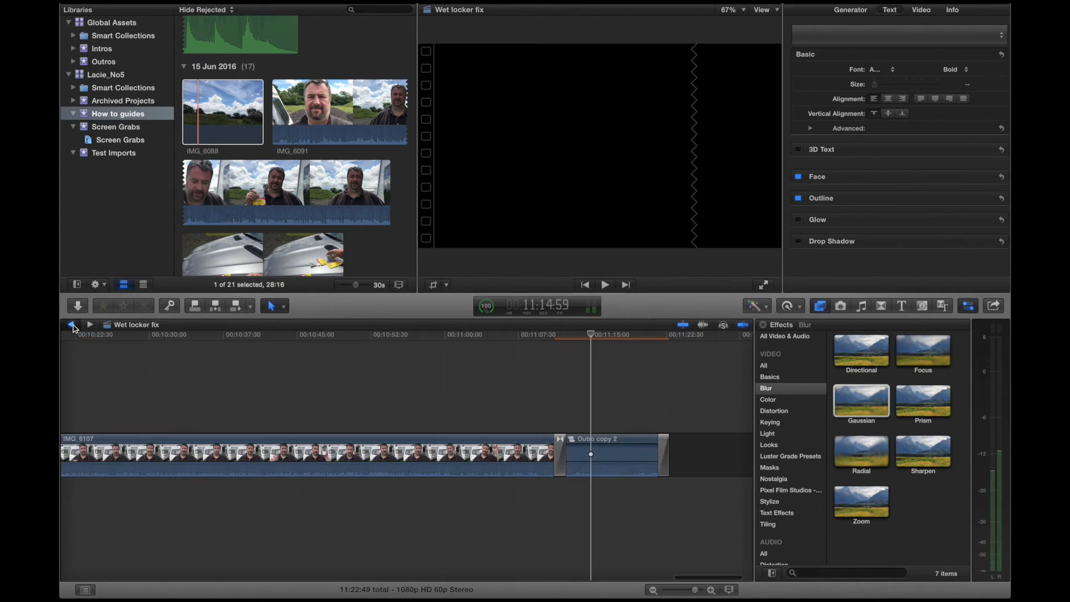
click(90, 325)
key(super+4)
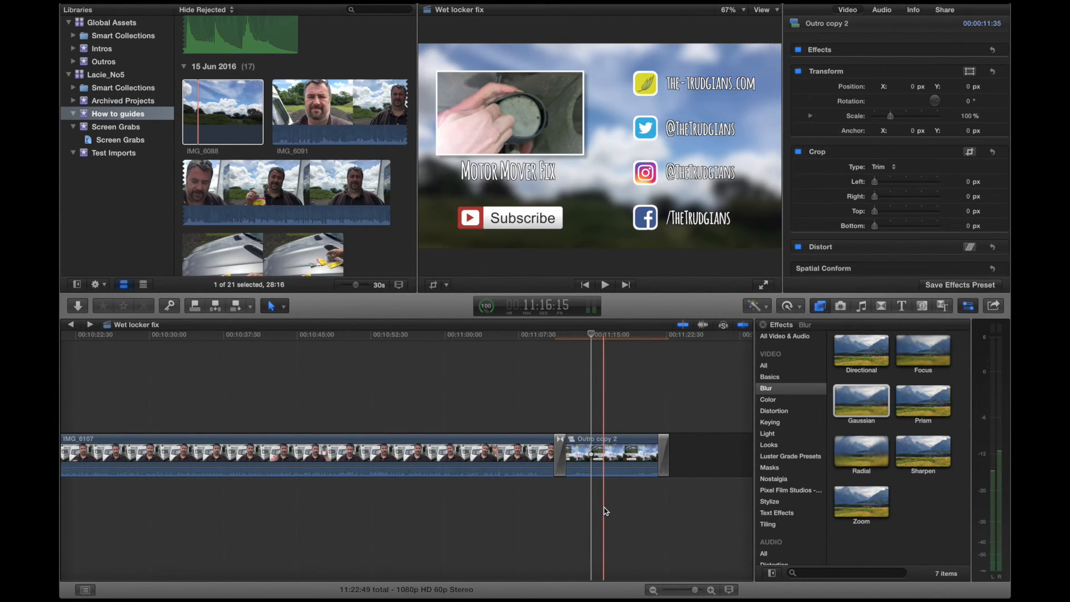
Review the overall clip arrangement of the Wet locker fix project, from the intro through to the outro.
scroll(605, 511, left, 5)
key(super+minus)
key(super+minus)
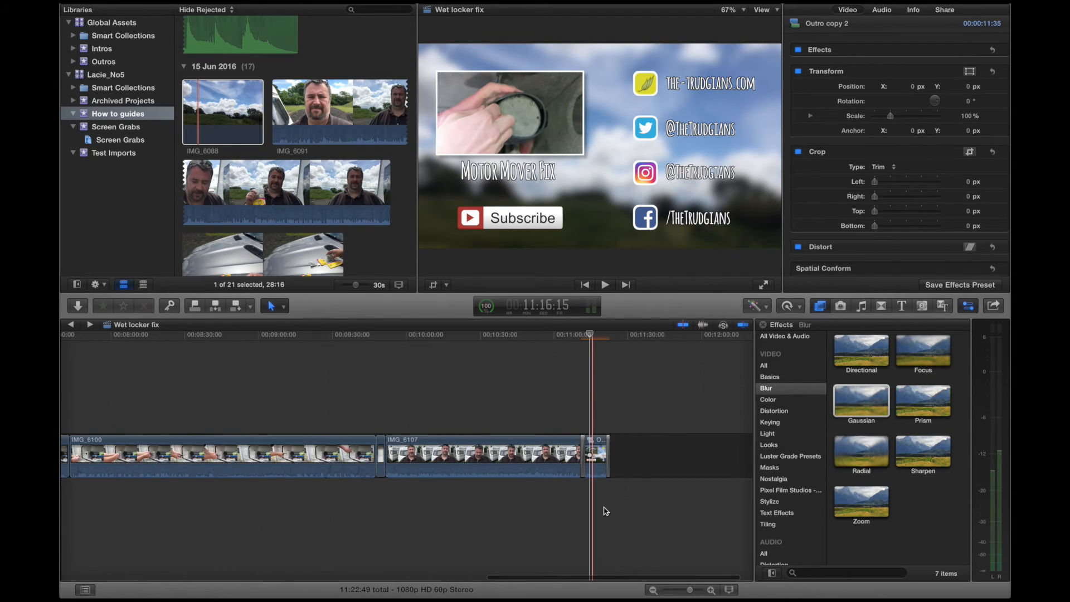
key(super+minus)
click(358, 509)
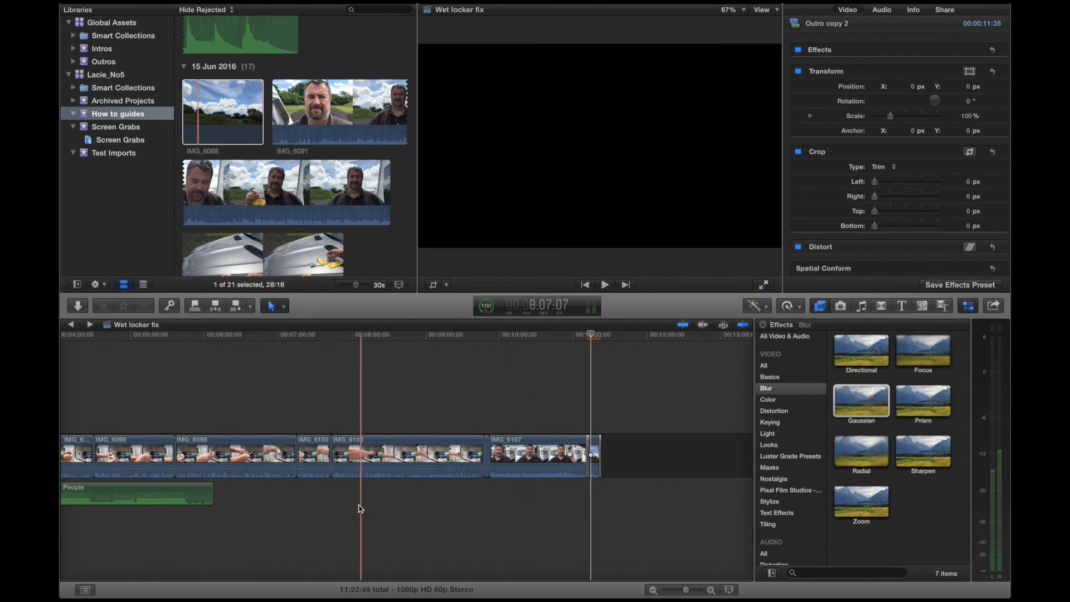
scroll(360, 508, left, 3)
scroll(360, 509, left, 4)
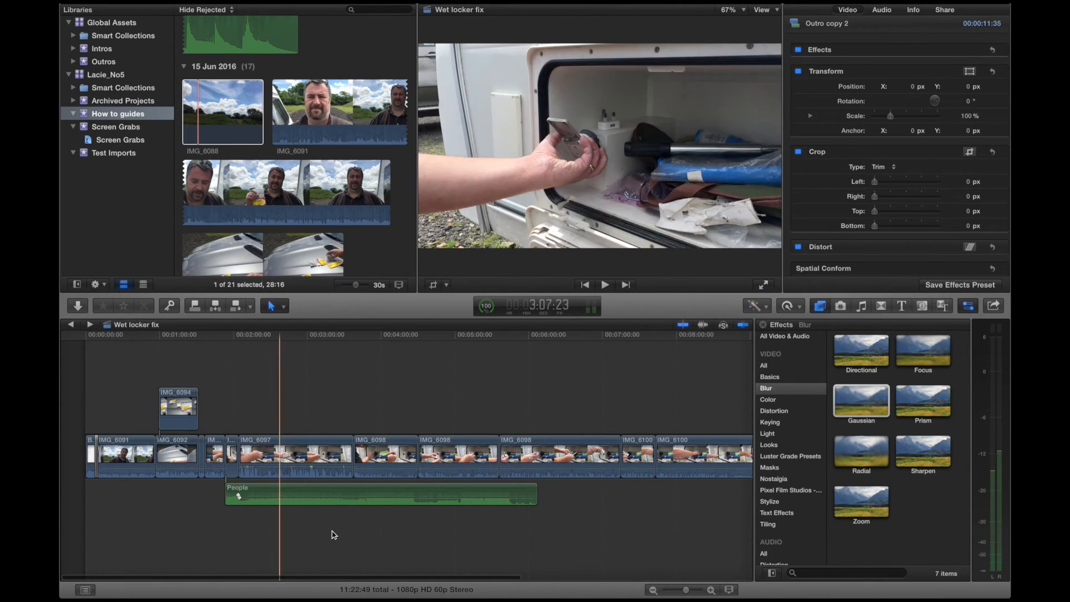
scroll(680, 518, right, 5)
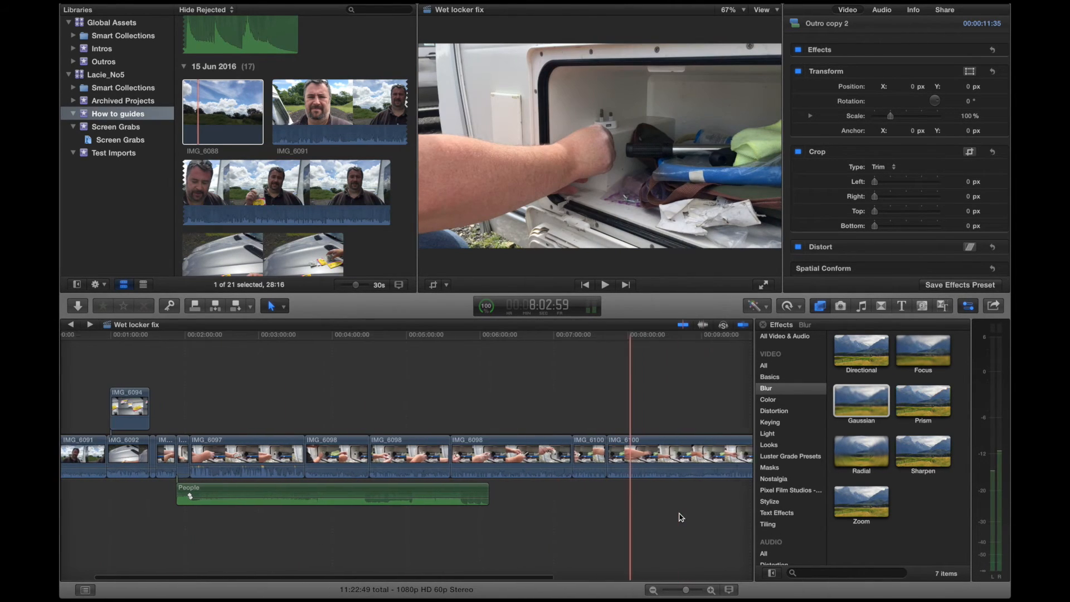
scroll(681, 517, right, 1)
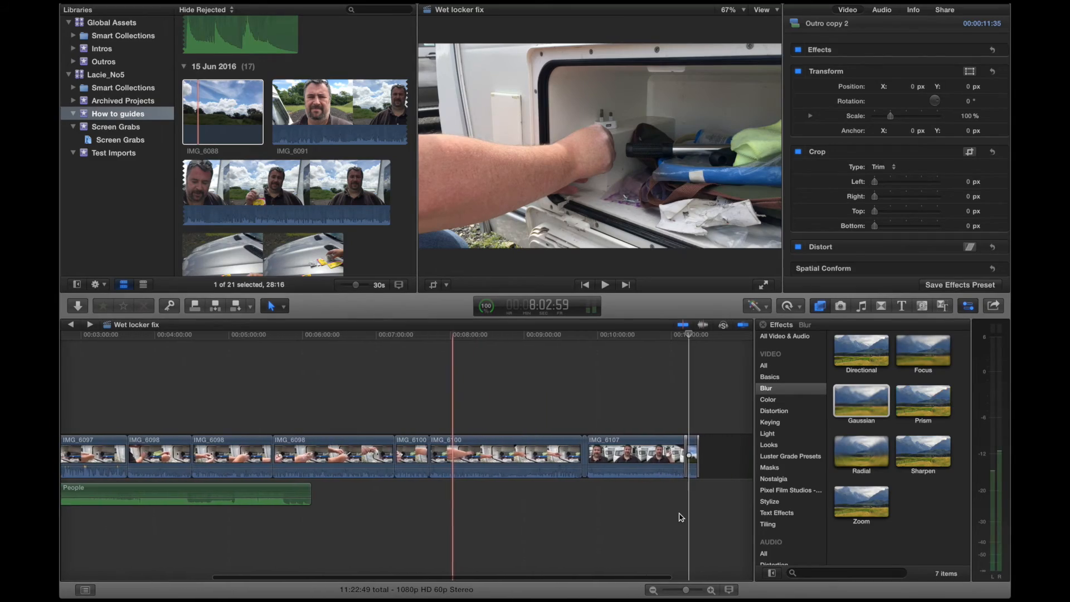